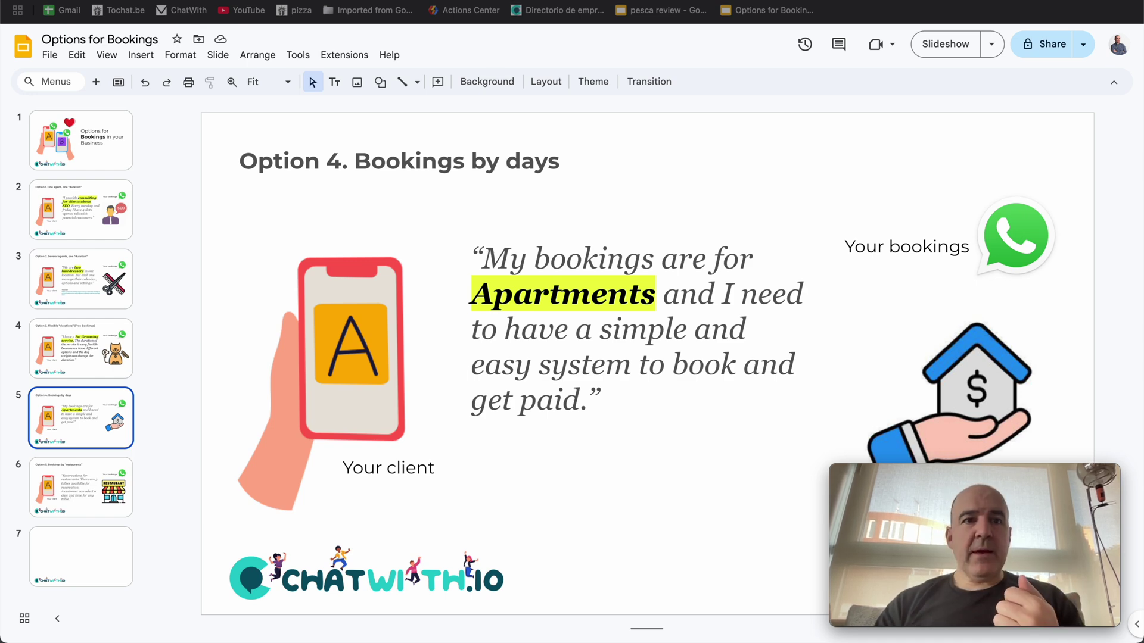
Step: Switch from the Option 4 Bookings by days slide to the Best houses spreadsheet tab
{"action": "key", "text": "ctrl+Tab"}
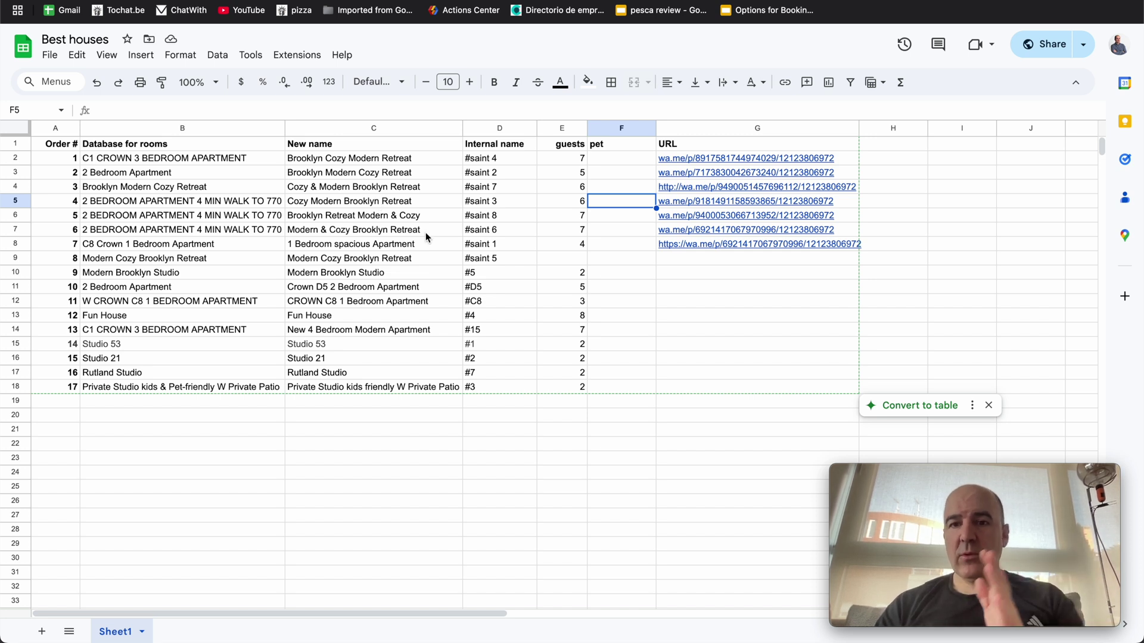
Step: Zoom the sheet to 150% and select the Database for rooms, New name and Internal name columns
{"action": "left_click", "coordinate": [215, 82]}
{"action": "left_click", "coordinate": [221, 215]}
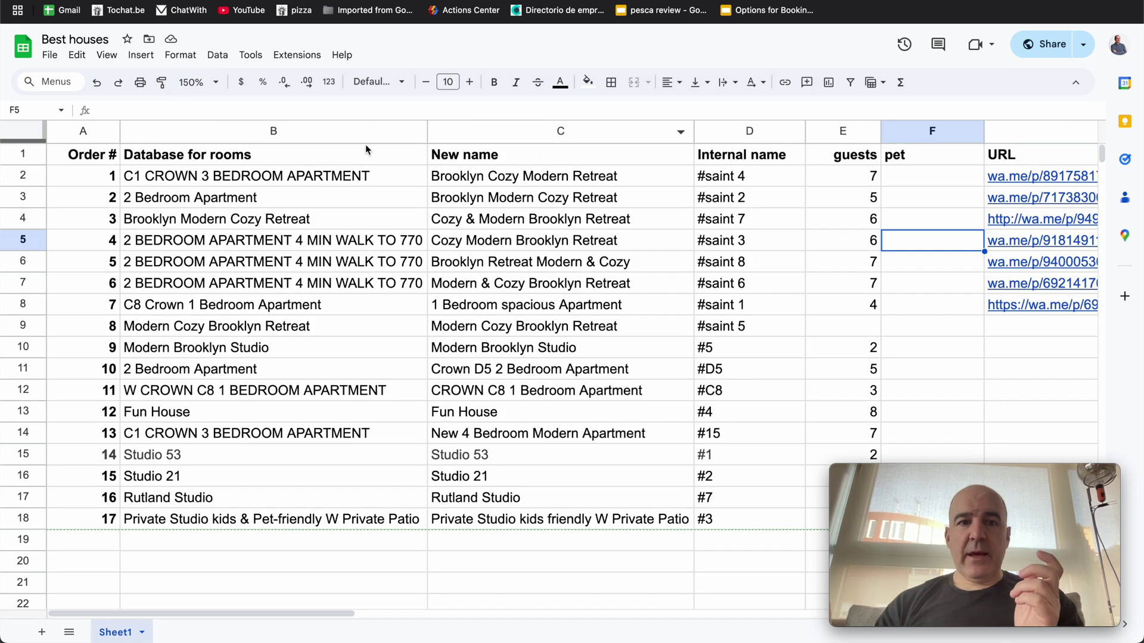
{"action": "left_click", "coordinate": [333, 132]}
{"action": "left_click", "coordinate": [468, 132]}
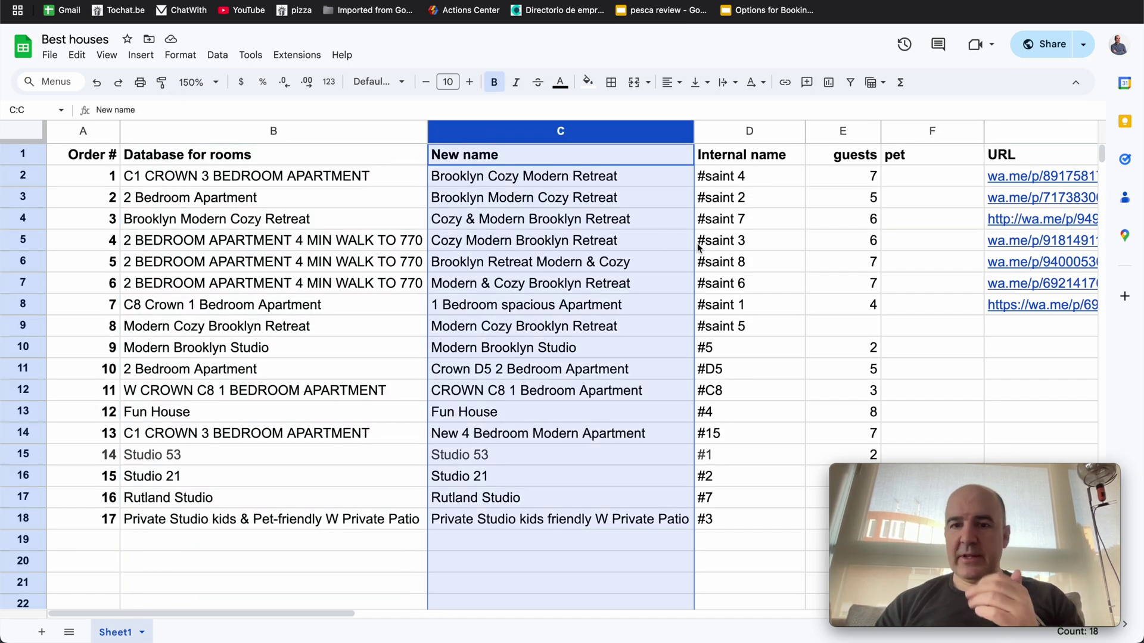
{"action": "left_click", "coordinate": [727, 135]}
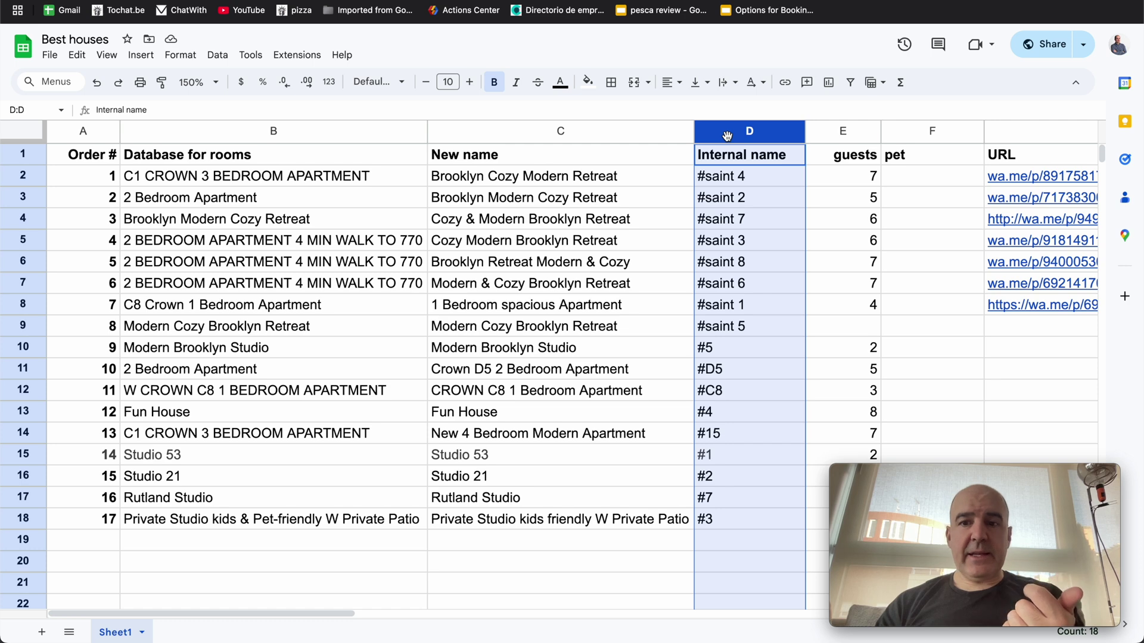
Step: Follow the wa.me link in cell G5
{"action": "scroll", "coordinate": [789, 241], "scroll_direction": "right", "scroll_amount": 6}
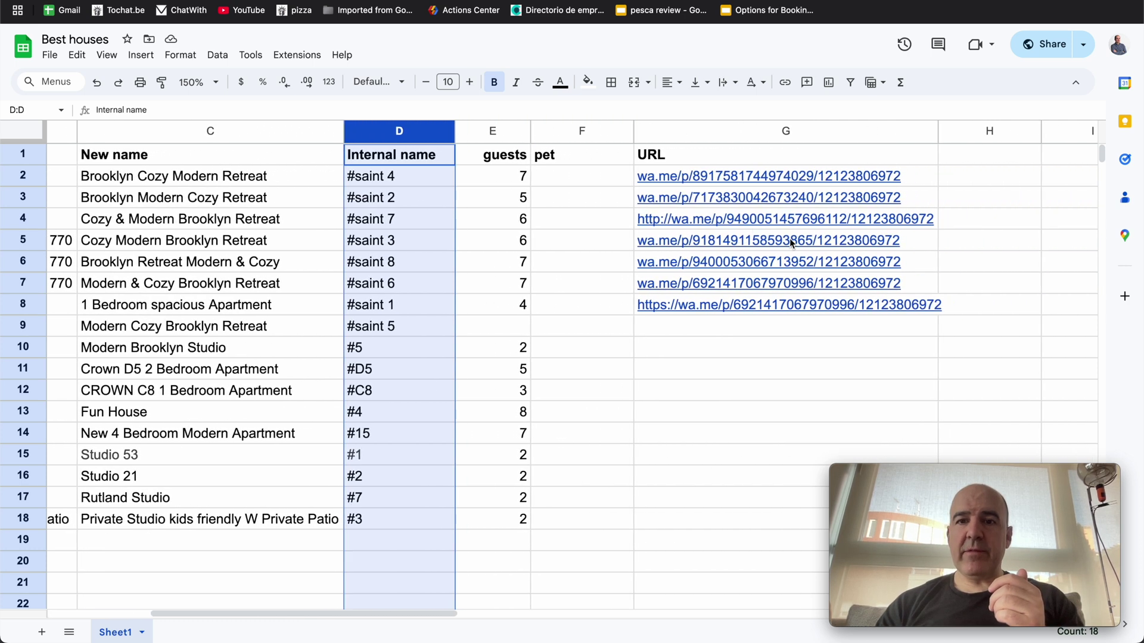
{"action": "mouse_move", "coordinate": [708, 310]}
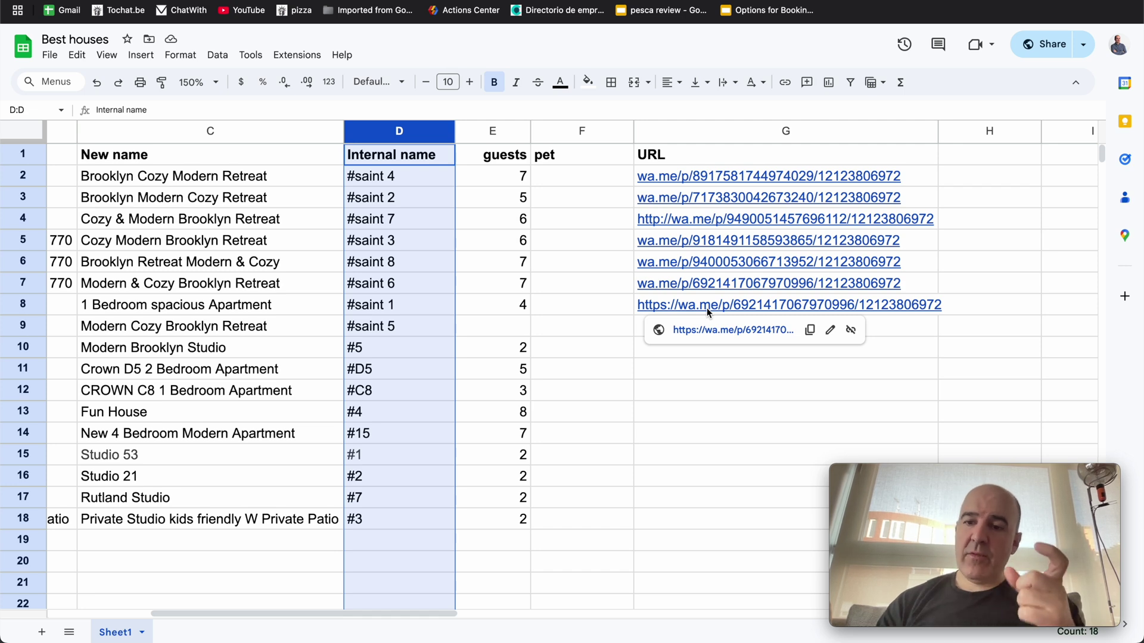
{"action": "left_click", "coordinate": [697, 245]}
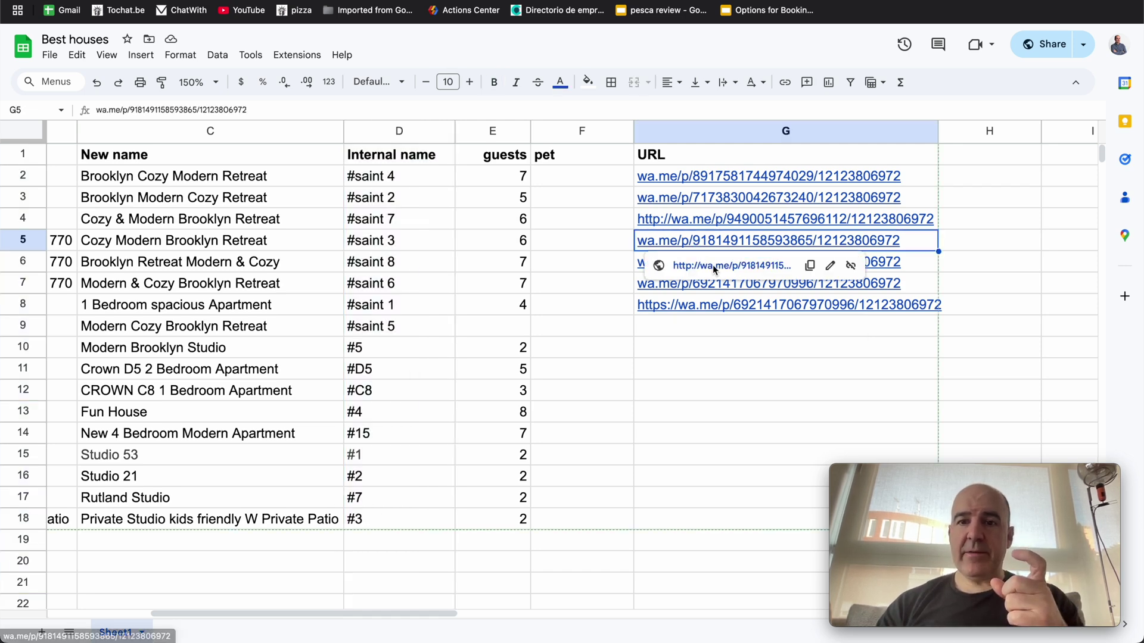
{"action": "left_click", "coordinate": [712, 265]}
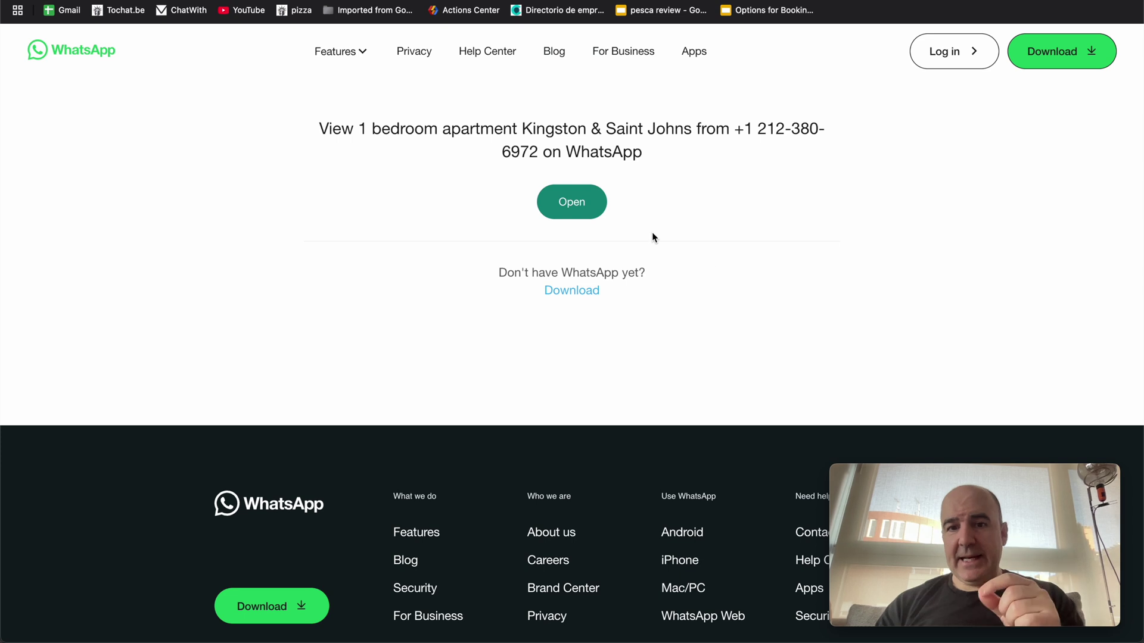
{"action": "left_click", "coordinate": [580, 202]}
{"action": "left_click", "coordinate": [574, 70]}
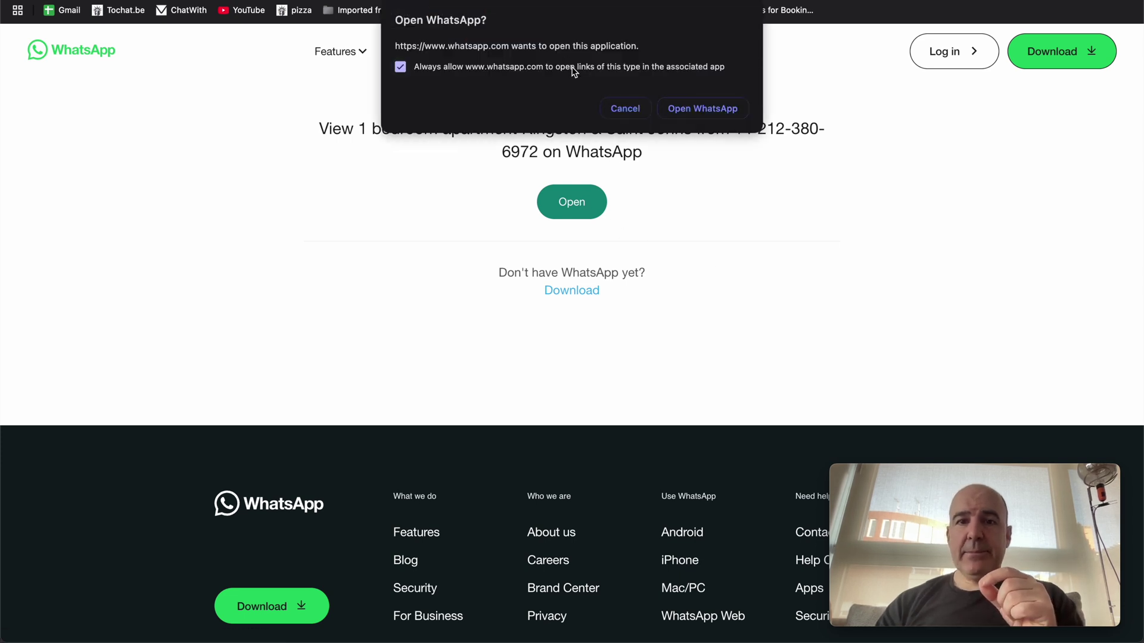
{"action": "left_click", "coordinate": [705, 110]}
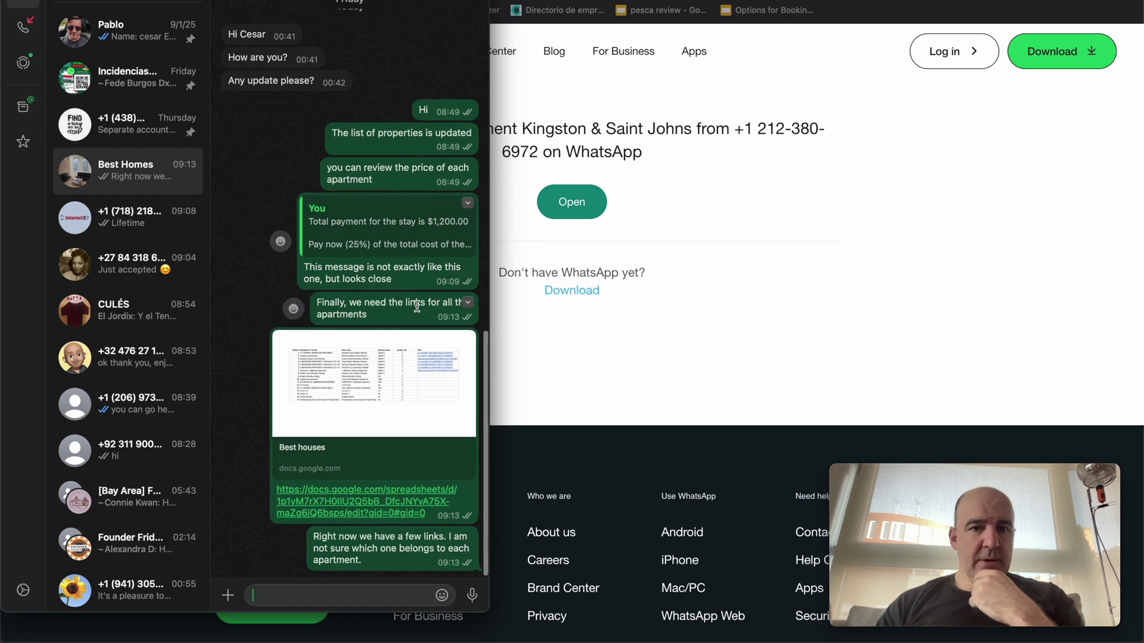
Step: Preview the 2 Bedroom apartment on crown & Albany product from the Best Homes chat, then return to the browser
{"action": "scroll", "coordinate": [417, 306], "scroll_direction": "up", "scroll_amount": 5}
{"action": "scroll", "coordinate": [416, 305], "scroll_direction": "up", "scroll_amount": 15}
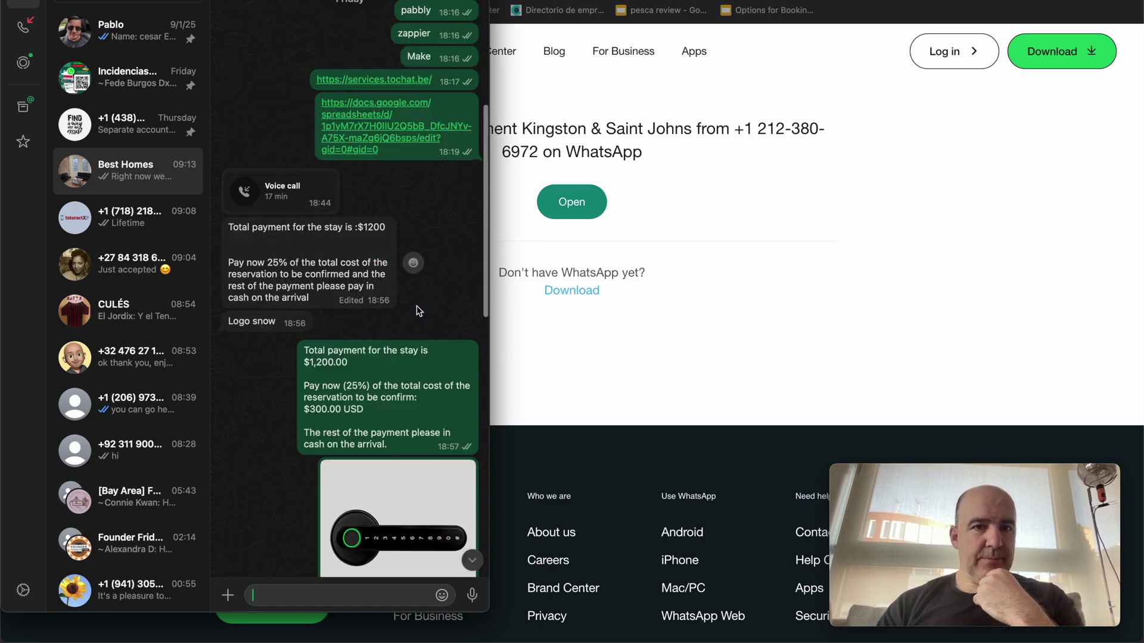
{"action": "scroll", "coordinate": [417, 306], "scroll_direction": "up", "scroll_amount": 3}
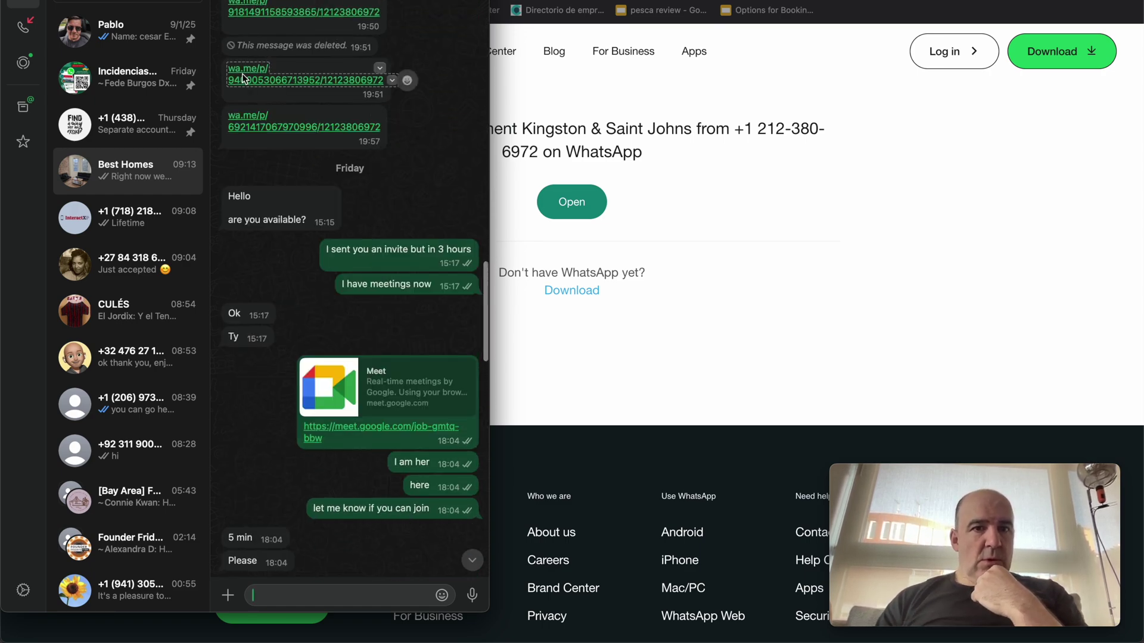
{"action": "left_click", "coordinate": [280, 126]}
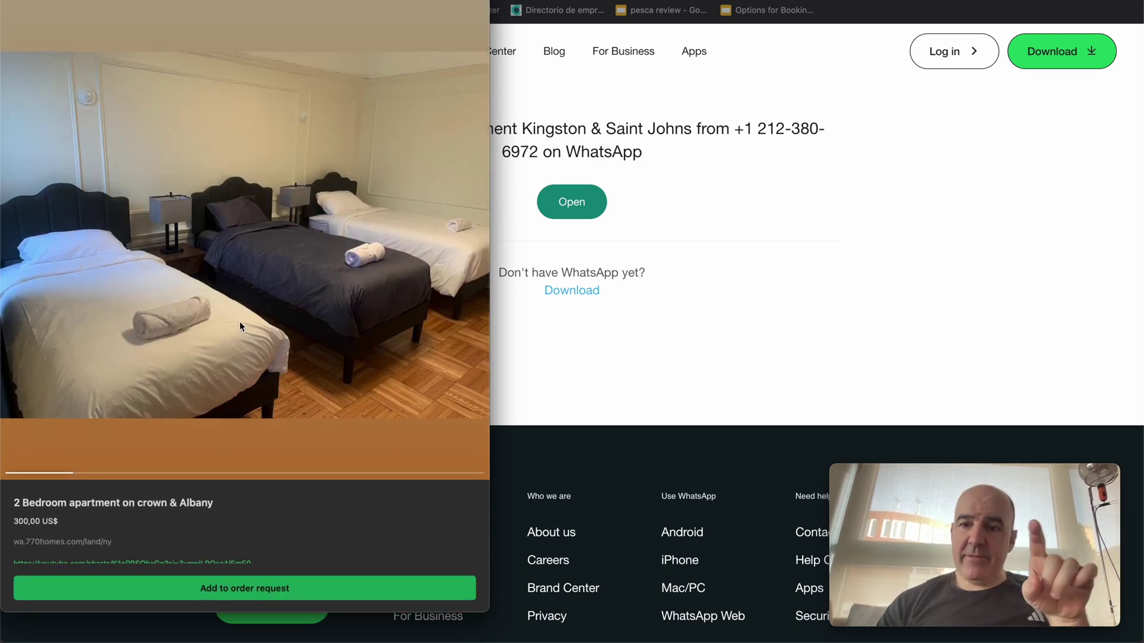
{"action": "key", "text": "Escape"}
{"action": "left_click", "coordinate": [792, 334]}
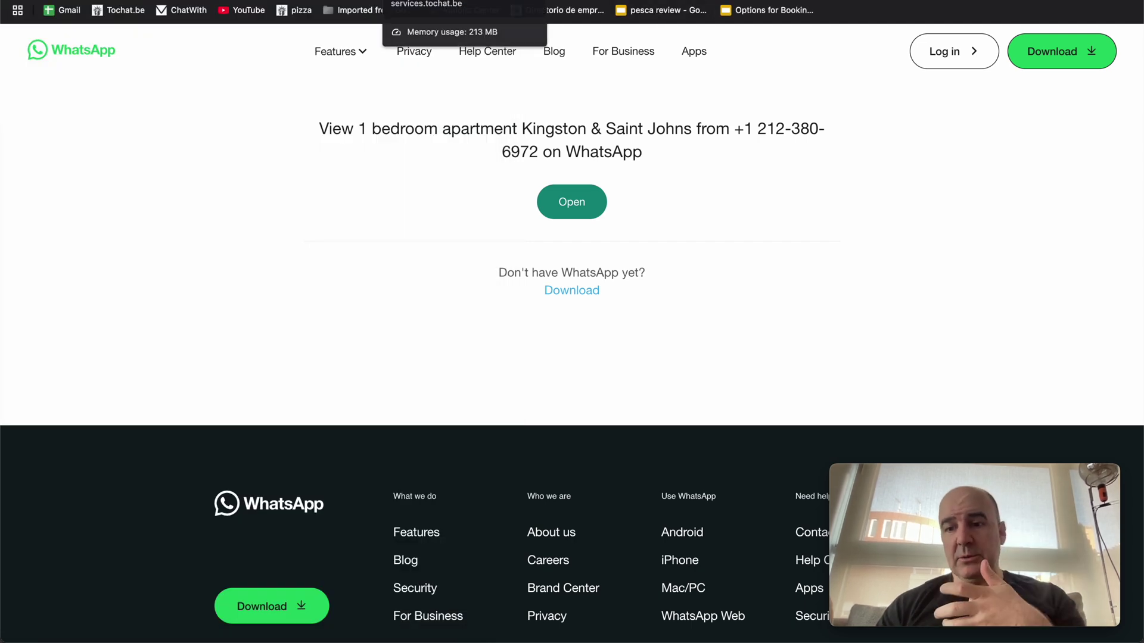
Step: Flip between the Best houses sheet and the WhatsApp page, ending on the Tochat dashboard
{"action": "key", "text": "ctrl+Tab"}
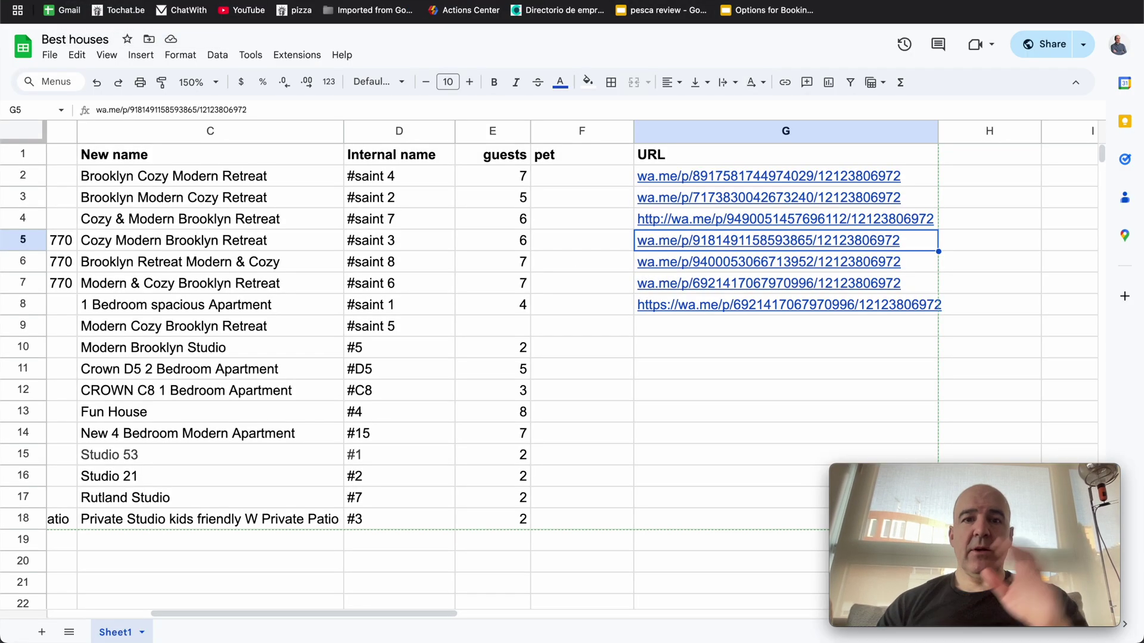
{"action": "key", "text": "ctrl+shift+Tab"}
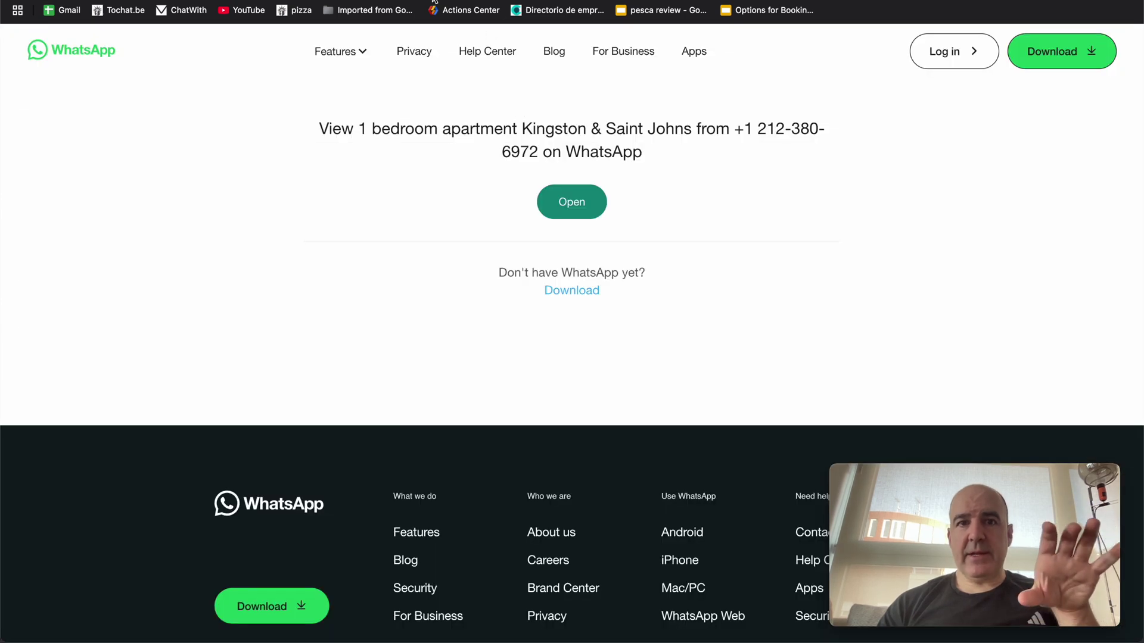
{"action": "key", "text": "ctrl+Tab"}
{"action": "key", "text": "ctrl+shift+Tab"}
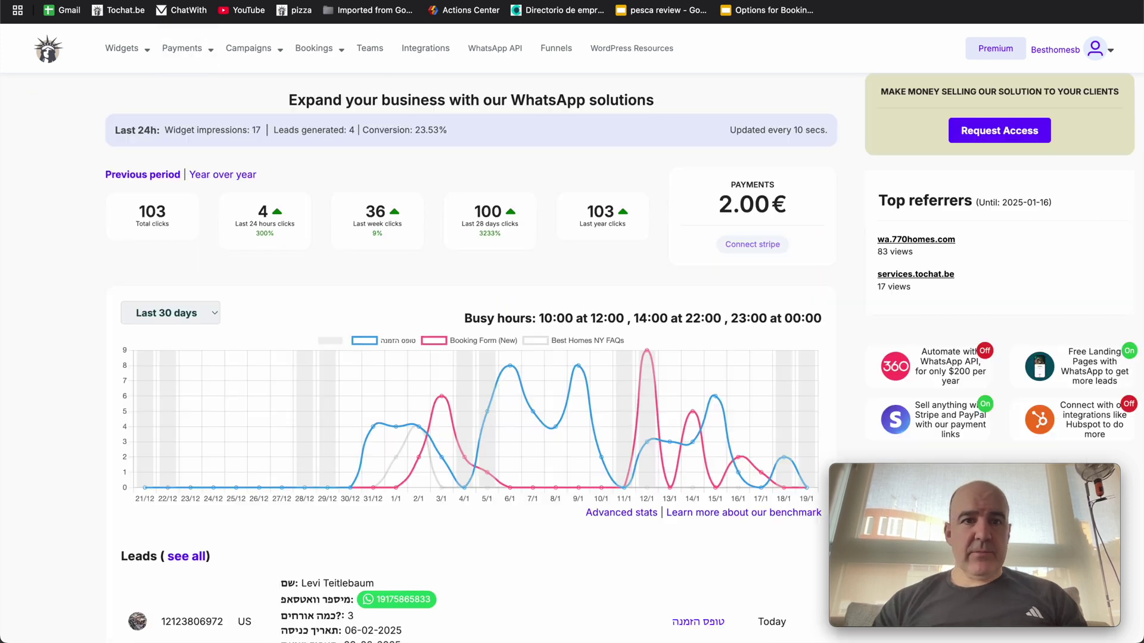
Step: Open the Booking Form (New) widget from Create and edit and view its WhatsApp agents
{"action": "mouse_move", "coordinate": [123, 49]}
{"action": "left_click", "coordinate": [136, 84]}
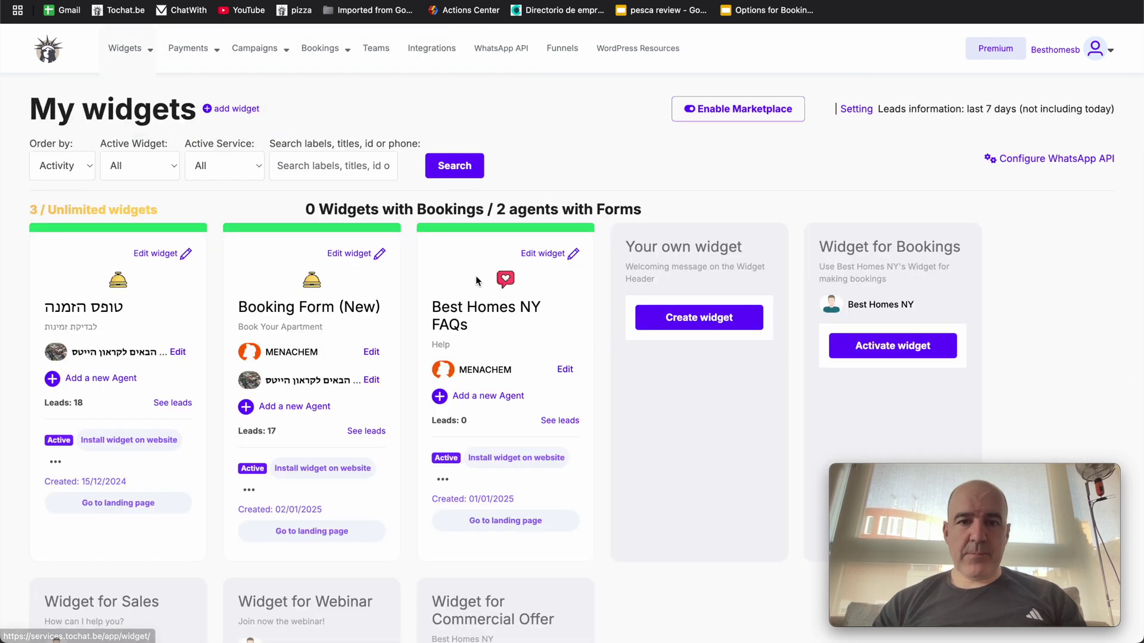
{"action": "left_click", "coordinate": [350, 309]}
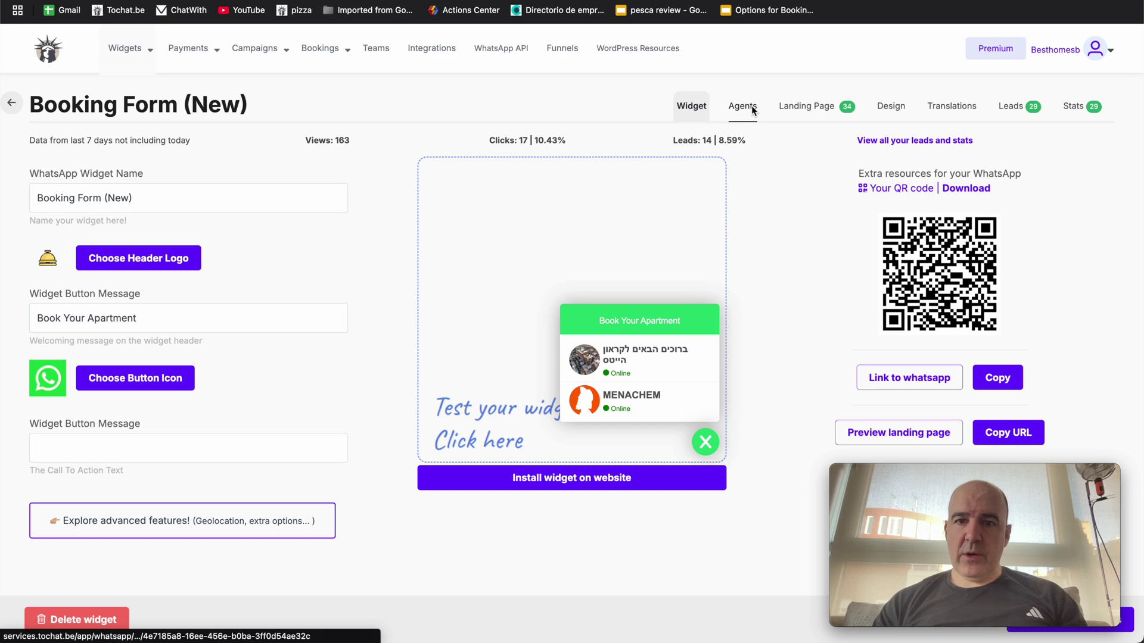
{"action": "triple_click", "coordinate": [83, 201]}
{"action": "triple_click", "coordinate": [115, 321]}
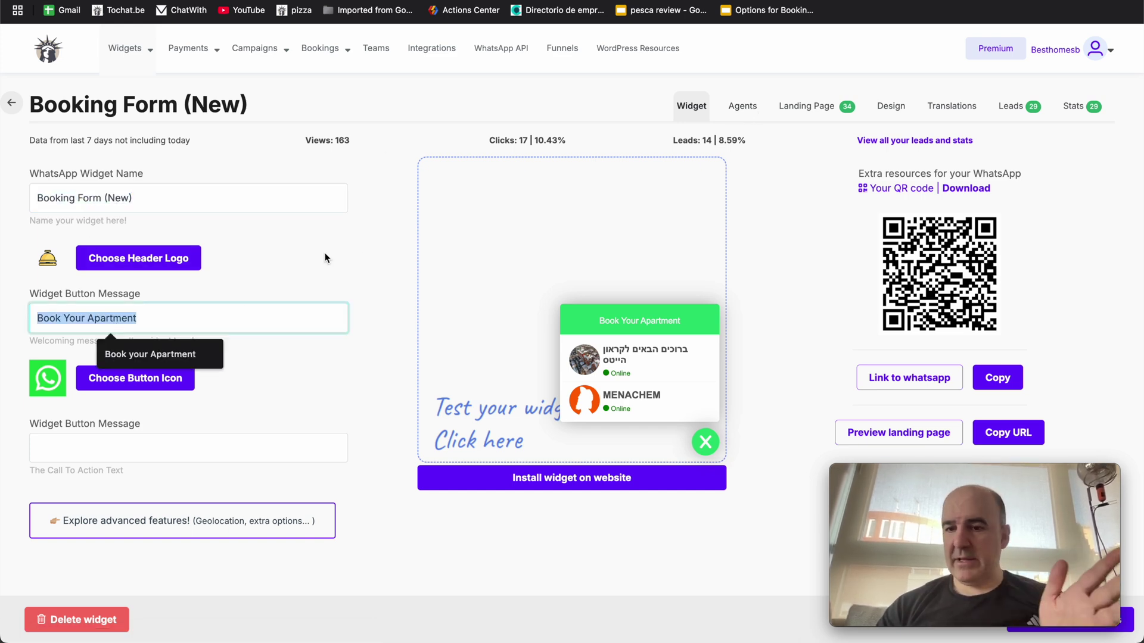
{"action": "left_click", "coordinate": [741, 108]}
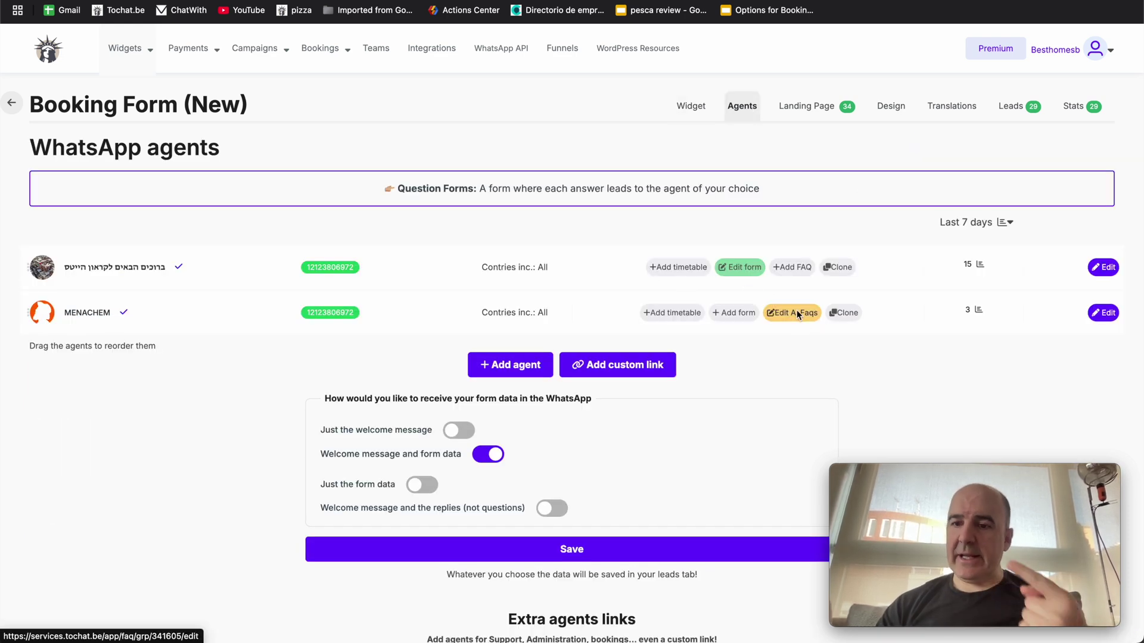
{"action": "left_click", "coordinate": [745, 267]}
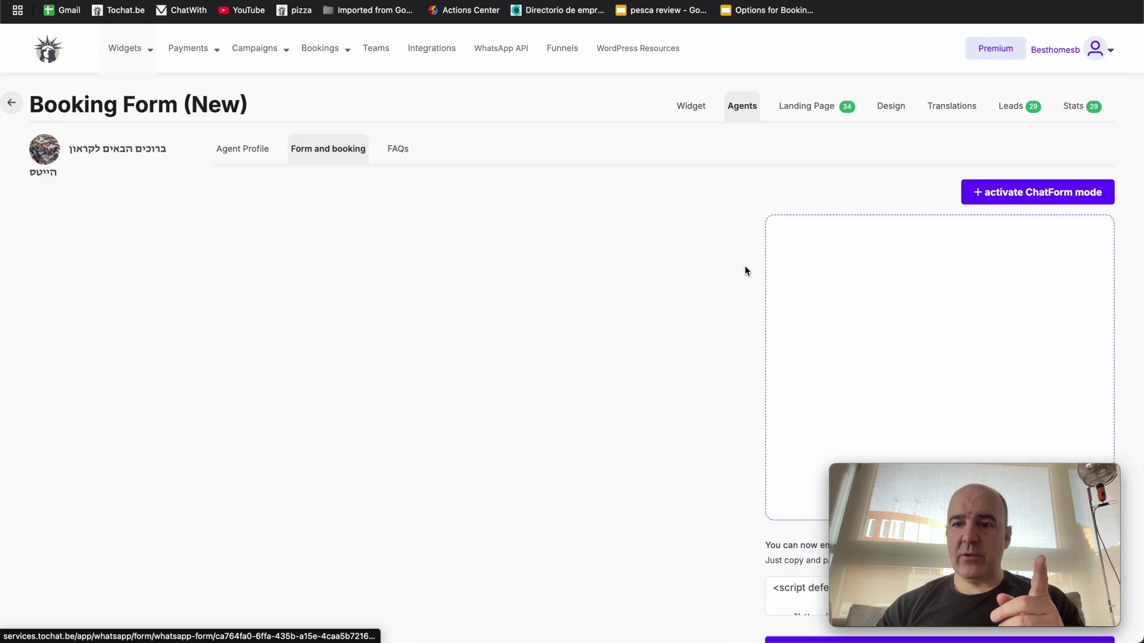
{"action": "scroll", "coordinate": [349, 320], "scroll_direction": "down", "scroll_amount": 5}
{"action": "scroll", "coordinate": [208, 157], "scroll_direction": "up", "scroll_amount": 3}
{"action": "scroll", "coordinate": [174, 151], "scroll_direction": "down", "scroll_amount": 1}
{"action": "scroll", "coordinate": [135, 208], "scroll_direction": "down", "scroll_amount": 10}
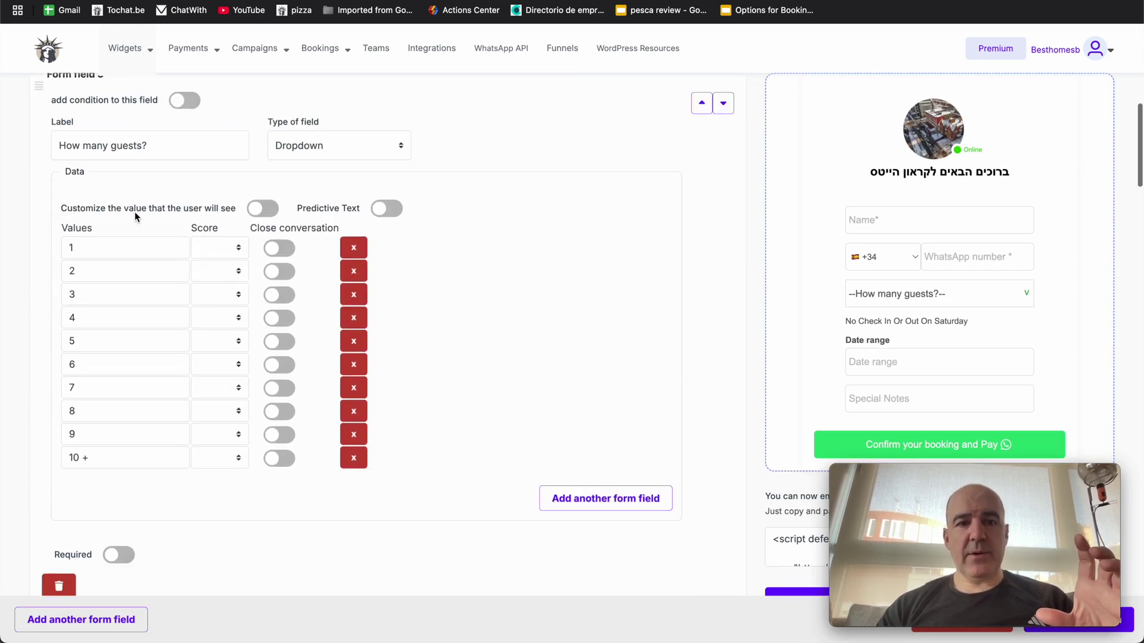
{"action": "scroll", "coordinate": [111, 147], "scroll_direction": "down", "scroll_amount": 5}
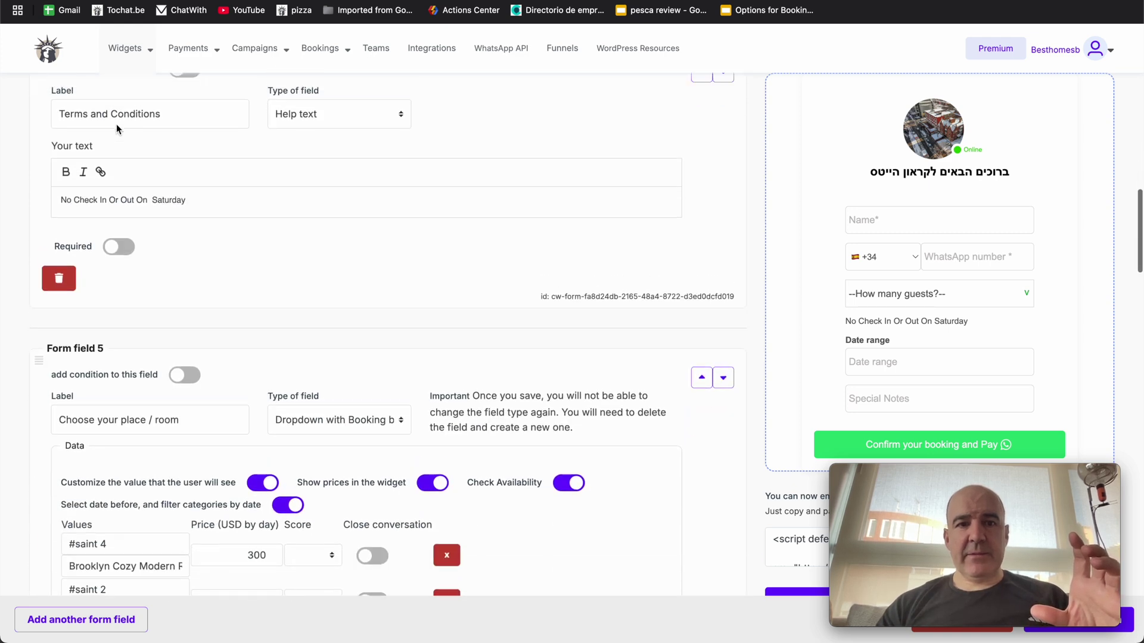
{"action": "scroll", "coordinate": [116, 124], "scroll_direction": "up", "scroll_amount": 1}
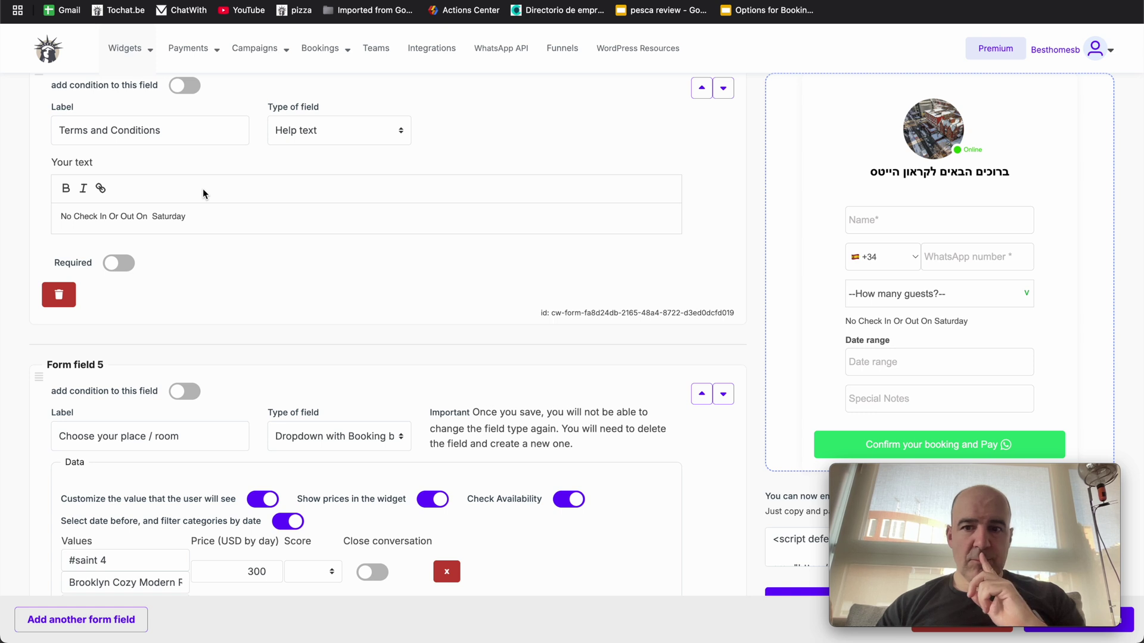
{"action": "triple_click", "coordinate": [258, 216]}
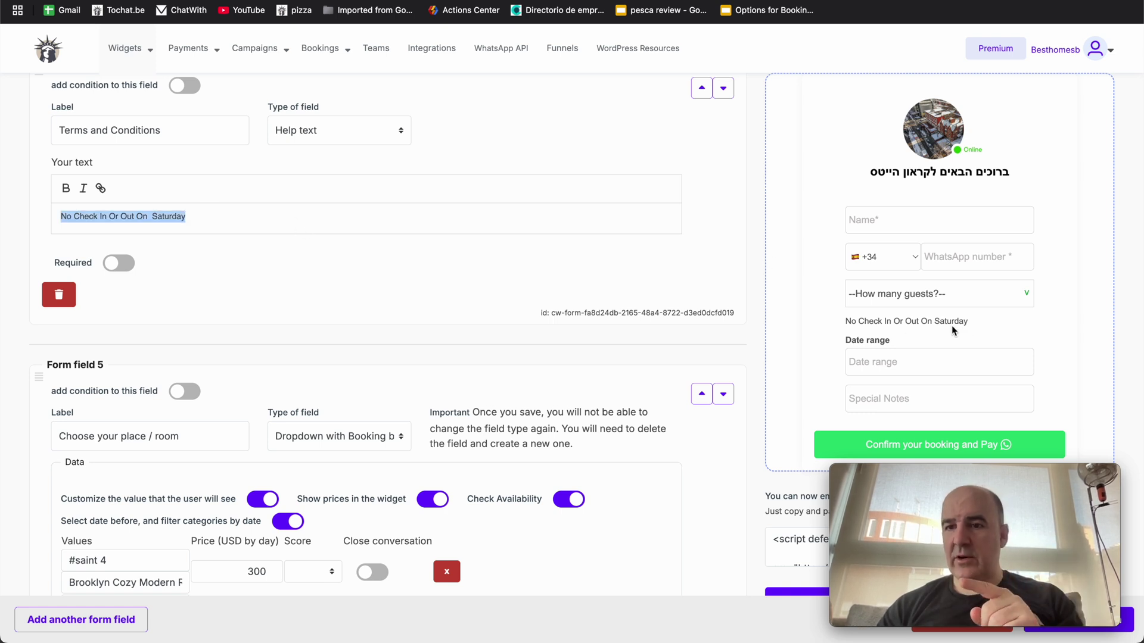
{"action": "scroll", "coordinate": [424, 234], "scroll_direction": "down", "scroll_amount": 5}
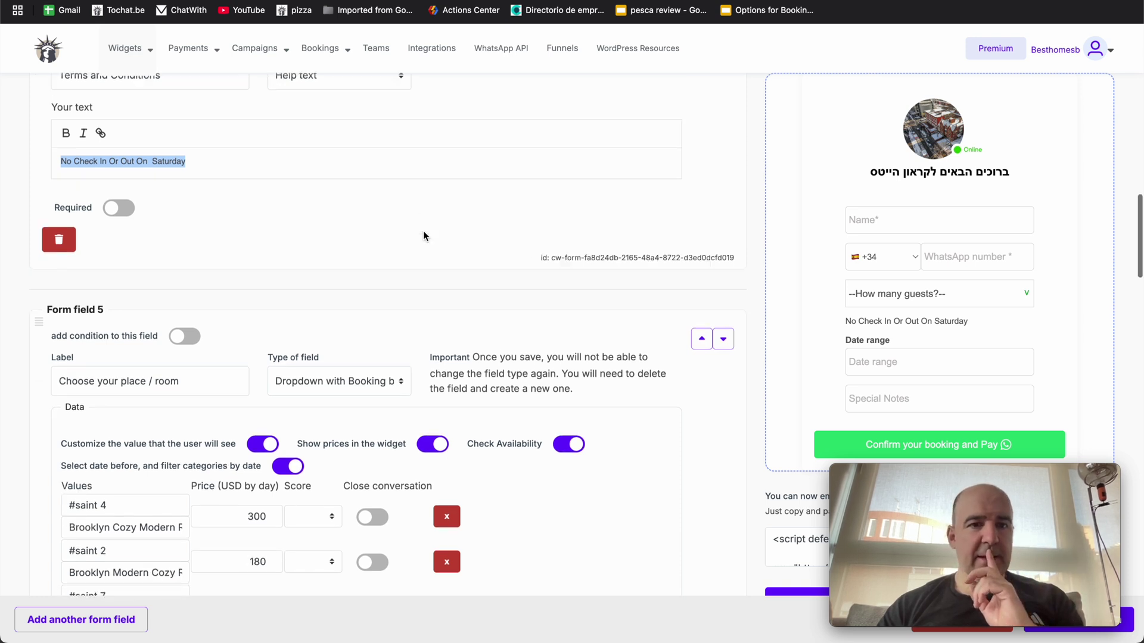
{"action": "scroll", "coordinate": [424, 234], "scroll_direction": "down", "scroll_amount": 1}
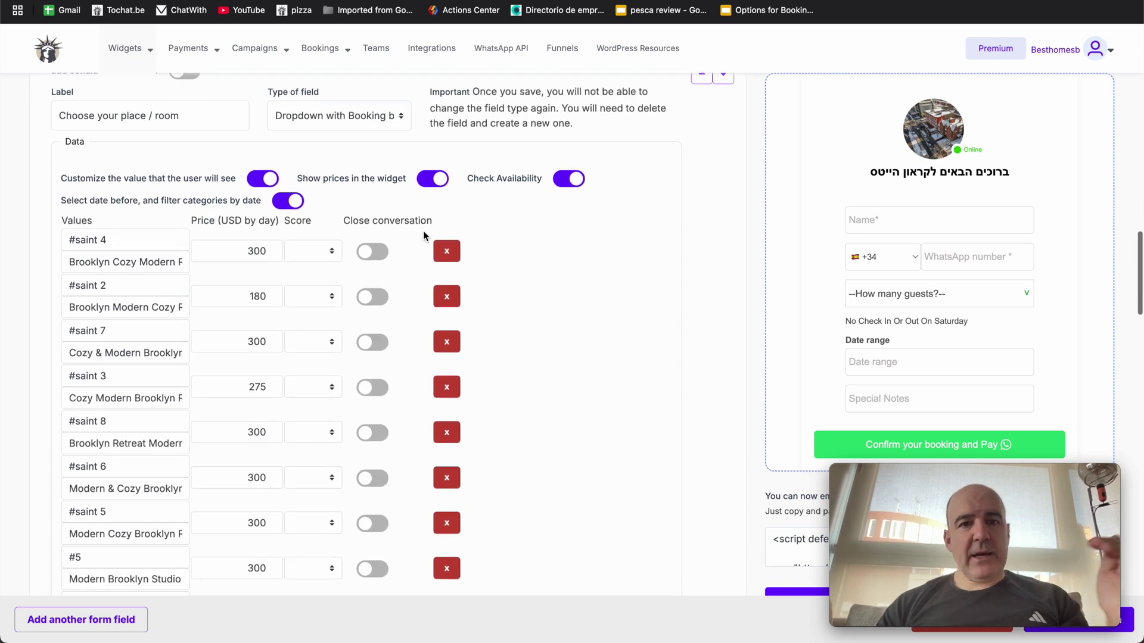
{"action": "scroll", "coordinate": [426, 235], "scroll_direction": "up", "scroll_amount": 1}
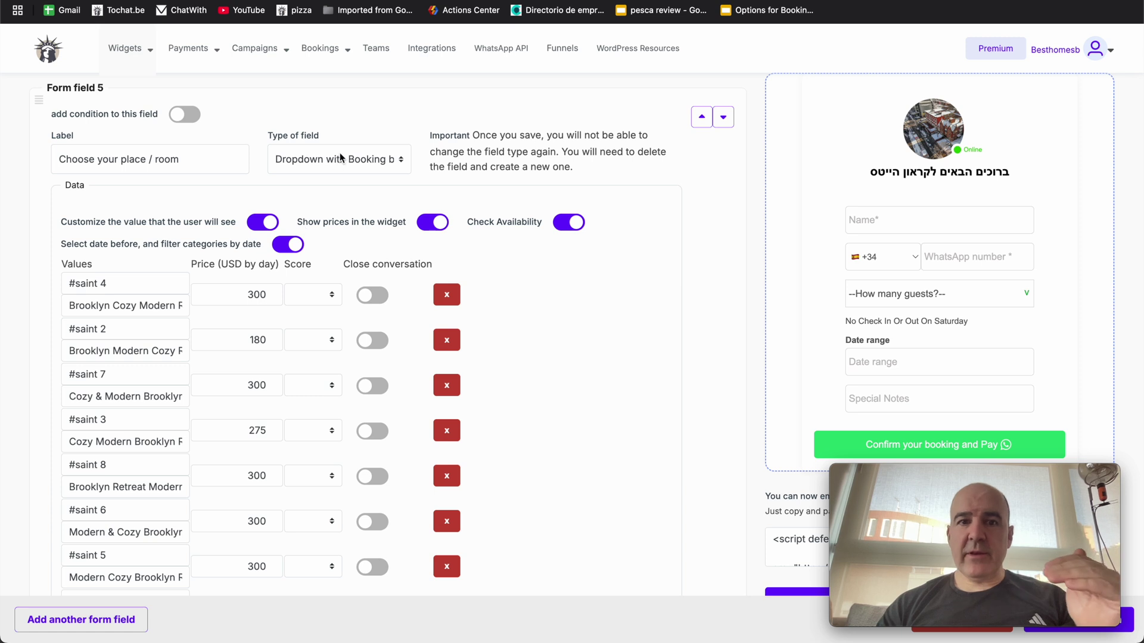
{"action": "left_click", "coordinate": [319, 162]}
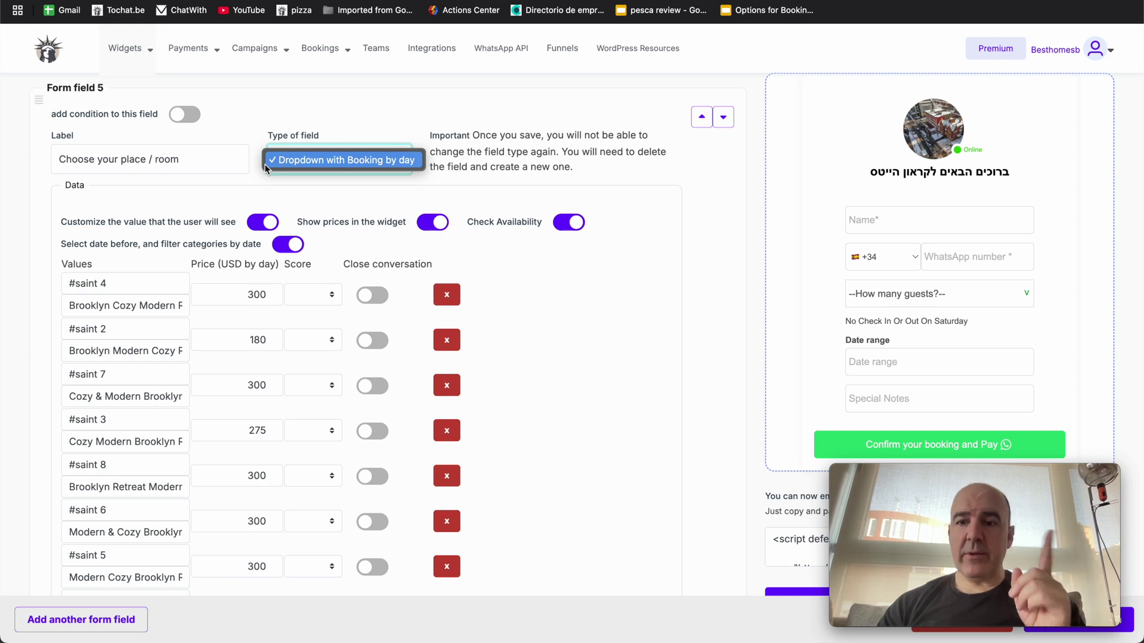
{"action": "left_click", "coordinate": [266, 167]}
{"action": "scroll", "coordinate": [358, 203], "scroll_direction": "up", "scroll_amount": 20}
{"action": "scroll", "coordinate": [373, 199], "scroll_direction": "up", "scroll_amount": 3}
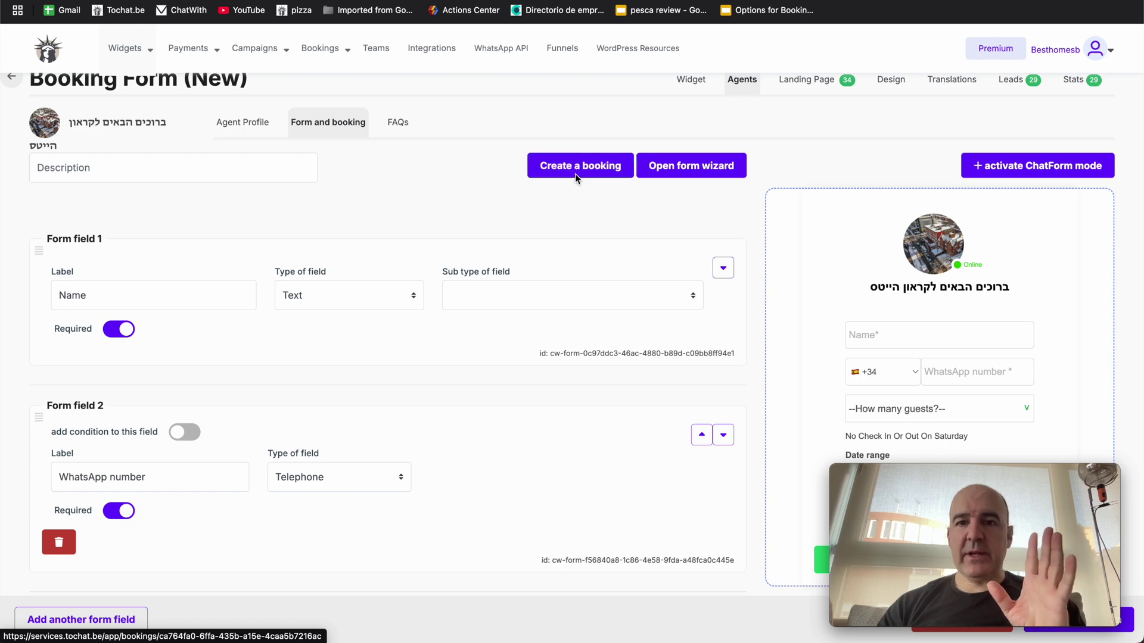
{"action": "scroll", "coordinate": [559, 204], "scroll_direction": "down", "scroll_amount": 20}
{"action": "scroll", "coordinate": [560, 204], "scroll_direction": "down", "scroll_amount": 2}
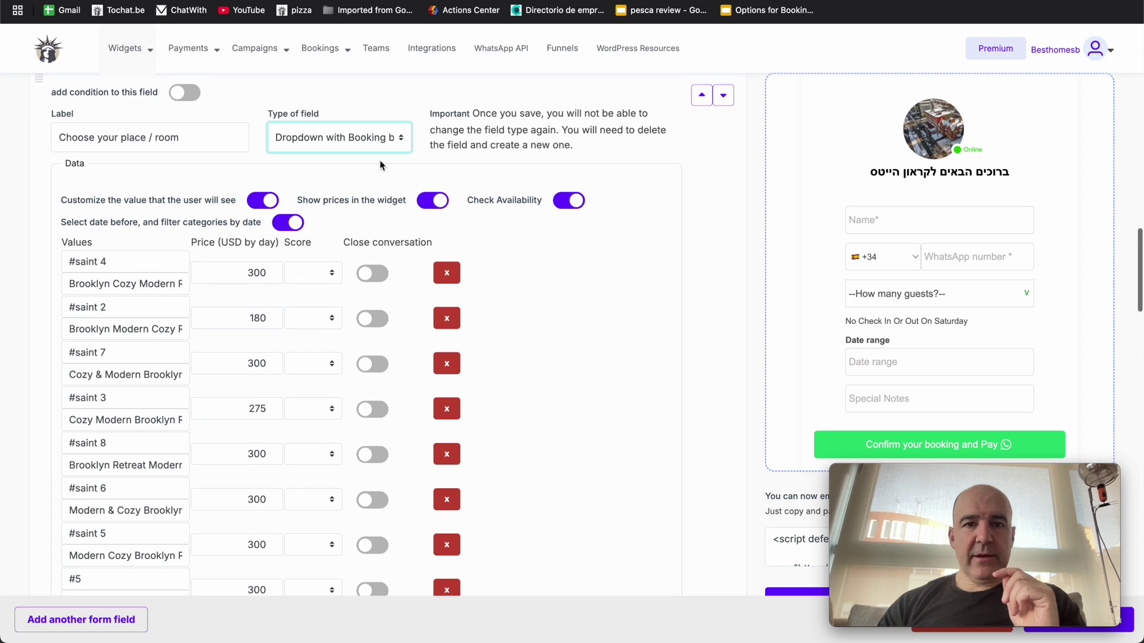
{"action": "left_click", "coordinate": [343, 138]}
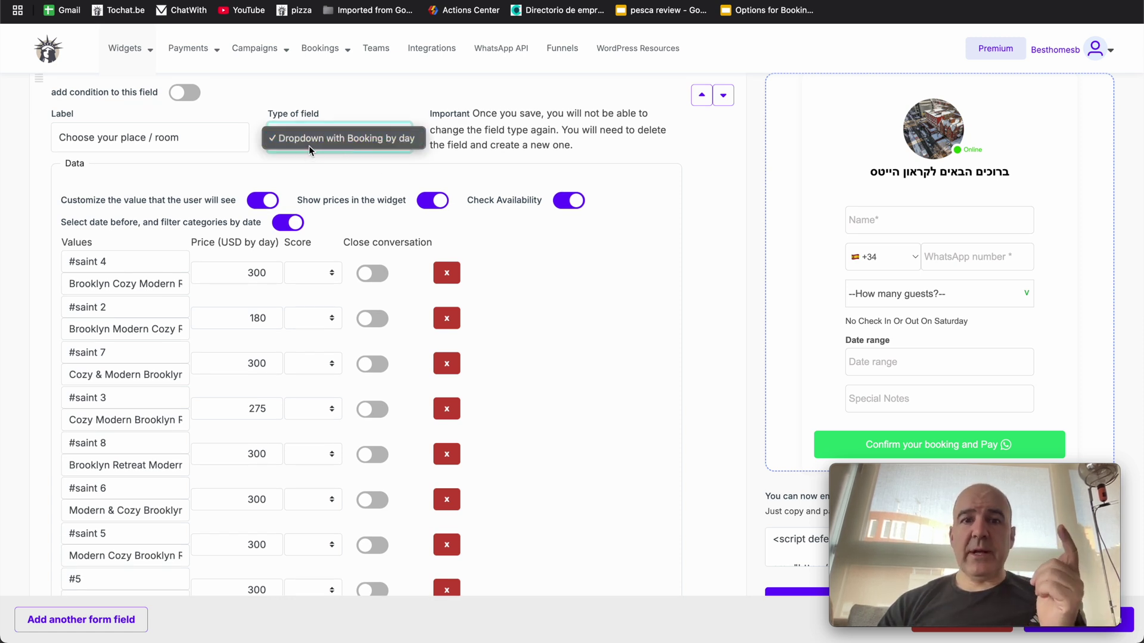
{"action": "left_click", "coordinate": [442, 161]}
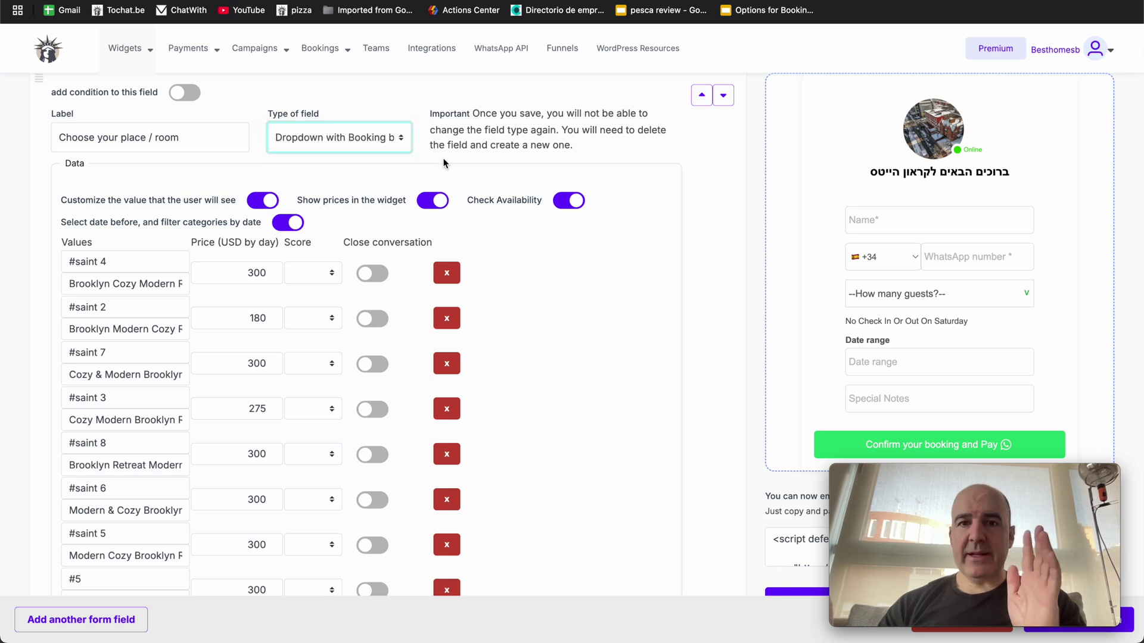
{"action": "scroll", "coordinate": [379, 191], "scroll_direction": "down", "scroll_amount": 1}
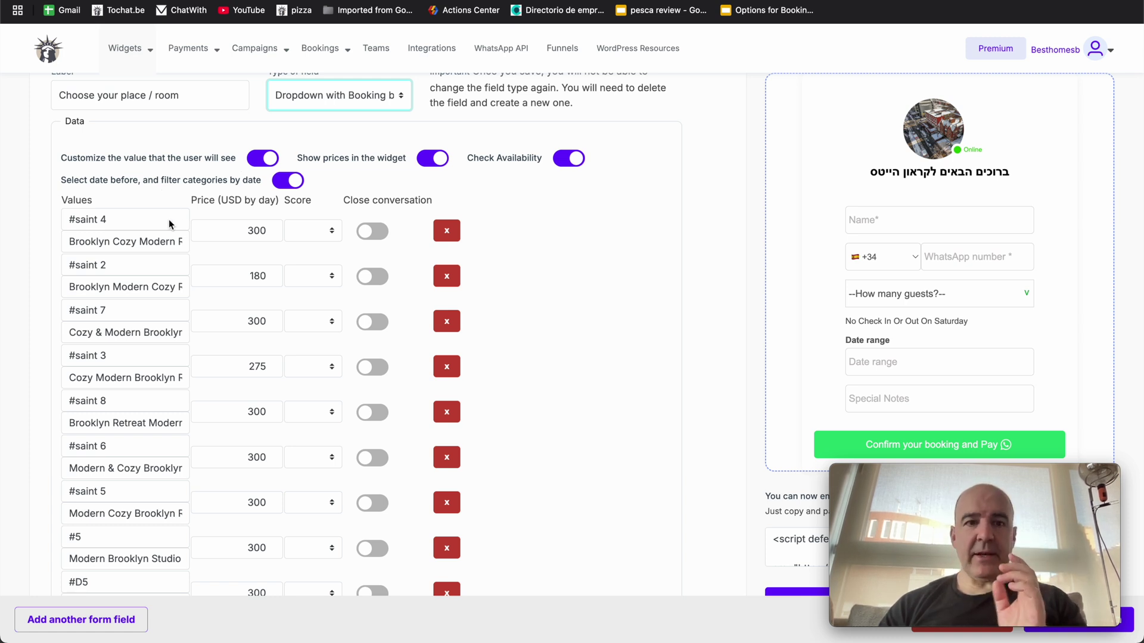
{"action": "scroll", "coordinate": [225, 324], "scroll_direction": "down", "scroll_amount": 2}
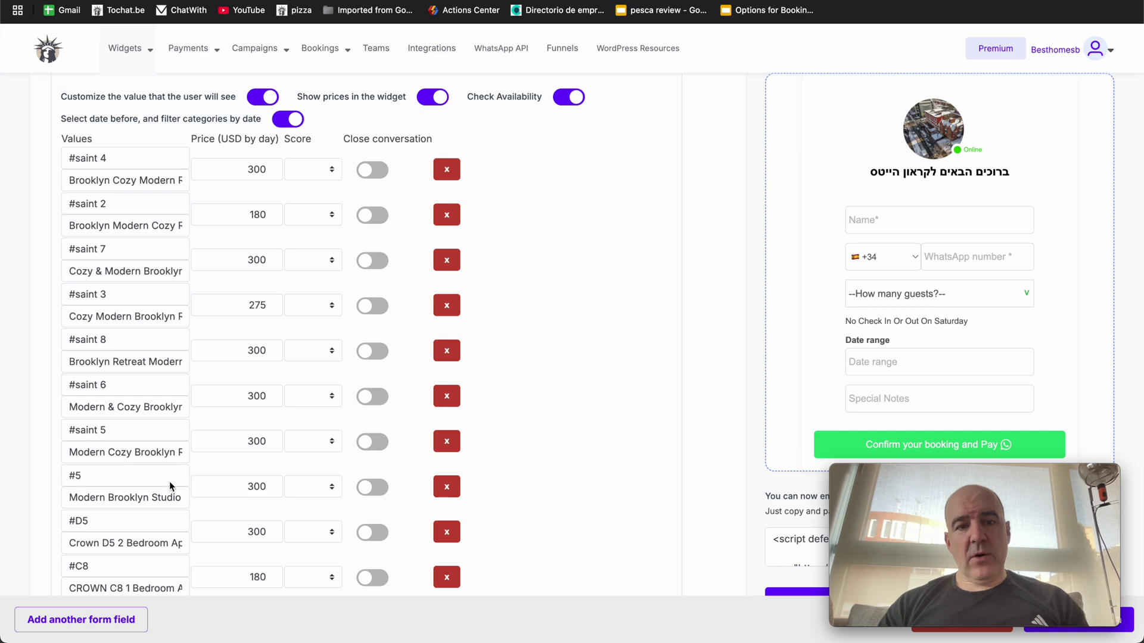
{"action": "scroll", "coordinate": [169, 482], "scroll_direction": "up", "scroll_amount": 1}
{"action": "scroll", "coordinate": [169, 482], "scroll_direction": "down", "scroll_amount": 4}
{"action": "scroll", "coordinate": [169, 485], "scroll_direction": "down", "scroll_amount": 3}
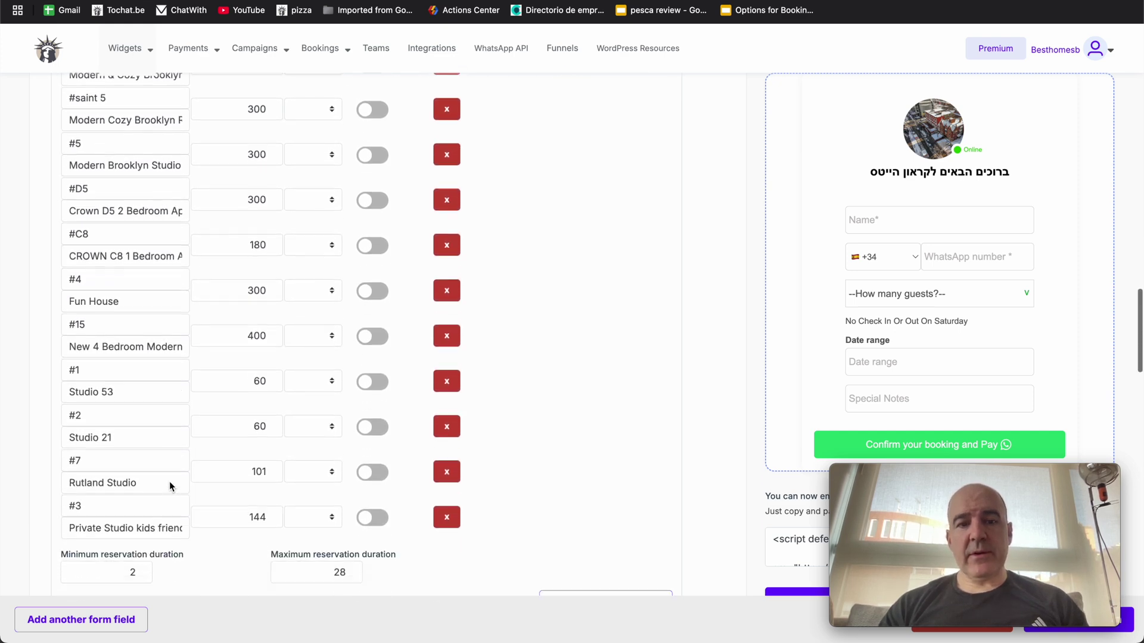
{"action": "scroll", "coordinate": [230, 367], "scroll_direction": "up", "scroll_amount": 5}
{"action": "scroll", "coordinate": [232, 371], "scroll_direction": "up", "scroll_amount": 2}
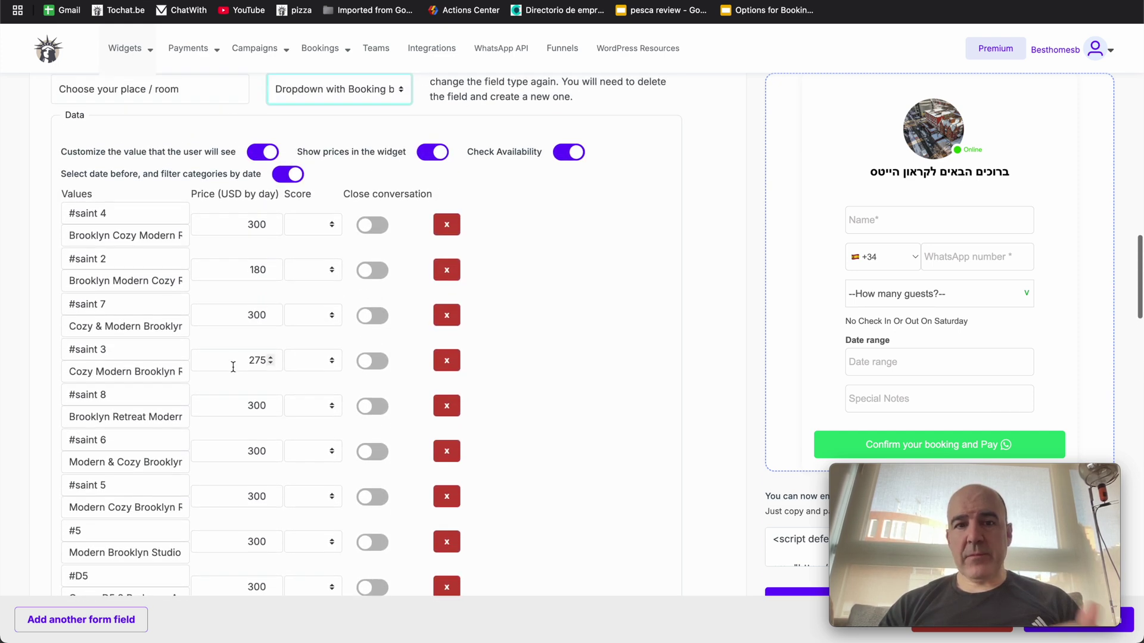
{"action": "triple_click", "coordinate": [117, 213]}
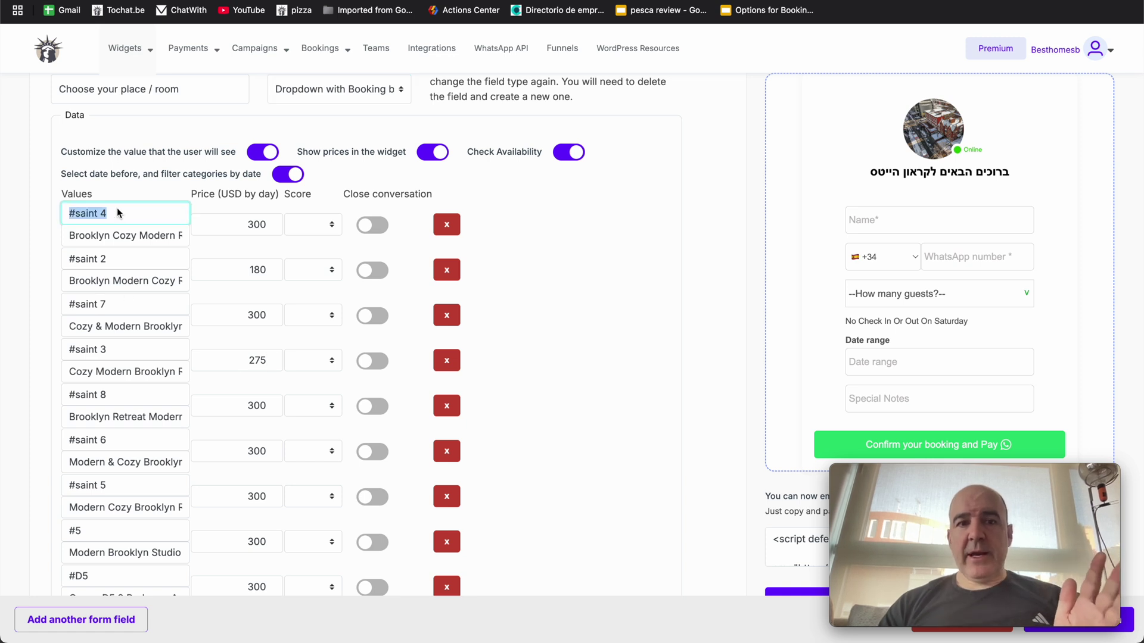
{"action": "triple_click", "coordinate": [128, 236]}
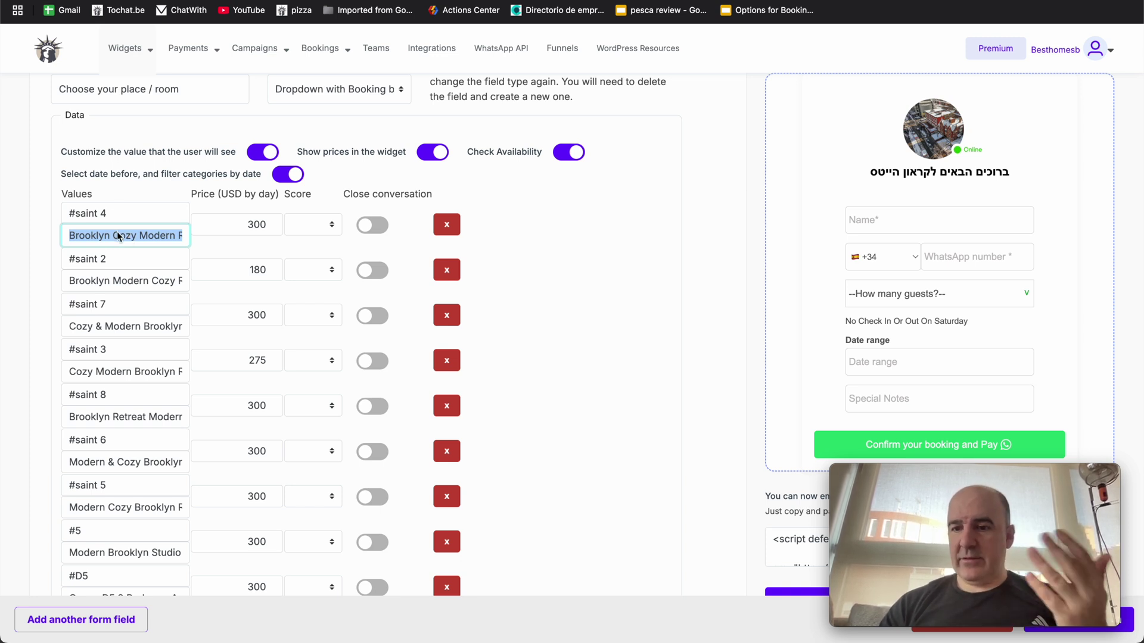
{"action": "left_click", "coordinate": [556, 332]}
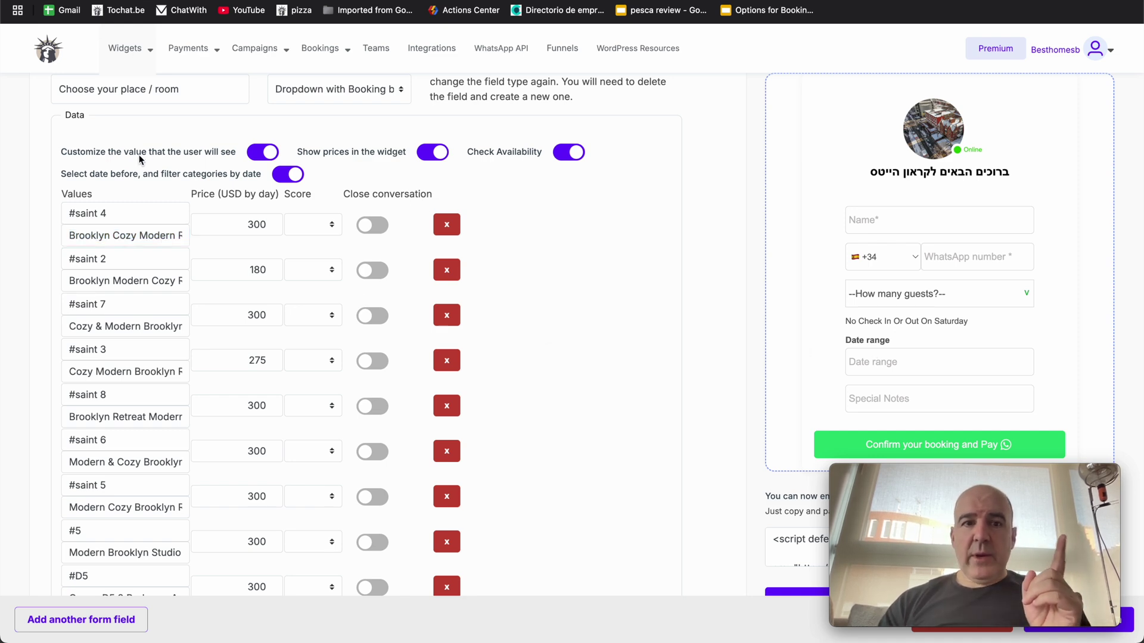
Step: Toggle 'Customize the value that the user will see' off and on, then reload and leave without saving
{"action": "left_click", "coordinate": [261, 152]}
{"action": "left_click", "coordinate": [251, 205]}
{"action": "left_click", "coordinate": [250, 206]}
{"action": "left_click", "coordinate": [250, 207]}
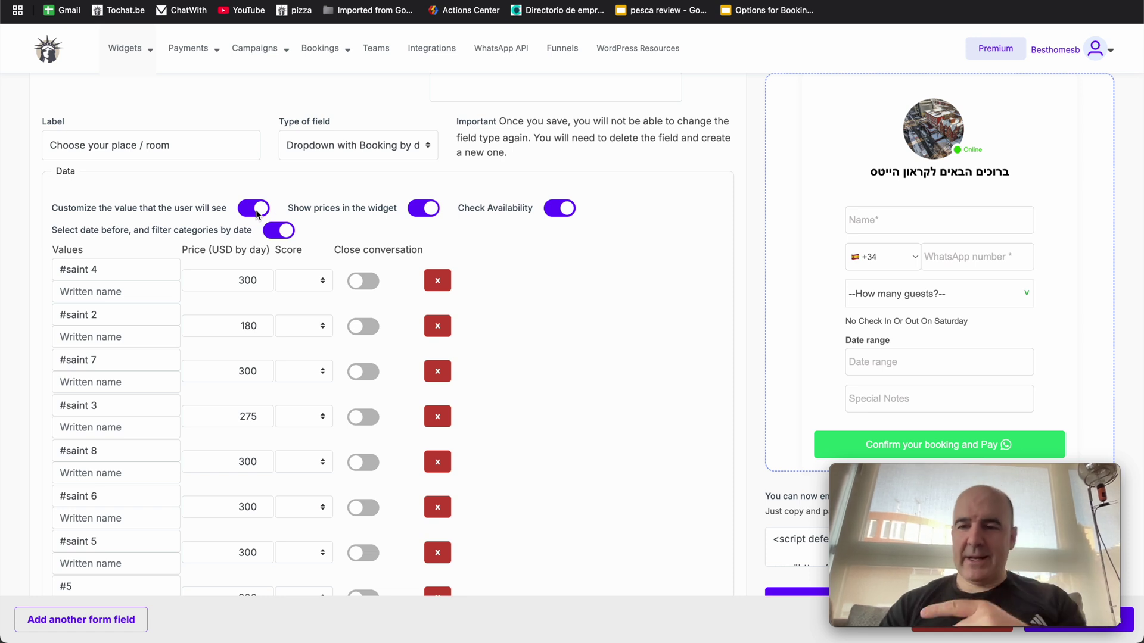
{"action": "left_click_drag", "start_coordinate": [52, 211], "coordinate": [227, 212]}
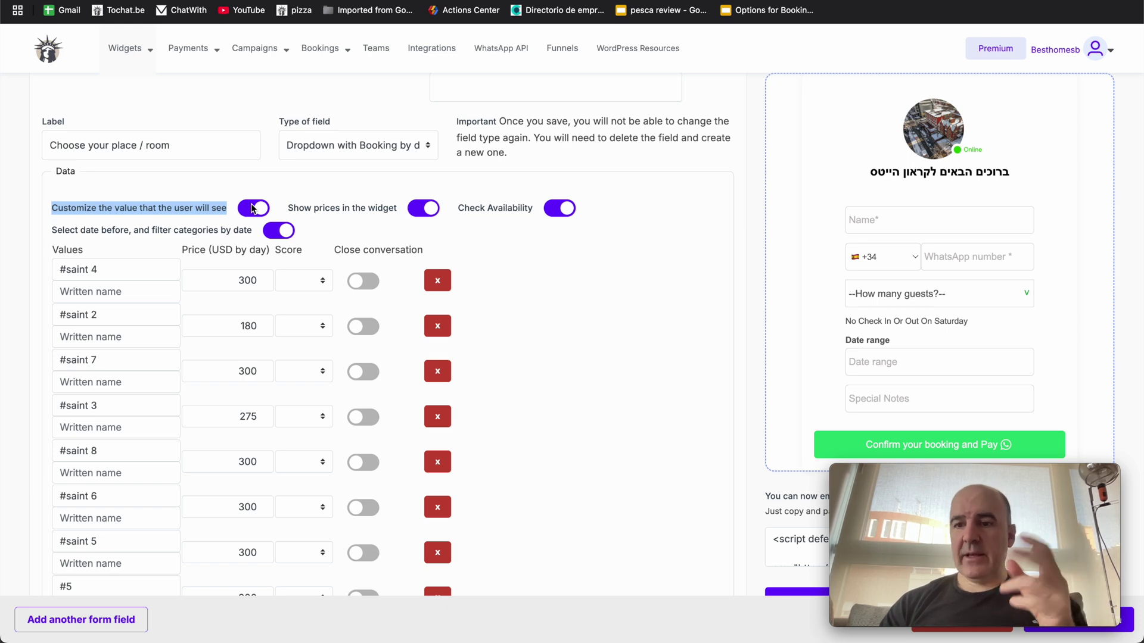
{"action": "left_click", "coordinate": [253, 208]}
{"action": "left_click", "coordinate": [253, 209]}
{"action": "key", "text": "super+r"}
{"action": "left_click", "coordinate": [604, 208]}
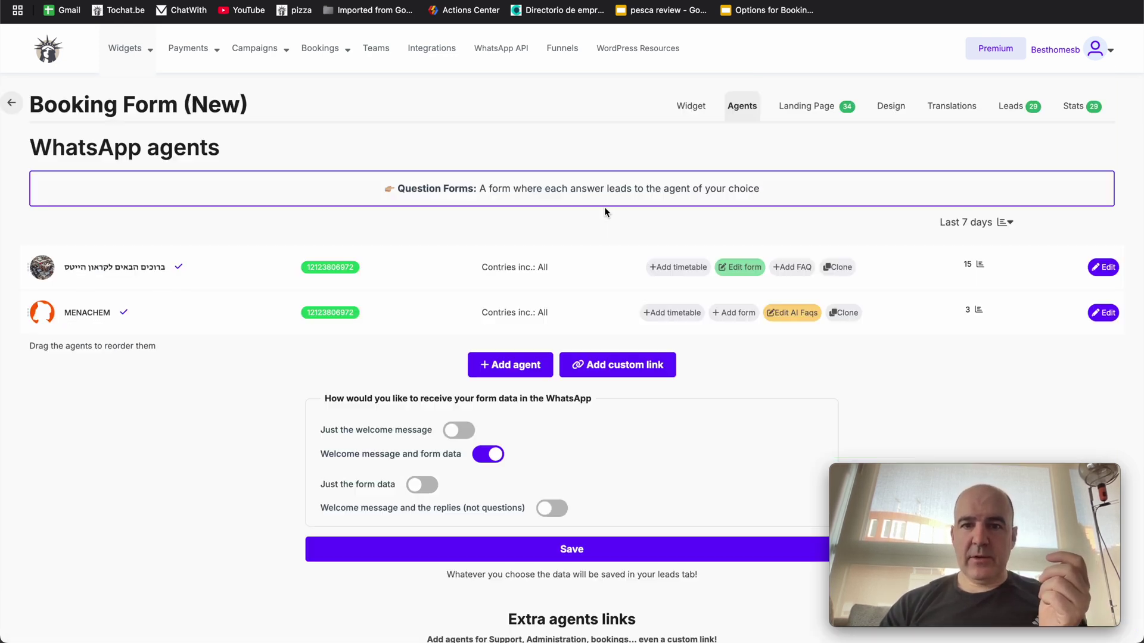
Step: Open the agent's booking form and inspect Form field 5's room values like #saint 4
{"action": "left_click", "coordinate": [738, 264]}
{"action": "scroll", "coordinate": [518, 265], "scroll_direction": "down", "scroll_amount": 10}
{"action": "scroll", "coordinate": [516, 268], "scroll_direction": "down", "scroll_amount": 15}
{"action": "left_click", "coordinate": [121, 138]}
{"action": "key", "text": "alt+shift+Left"}
{"action": "key", "text": "alt+shift+Left"}
{"action": "left_click", "coordinate": [149, 164]}
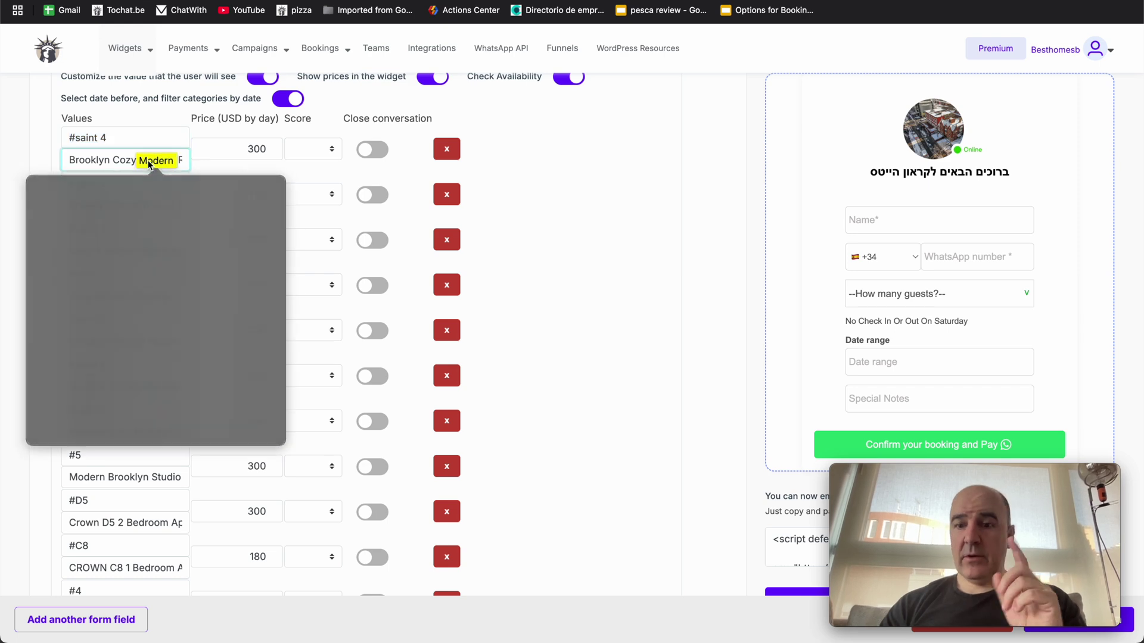
{"action": "left_click", "coordinate": [582, 247]}
Step: In the Best houses sheet, select the New name cells C1:C5 and Internal name cells D1:D5
{"action": "key", "text": "ctrl+Tab"}
{"action": "left_click", "coordinate": [372, 178]}
{"action": "left_click", "coordinate": [262, 174]}
{"action": "left_click", "coordinate": [370, 182]}
{"action": "left_click_drag", "start_coordinate": [255, 164], "coordinate": [271, 244]}
{"action": "left_click_drag", "start_coordinate": [374, 164], "coordinate": [382, 242]}
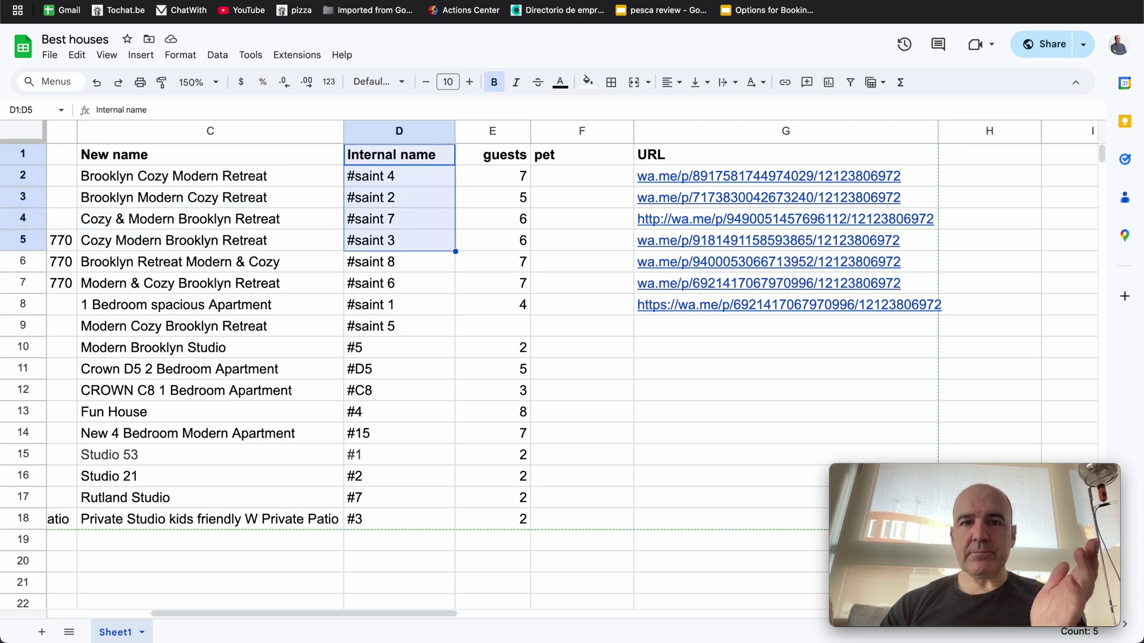
Step: Return to the Tochat room field editor and focus the first daily price
{"action": "key", "text": "ctrl+shift+Tab"}
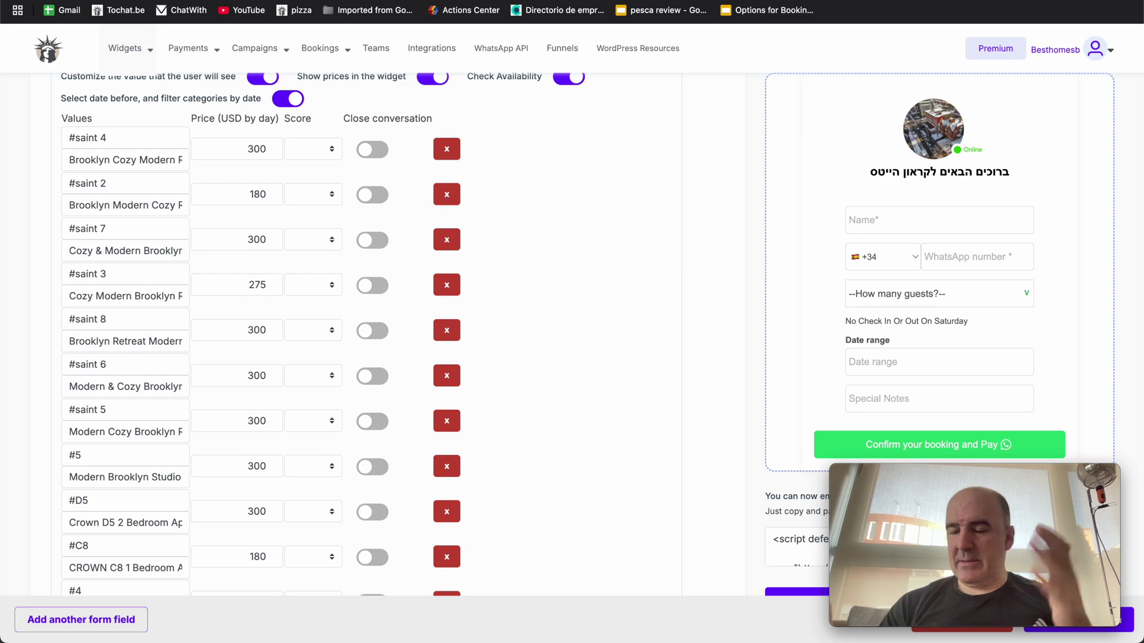
{"action": "left_click", "coordinate": [266, 150]}
Step: Select the 300 daily price in the room values
{"action": "double_click", "coordinate": [265, 149]}
{"action": "scroll", "coordinate": [264, 270], "scroll_direction": "down", "scroll_amount": 7}
{"action": "scroll", "coordinate": [263, 268], "scroll_direction": "up", "scroll_amount": 7}
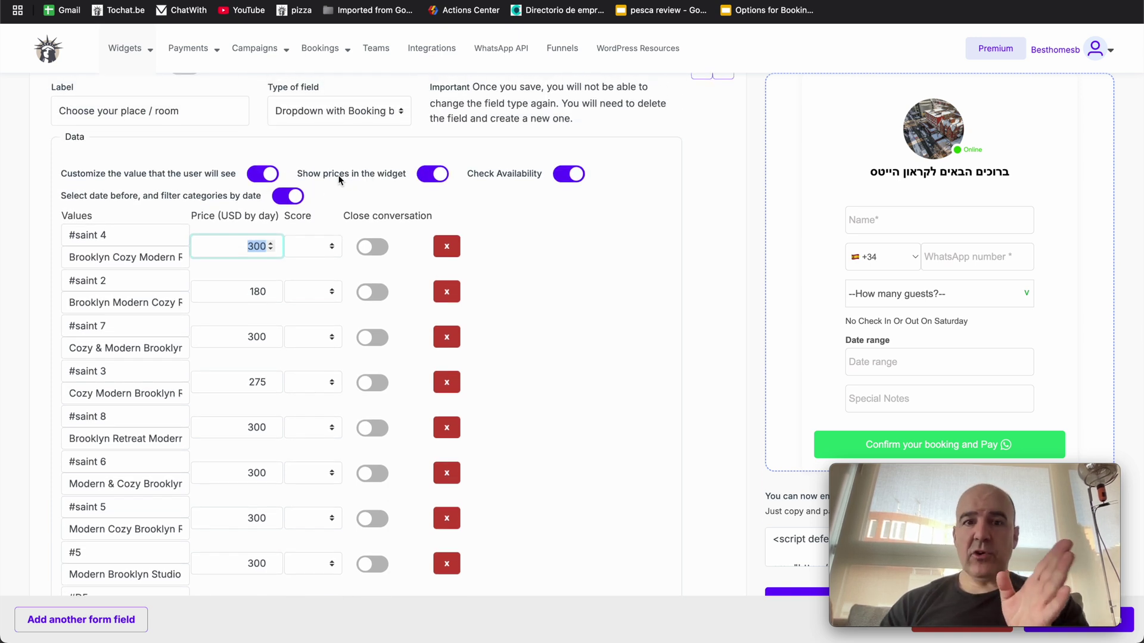
Step: Set the preview date range to 28/01/2025–30/01/2025 and check the room dropdown's daily prices
{"action": "left_click", "coordinate": [895, 368]}
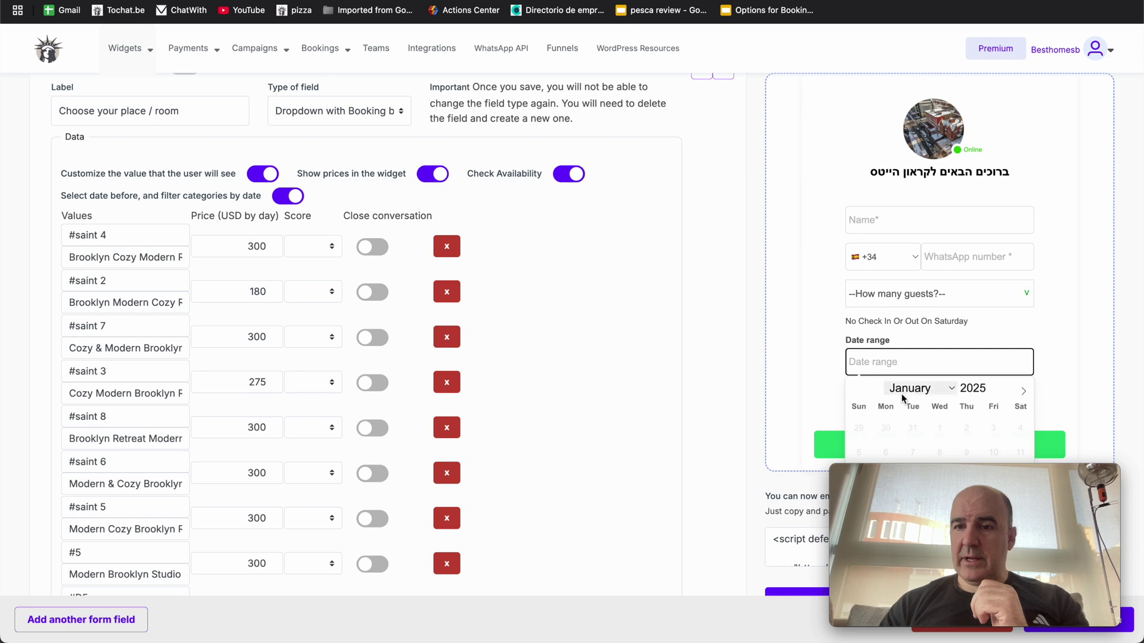
{"action": "left_click", "coordinate": [912, 420]}
{"action": "left_click", "coordinate": [964, 355]}
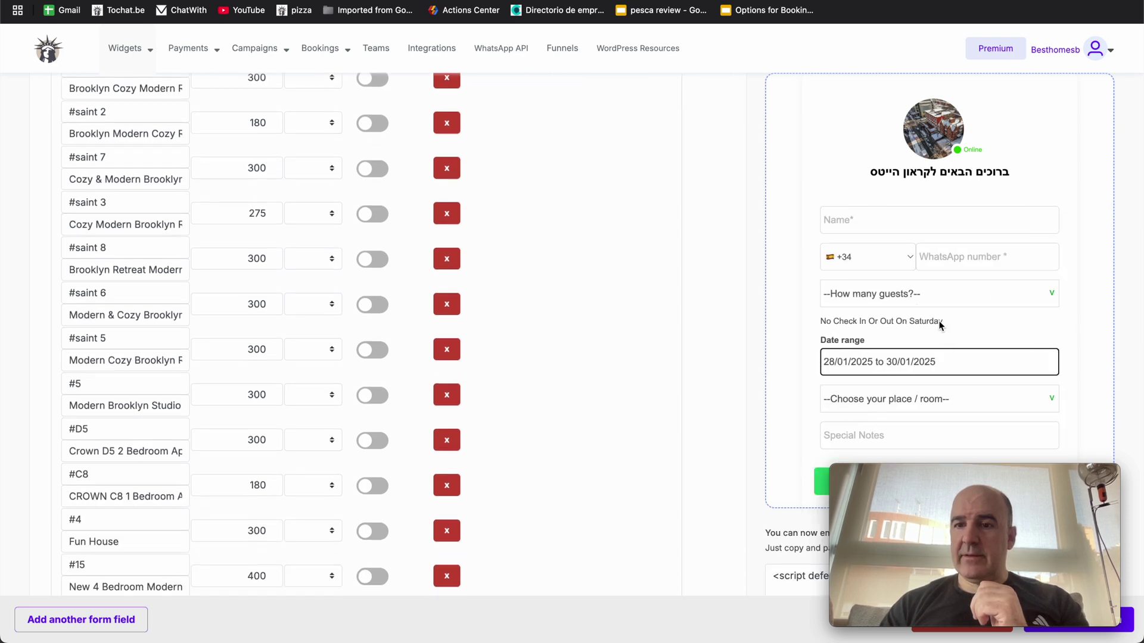
{"action": "left_click", "coordinate": [857, 403]}
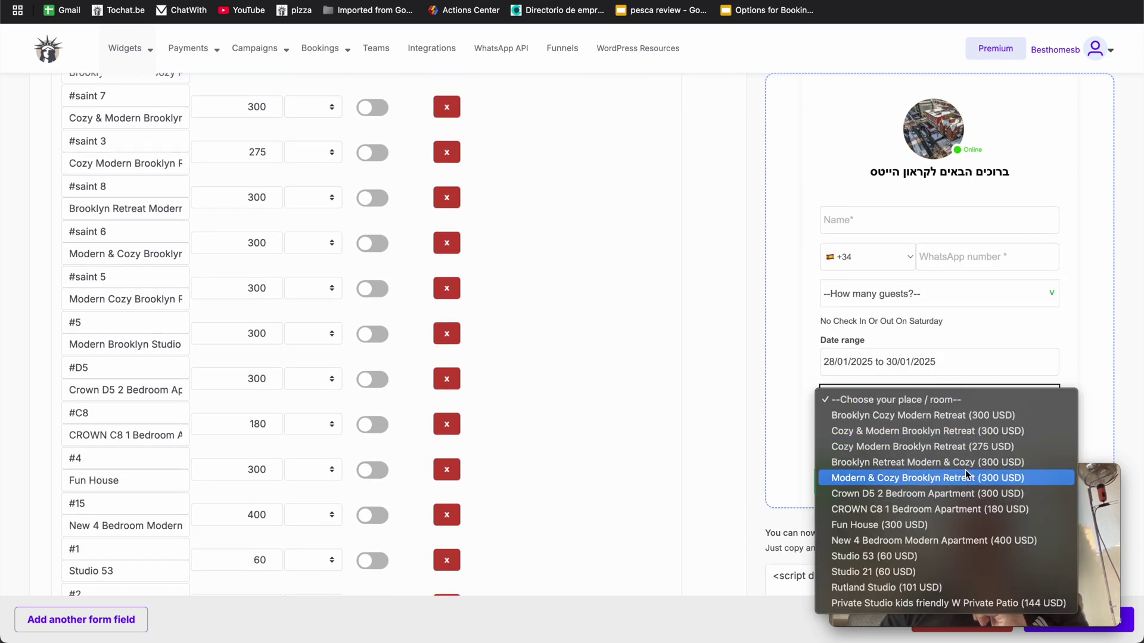
{"action": "key", "text": "Escape"}
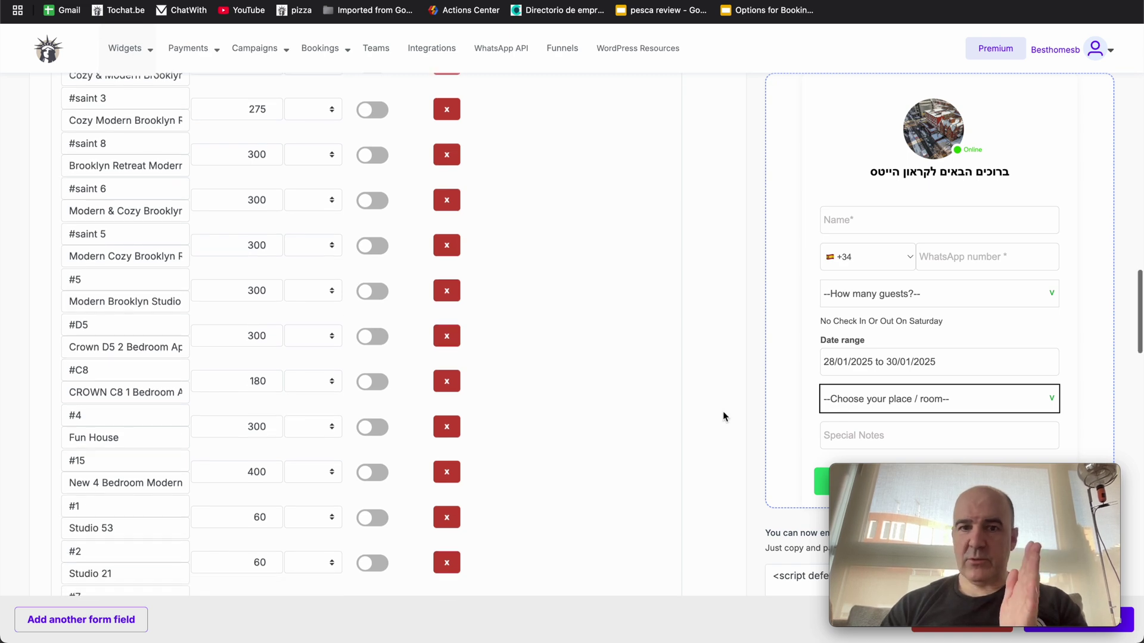
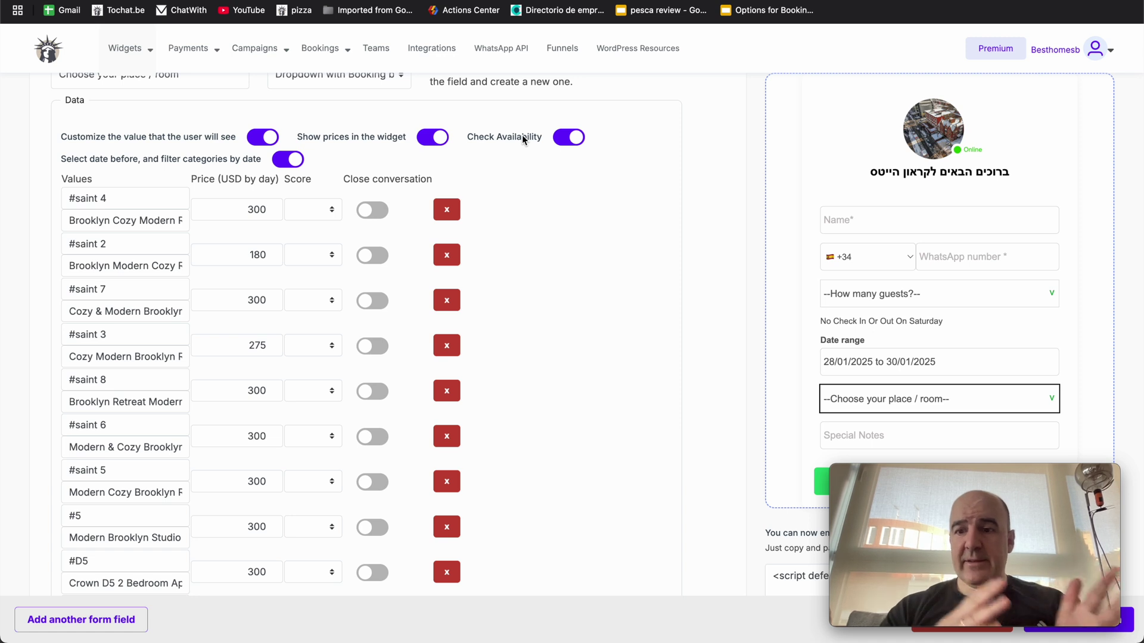
Step: Turn off the Select date before filtering and reactivate the form
{"action": "scroll", "coordinate": [662, 233], "scroll_direction": "up", "scroll_amount": 3}
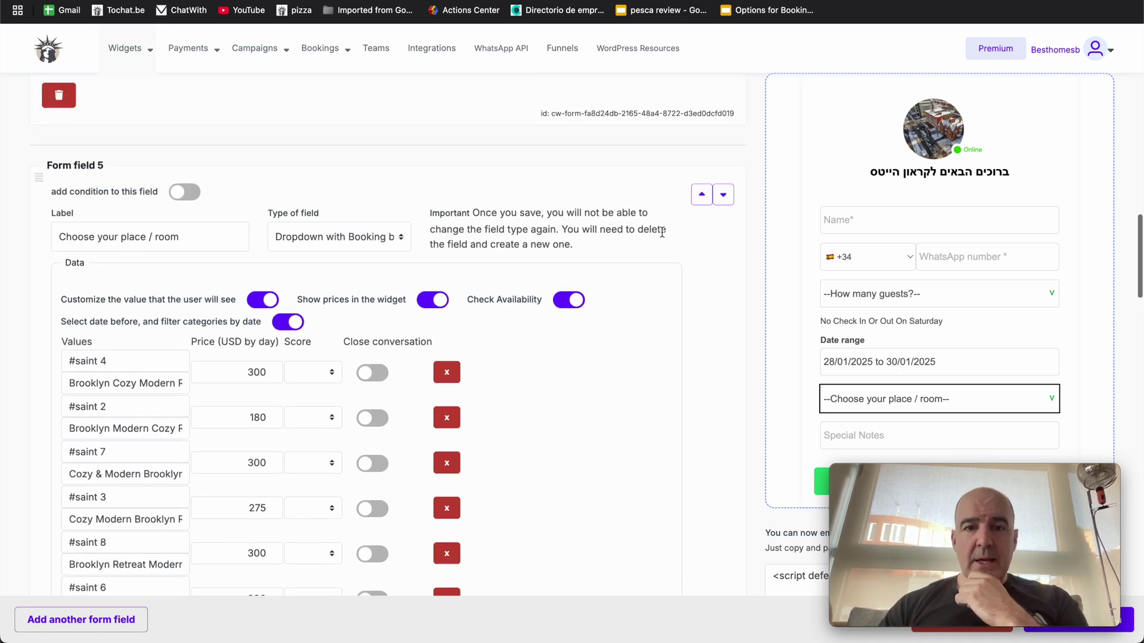
{"action": "scroll", "coordinate": [516, 306], "scroll_direction": "down", "scroll_amount": 2}
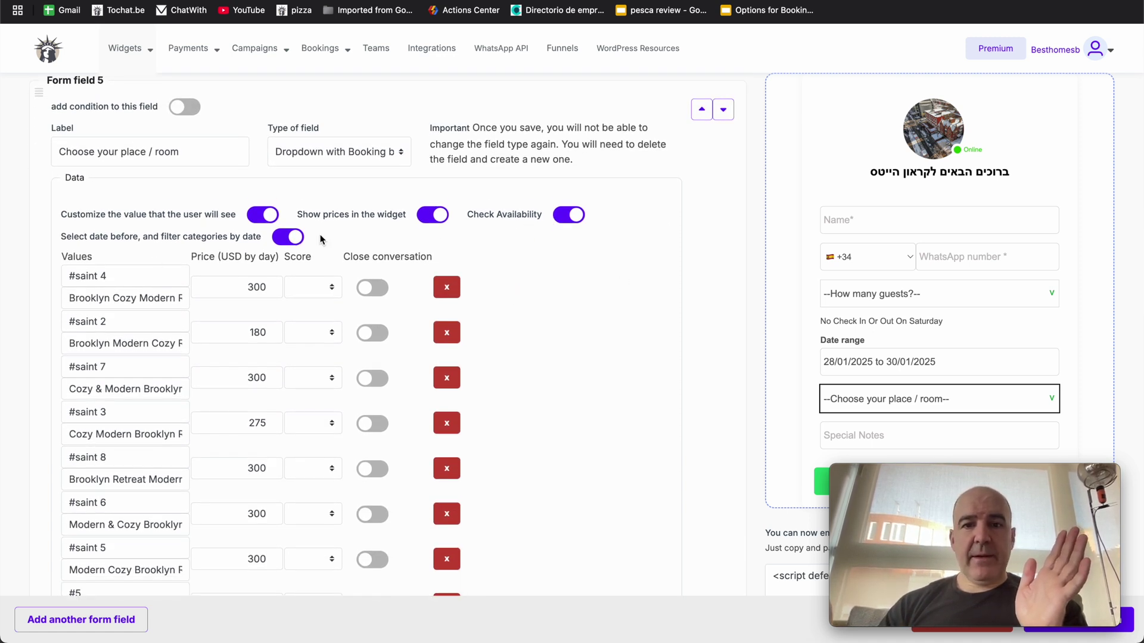
{"action": "left_click", "coordinate": [275, 237]}
{"action": "scroll", "coordinate": [741, 396], "scroll_direction": "down", "scroll_amount": 5}
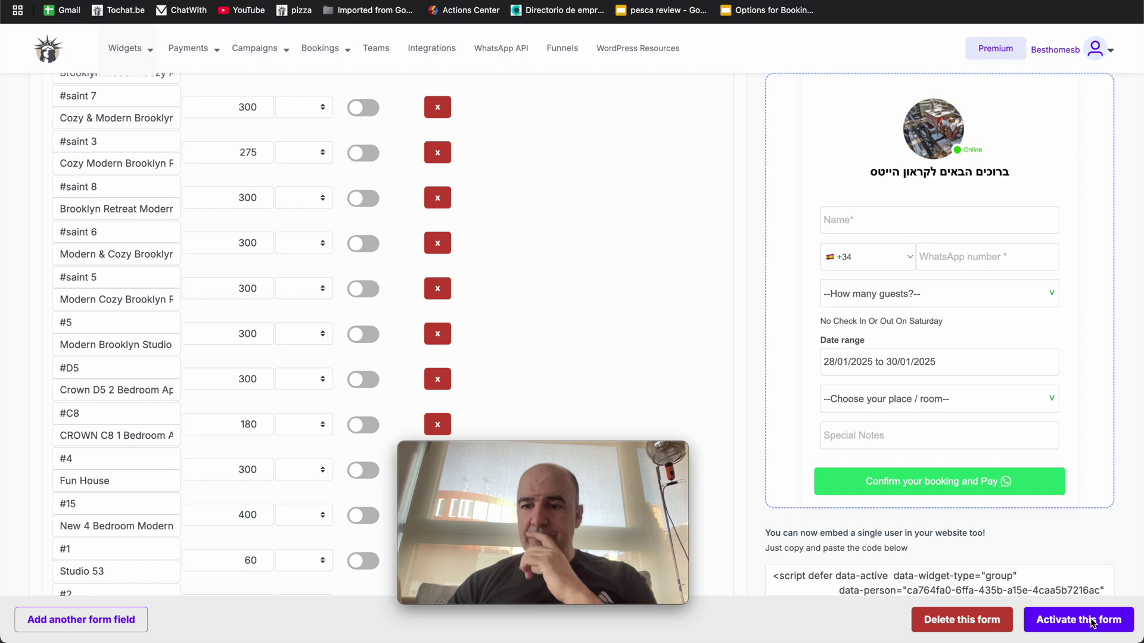
{"action": "left_click", "coordinate": [1093, 620]}
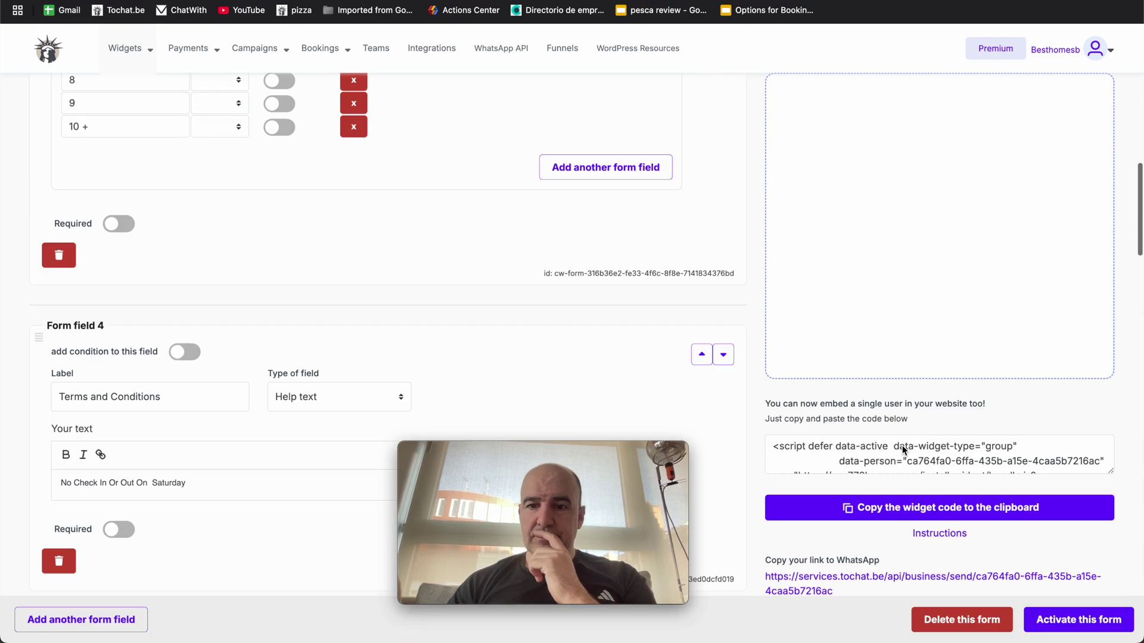
Step: In the preview, book Cozy Modern Brooklyn Retreat for 28–30 January and confirm
{"action": "left_click", "coordinate": [842, 349]}
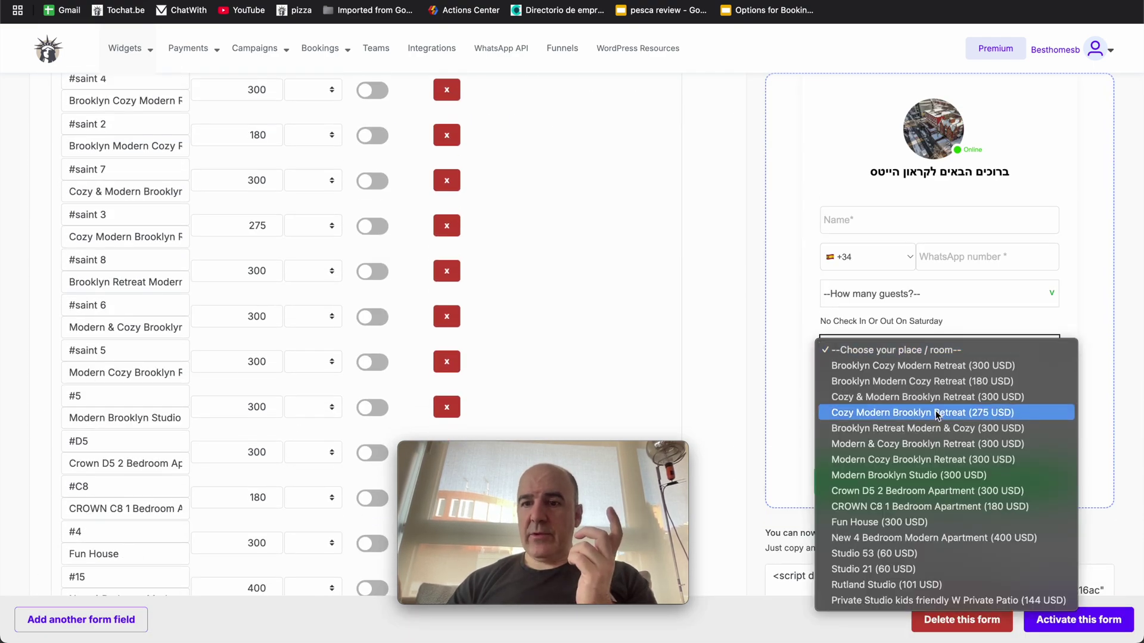
{"action": "left_click", "coordinate": [936, 414]}
{"action": "left_click", "coordinate": [936, 415]}
{"action": "left_click", "coordinate": [942, 563]}
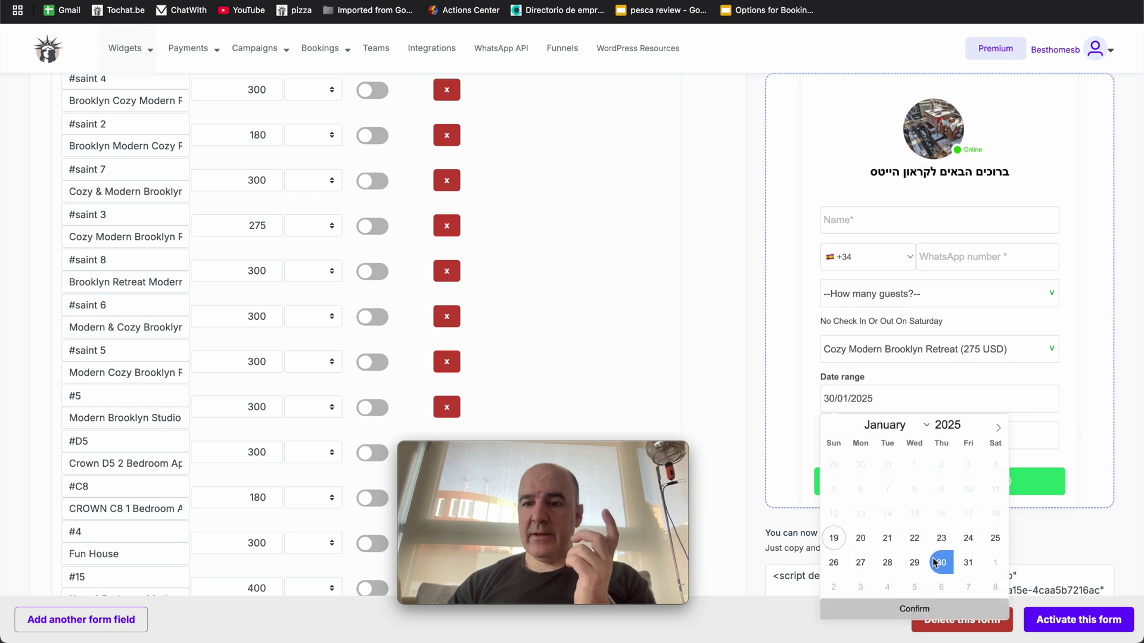
{"action": "left_click", "coordinate": [886, 564]}
{"action": "left_click", "coordinate": [916, 476]}
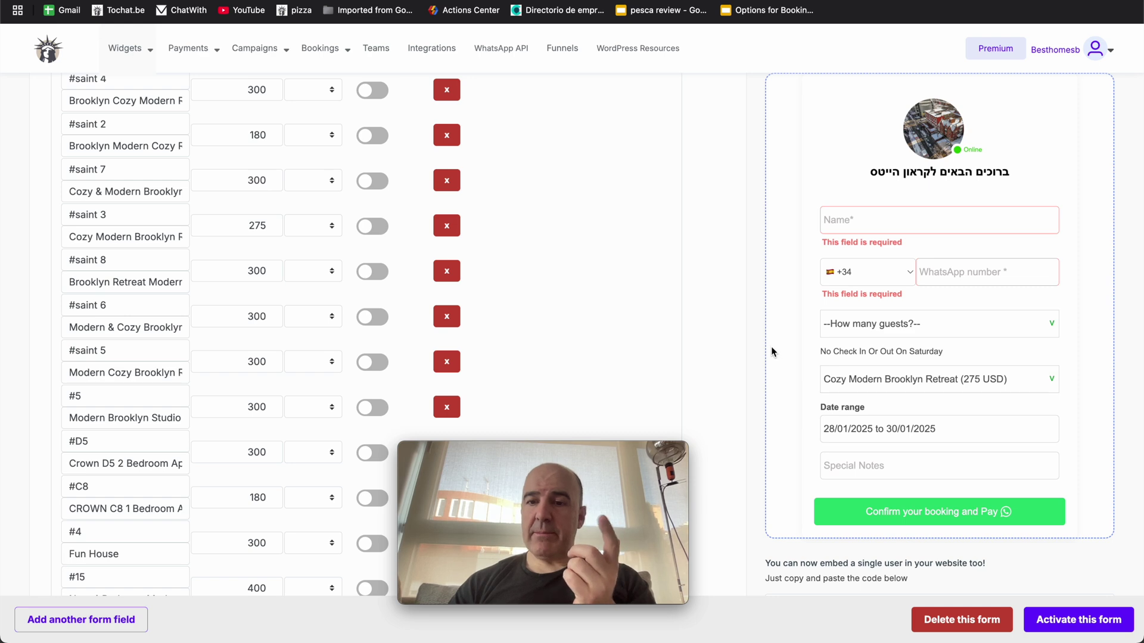
Step: Choose Fun House for 26–28 January in the preview, then re-enable date-first filtering
{"action": "scroll", "coordinate": [737, 354], "scroll_direction": "up", "scroll_amount": 1}
{"action": "scroll", "coordinate": [737, 354], "scroll_direction": "up", "scroll_amount": 3}
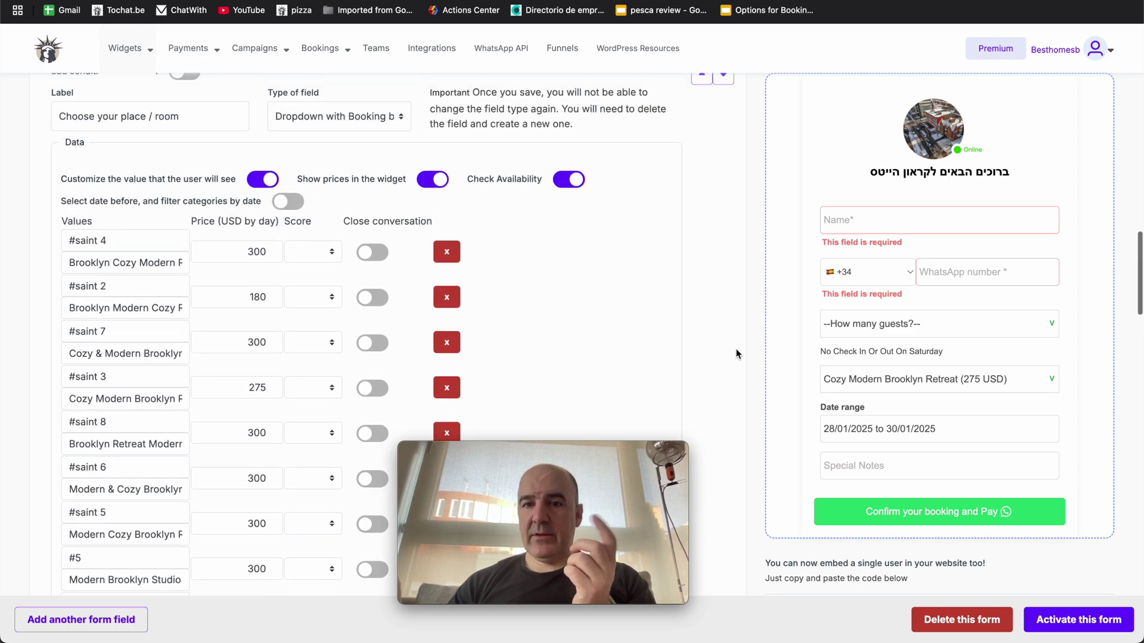
{"action": "left_click", "coordinate": [883, 381]}
{"action": "left_click", "coordinate": [900, 461]}
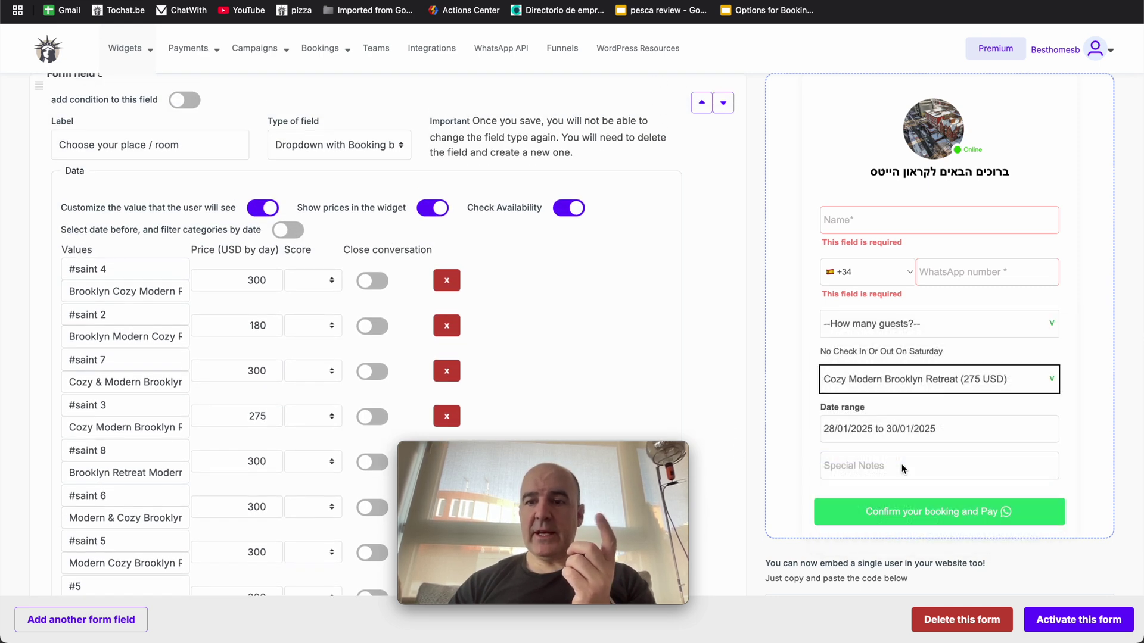
{"action": "left_click", "coordinate": [852, 429]}
{"action": "left_click", "coordinate": [833, 357]}
{"action": "left_click", "coordinate": [886, 357]}
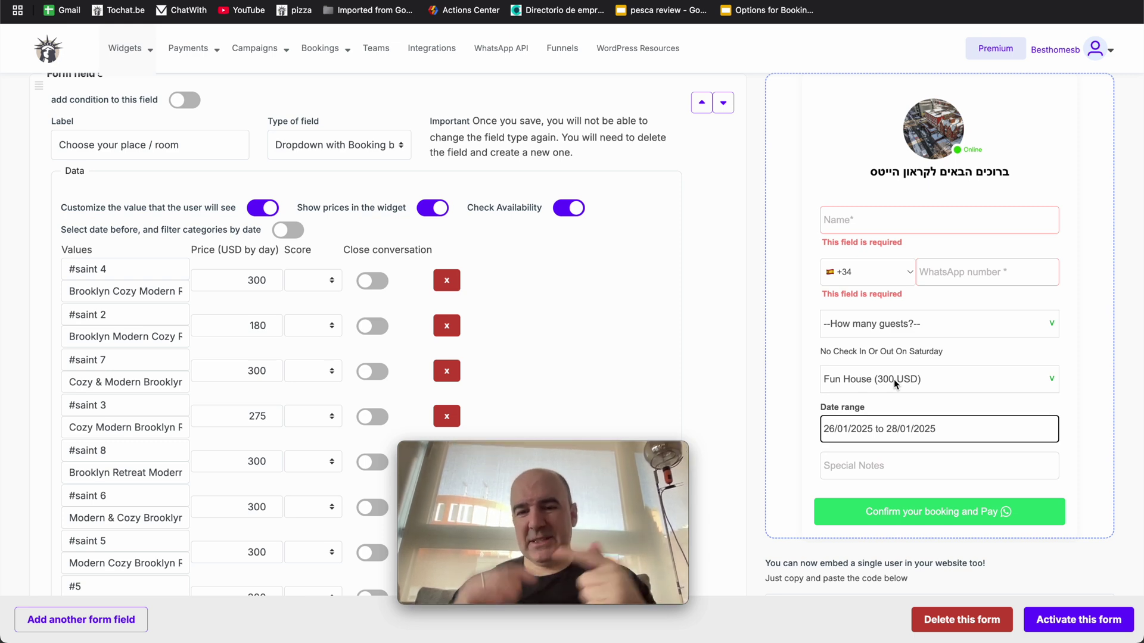
{"action": "left_click", "coordinate": [287, 231]}
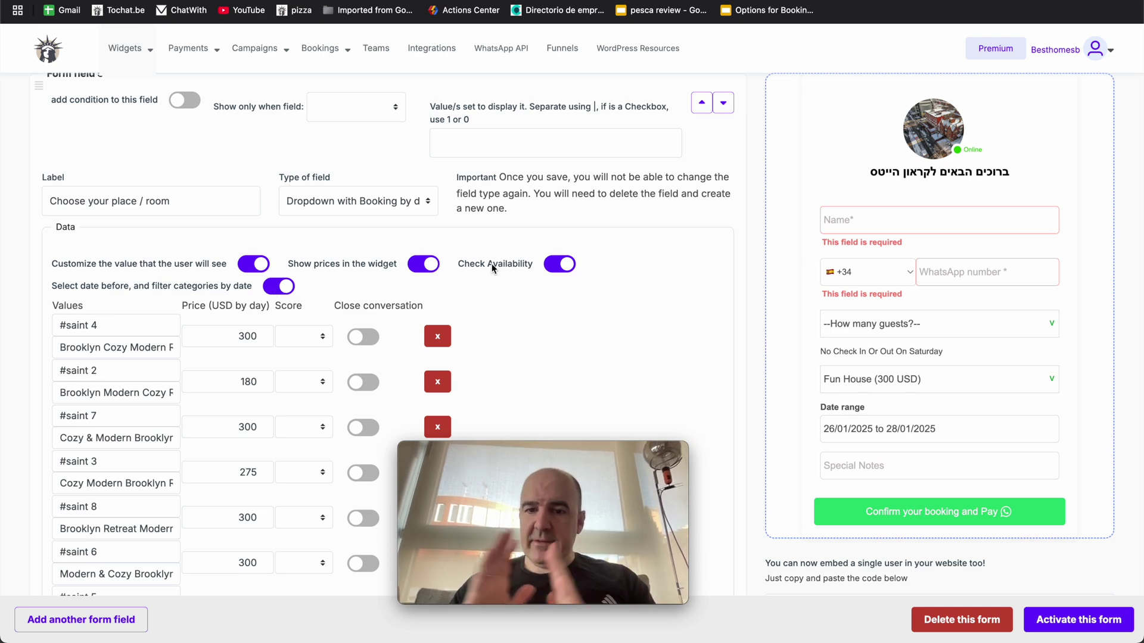
{"action": "left_click_drag", "start_coordinate": [224, 291], "coordinate": [106, 289]}
Step: Reactivate the form and check which rooms the preview offers for 29–31 January
{"action": "left_click", "coordinate": [1057, 613]}
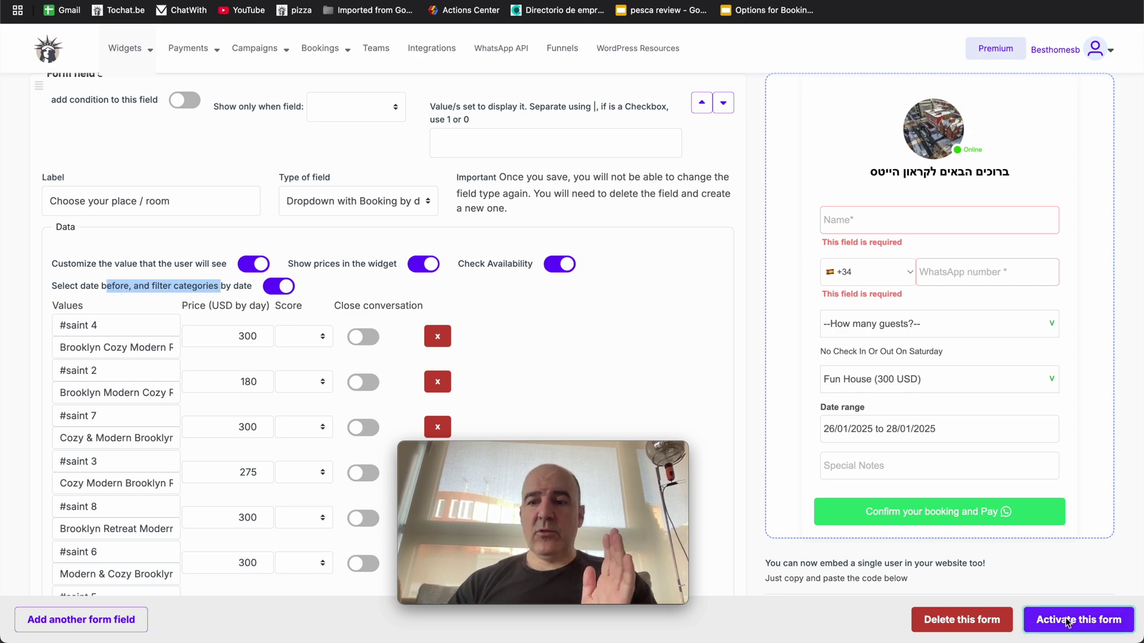
{"action": "scroll", "coordinate": [914, 405], "scroll_direction": "down", "scroll_amount": 5}
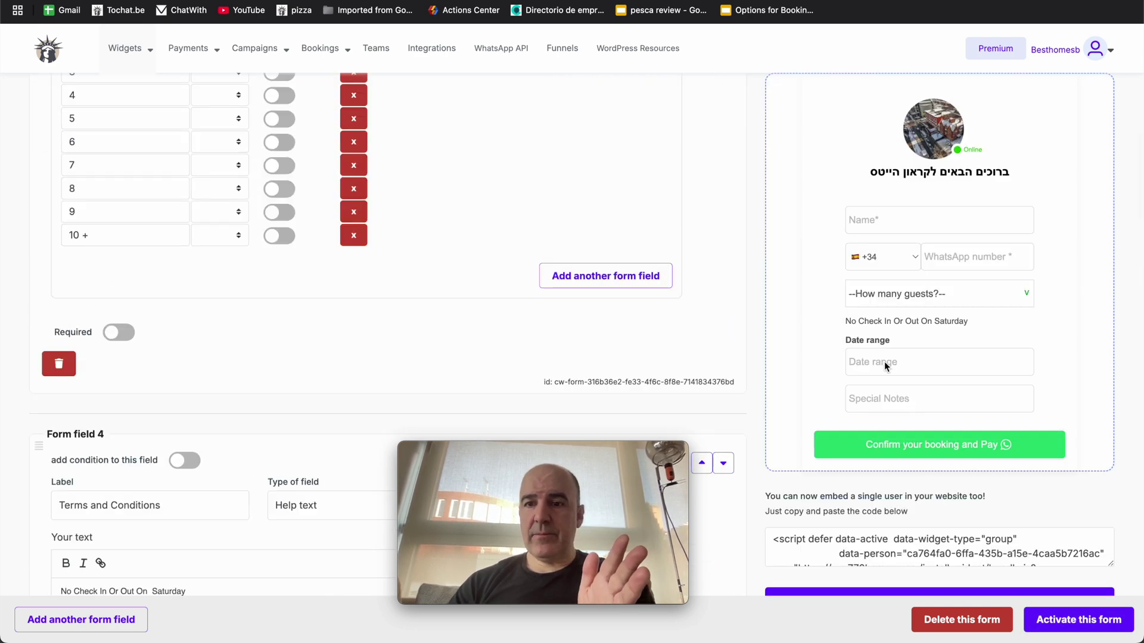
{"action": "left_click", "coordinate": [884, 362]}
{"action": "left_click", "coordinate": [940, 526]}
{"action": "left_click", "coordinate": [997, 526]}
{"action": "left_click", "coordinate": [911, 393]}
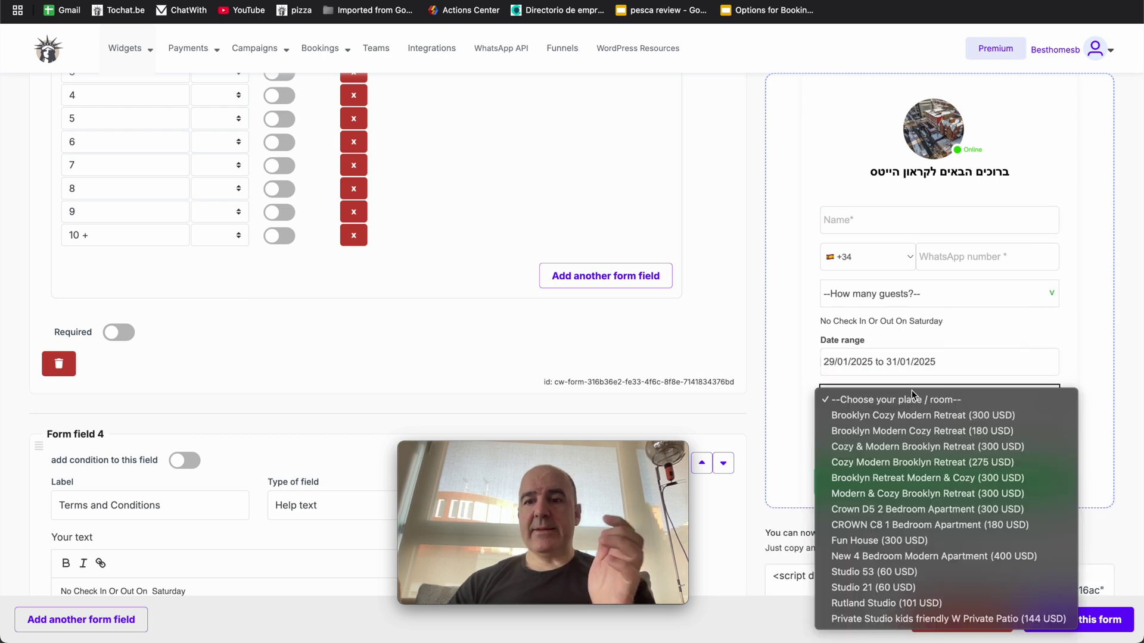
{"action": "left_click", "coordinate": [696, 340]}
{"action": "scroll", "coordinate": [697, 345], "scroll_direction": "down", "scroll_amount": 10}
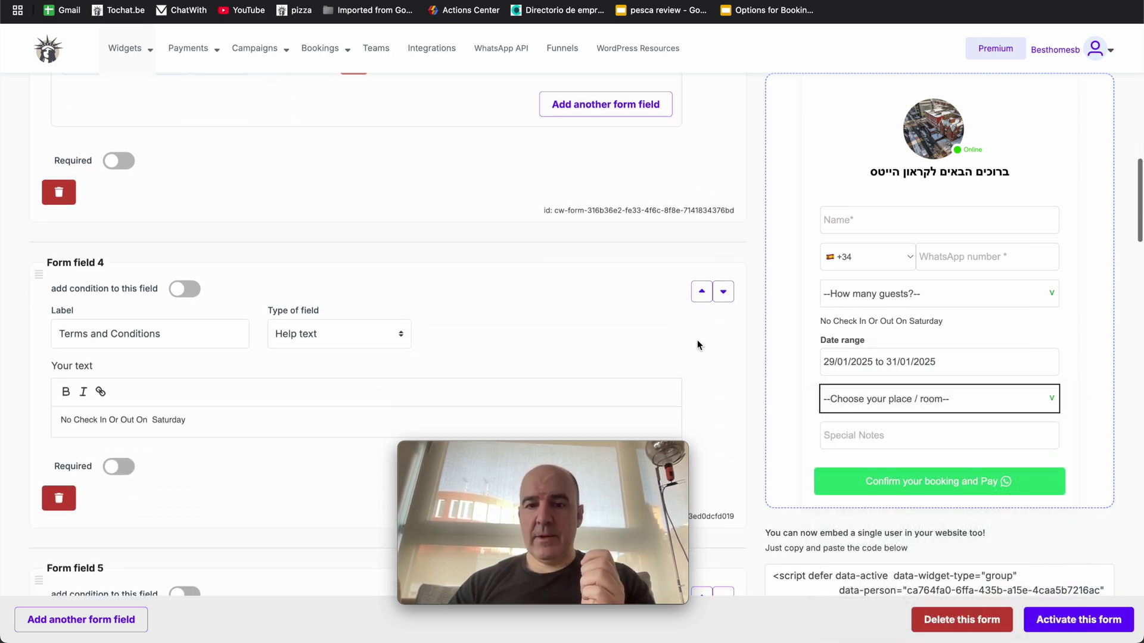
Step: With filtering off, preview Brooklyn Cozy Modern Retreat for 29–30 January, then re-enable filtering
{"action": "left_click", "coordinate": [283, 256]}
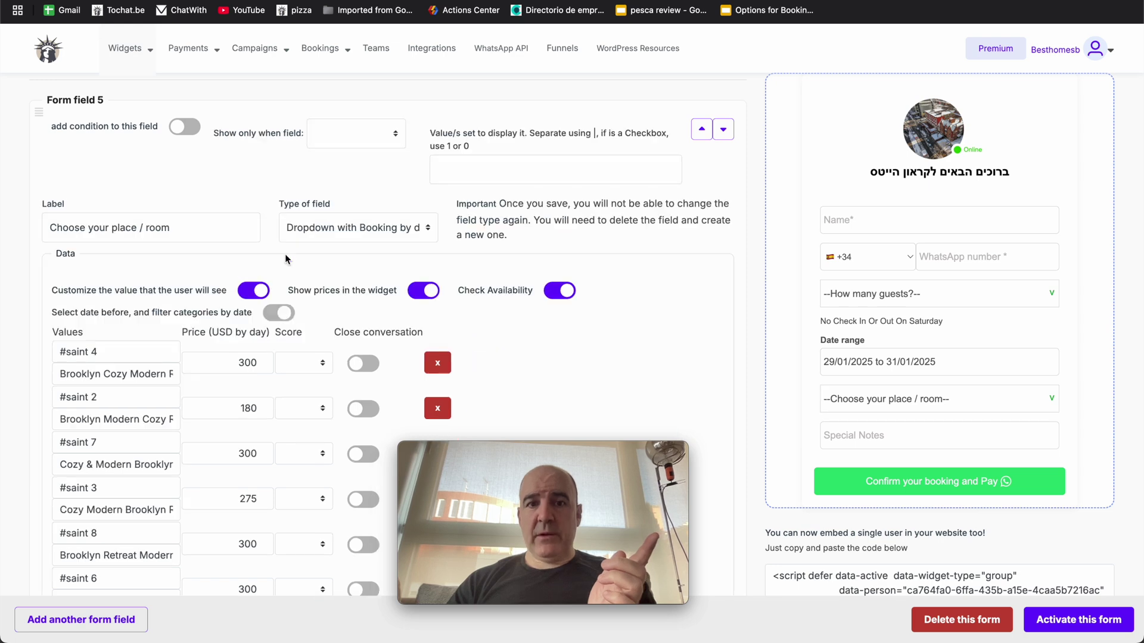
{"action": "left_click", "coordinate": [1094, 625]}
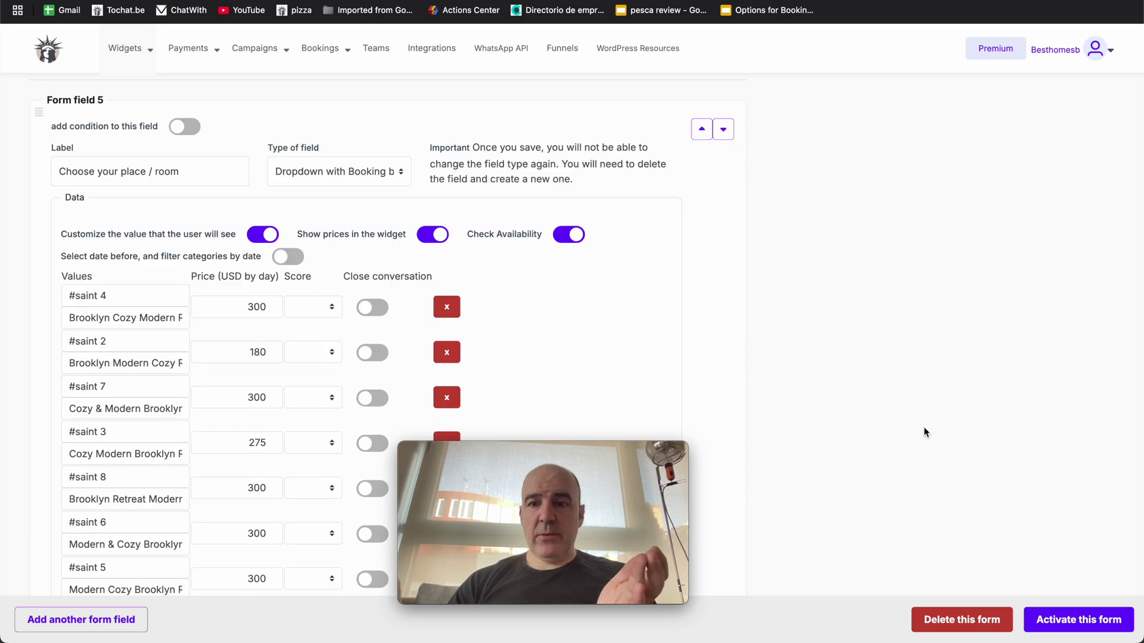
{"action": "scroll", "coordinate": [444, 381], "scroll_direction": "up", "scroll_amount": 2}
{"action": "left_click", "coordinate": [879, 350]}
{"action": "left_click", "coordinate": [884, 365]}
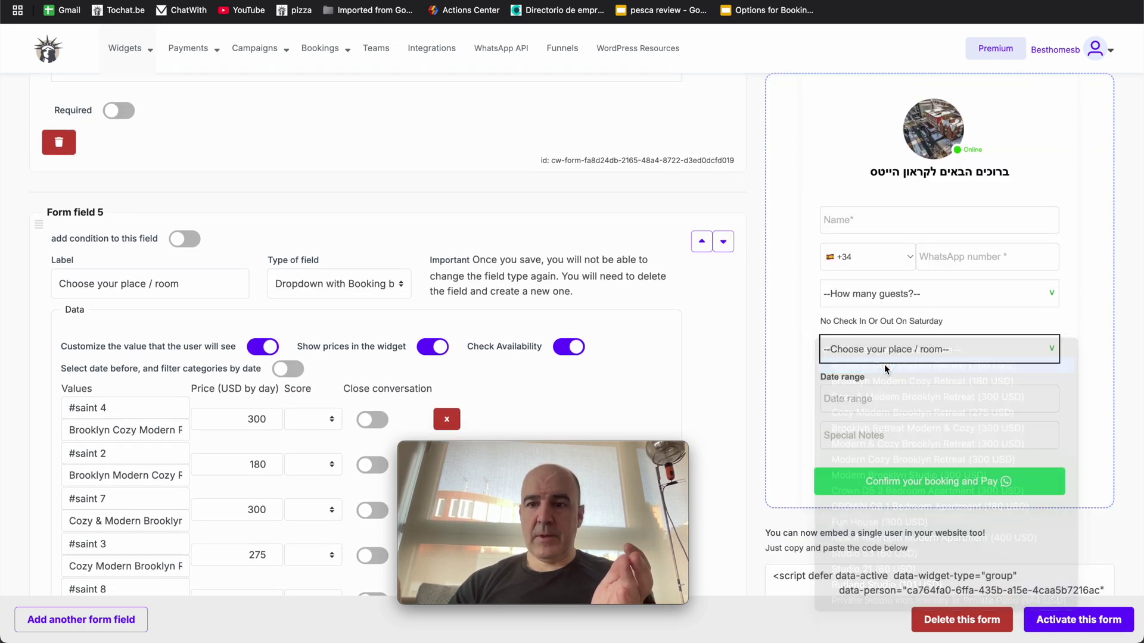
{"action": "left_click", "coordinate": [889, 397]}
{"action": "left_click", "coordinate": [914, 564]}
{"action": "left_click", "coordinate": [941, 562]}
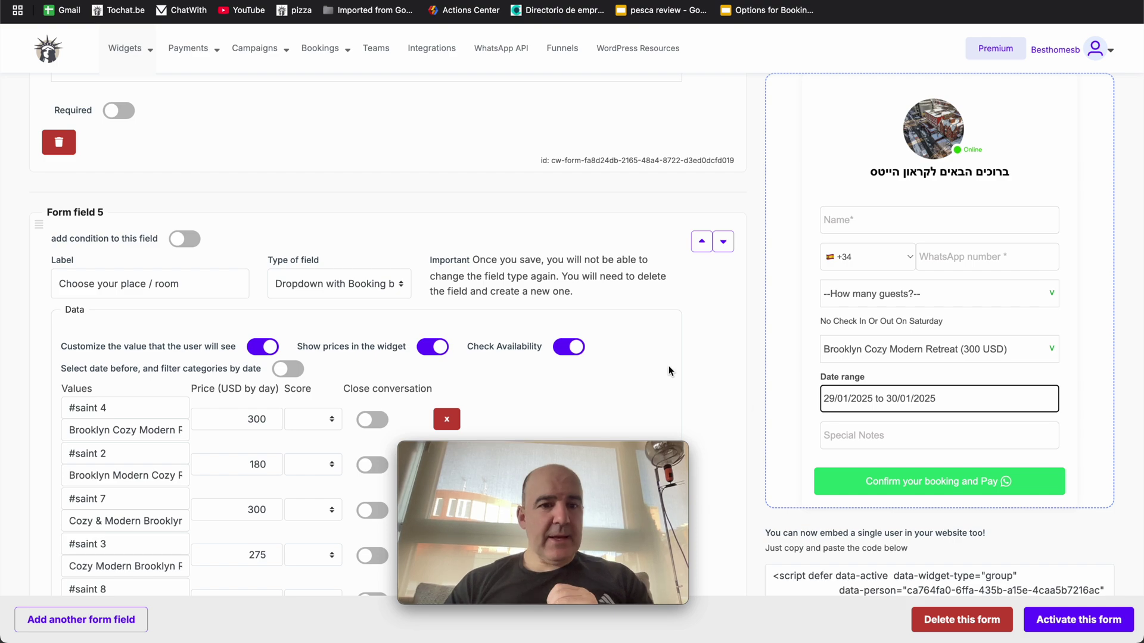
{"action": "left_click", "coordinate": [269, 373]}
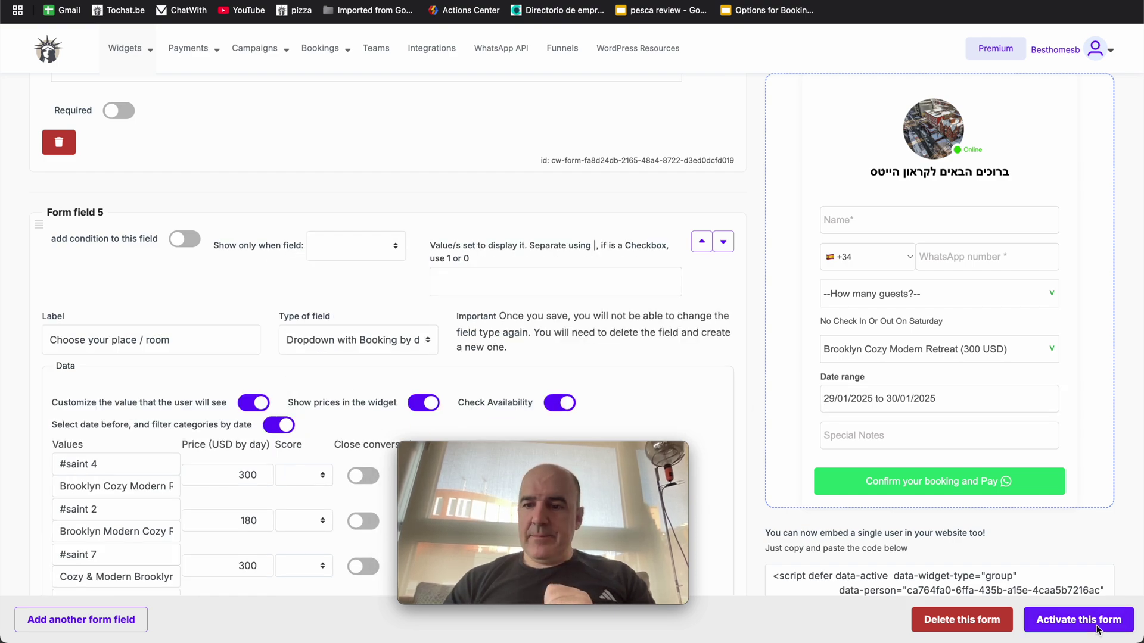
{"action": "scroll", "coordinate": [417, 349], "scroll_direction": "down", "scroll_amount": 20}
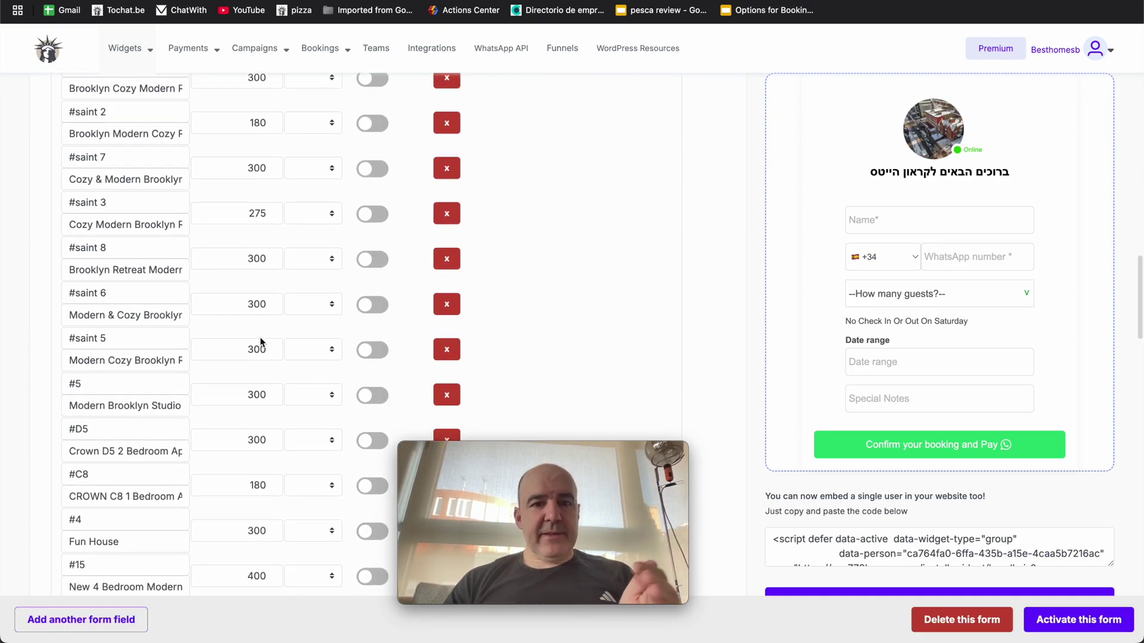
Step: Highlight the minimum and maximum reservation duration settings
{"action": "scroll", "coordinate": [260, 342], "scroll_direction": "down", "scroll_amount": 3}
{"action": "scroll", "coordinate": [69, 169], "scroll_direction": "up", "scroll_amount": 2}
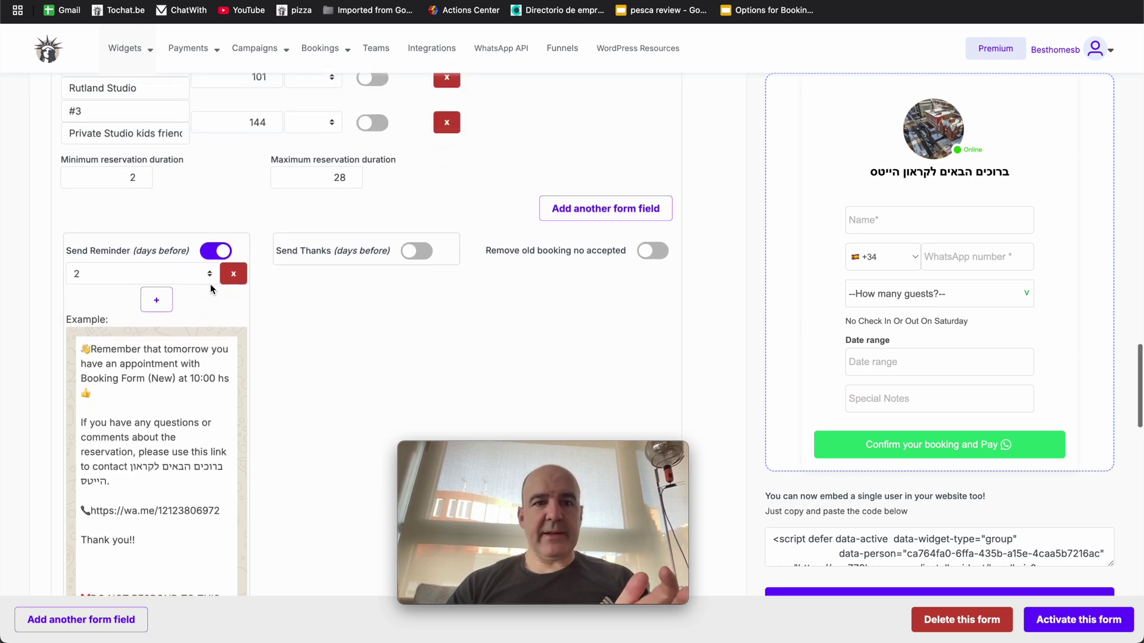
{"action": "left_click_drag", "start_coordinate": [70, 169], "coordinate": [191, 172]}
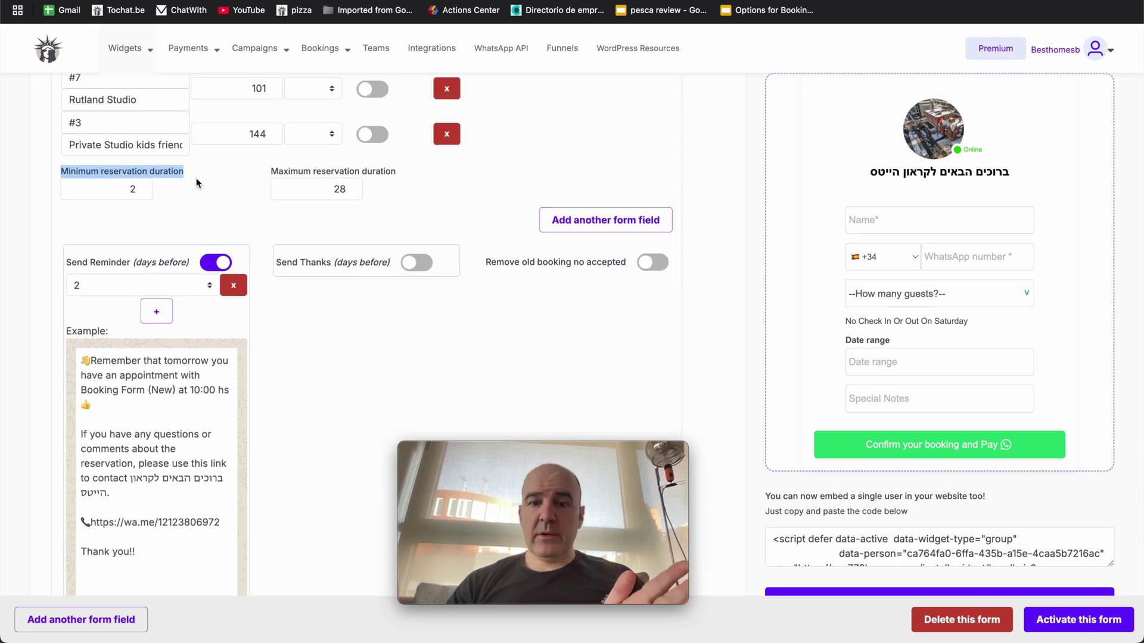
{"action": "left_click_drag", "start_coordinate": [271, 169], "coordinate": [381, 168]}
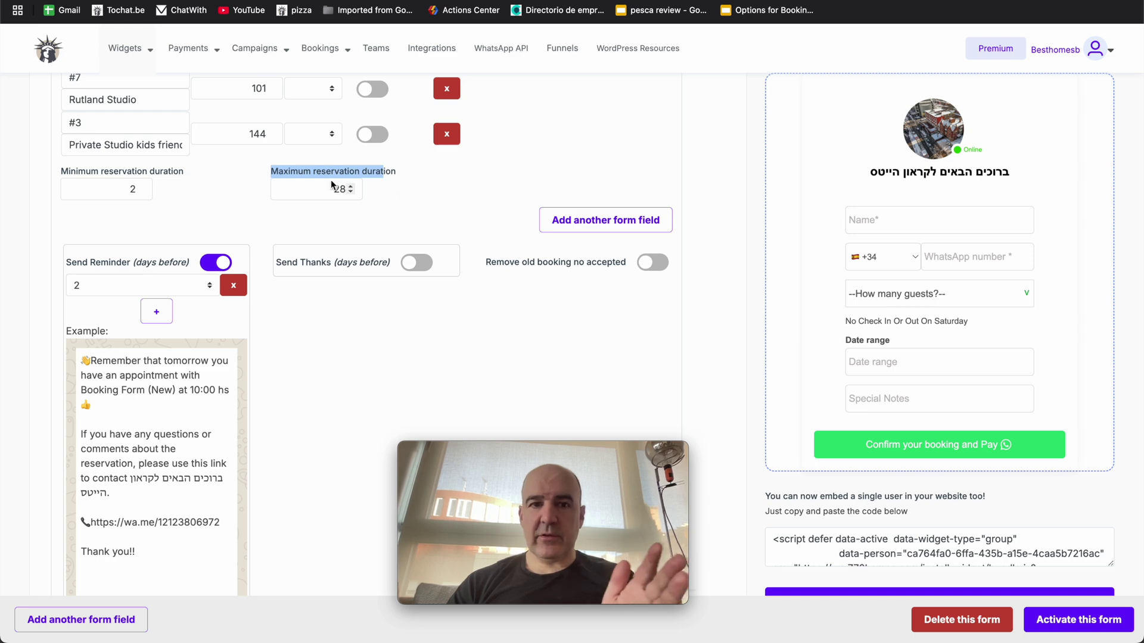
Step: Scroll down to the checkout option, highlight it, then clear the highlight
{"action": "scroll", "coordinate": [418, 215], "scroll_direction": "down", "scroll_amount": 6}
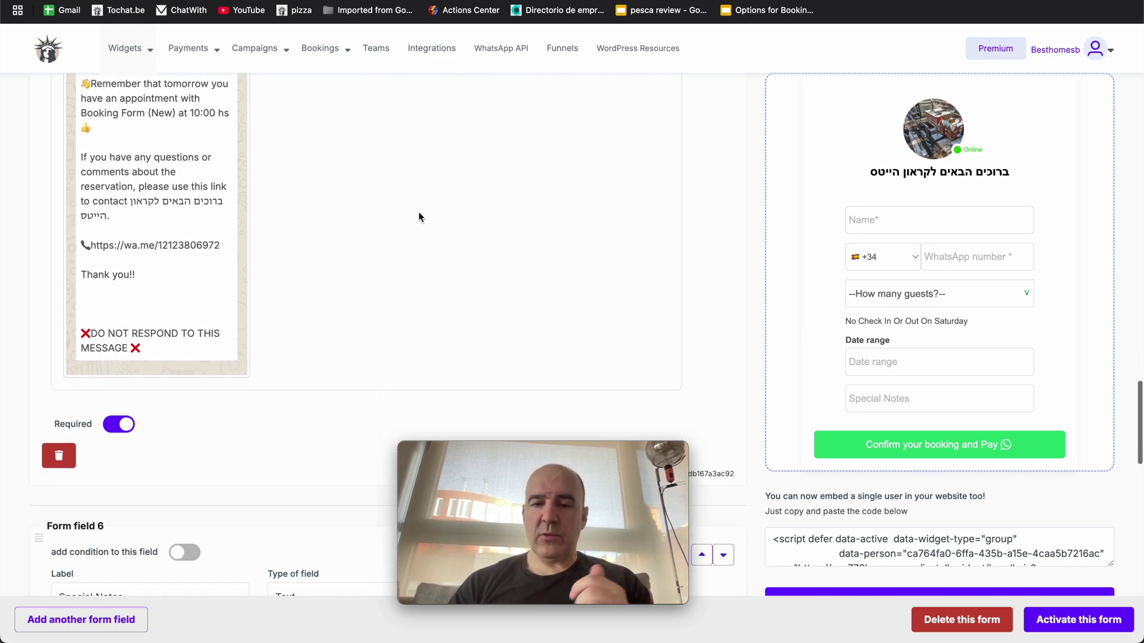
{"action": "scroll", "coordinate": [418, 217], "scroll_direction": "down", "scroll_amount": 5}
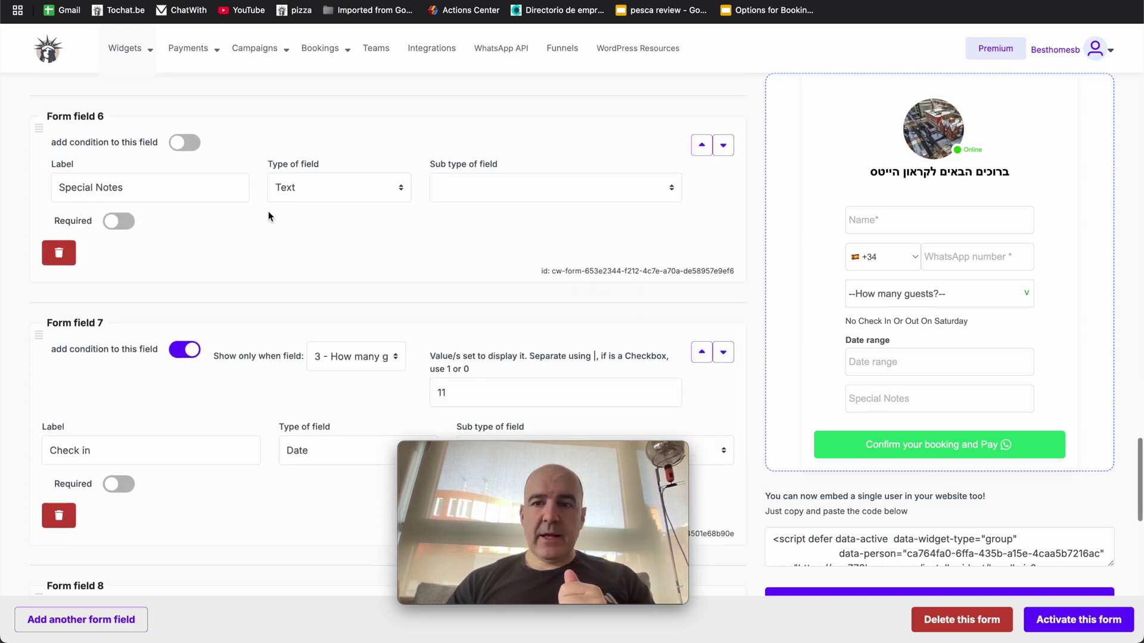
{"action": "scroll", "coordinate": [231, 338], "scroll_direction": "down", "scroll_amount": 7}
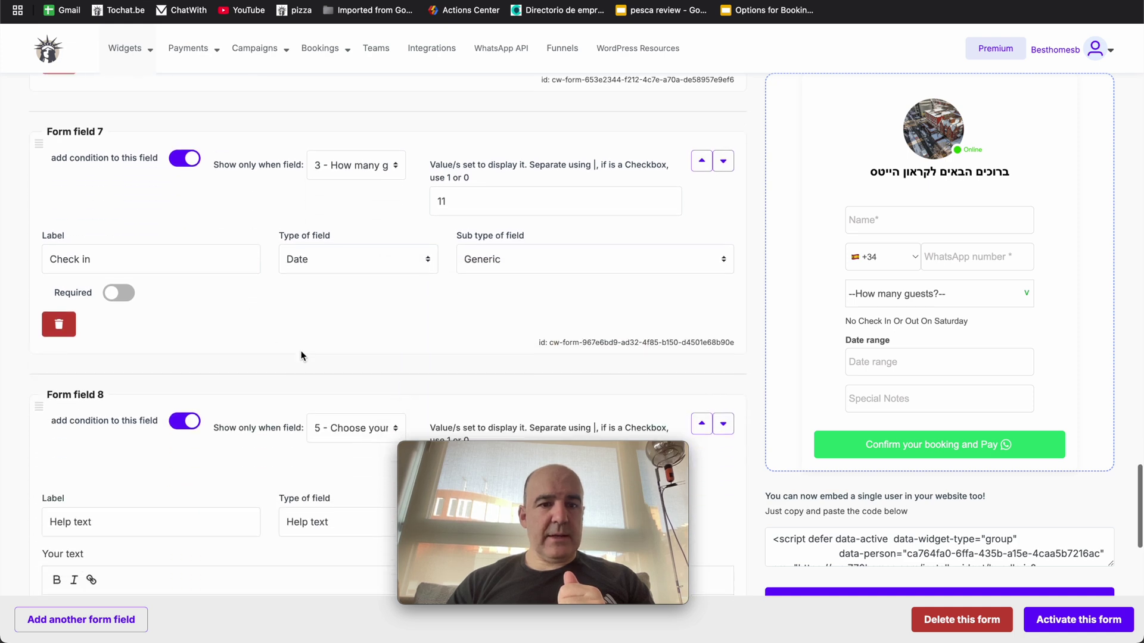
{"action": "scroll", "coordinate": [301, 356], "scroll_direction": "down", "scroll_amount": 5}
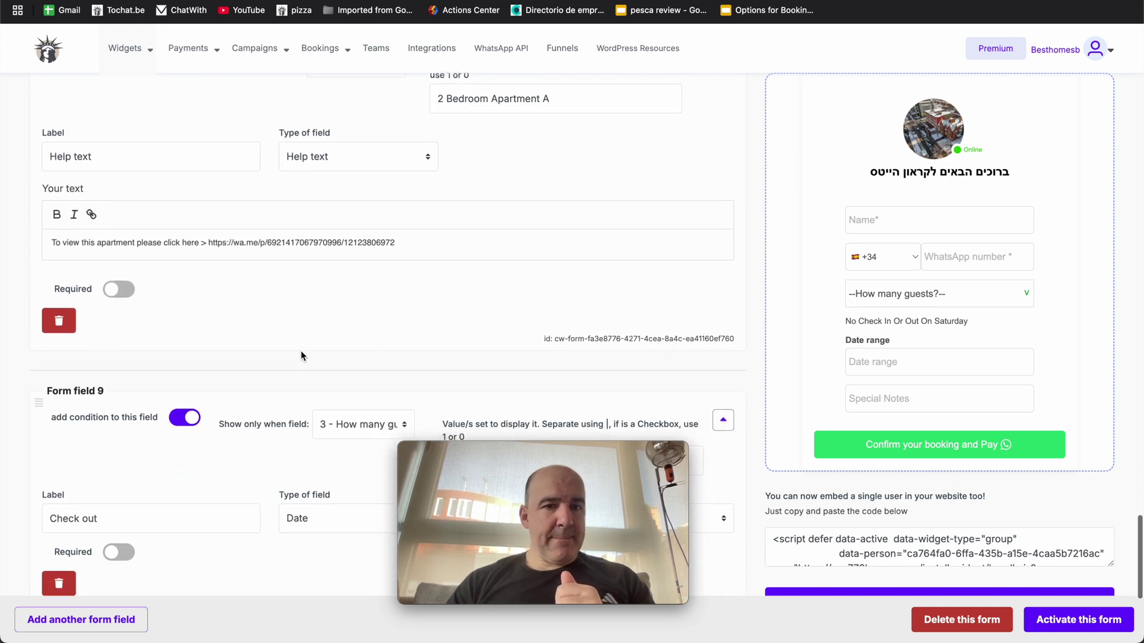
{"action": "scroll", "coordinate": [301, 355], "scroll_direction": "down", "scroll_amount": 1}
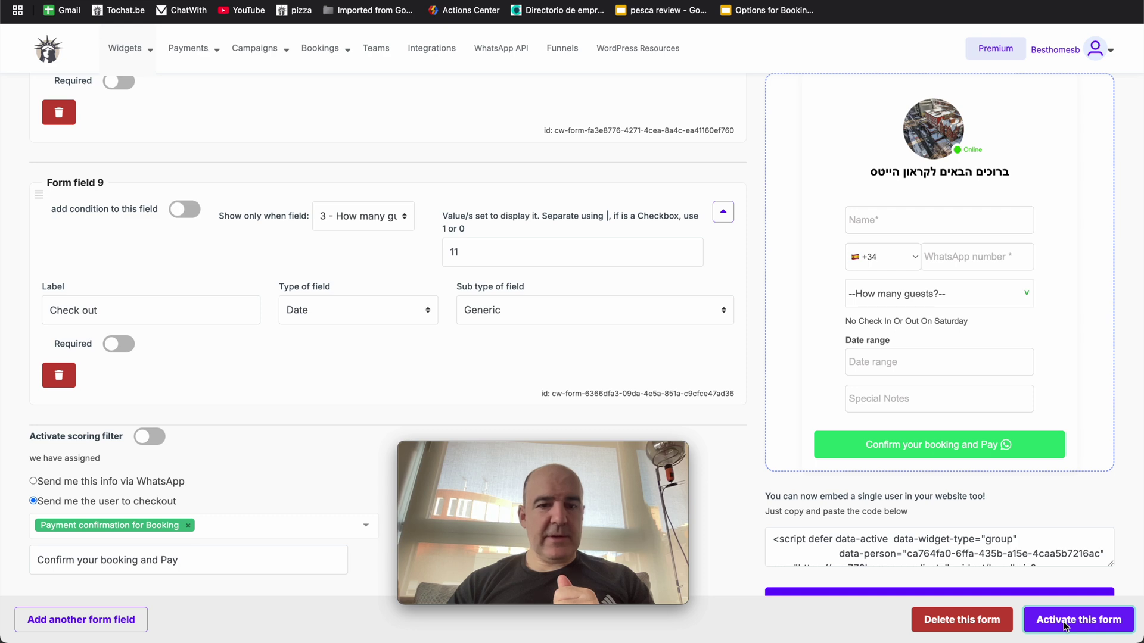
{"action": "scroll", "coordinate": [281, 404], "scroll_direction": "down", "scroll_amount": 2}
{"action": "scroll", "coordinate": [281, 404], "scroll_direction": "up", "scroll_amount": 1}
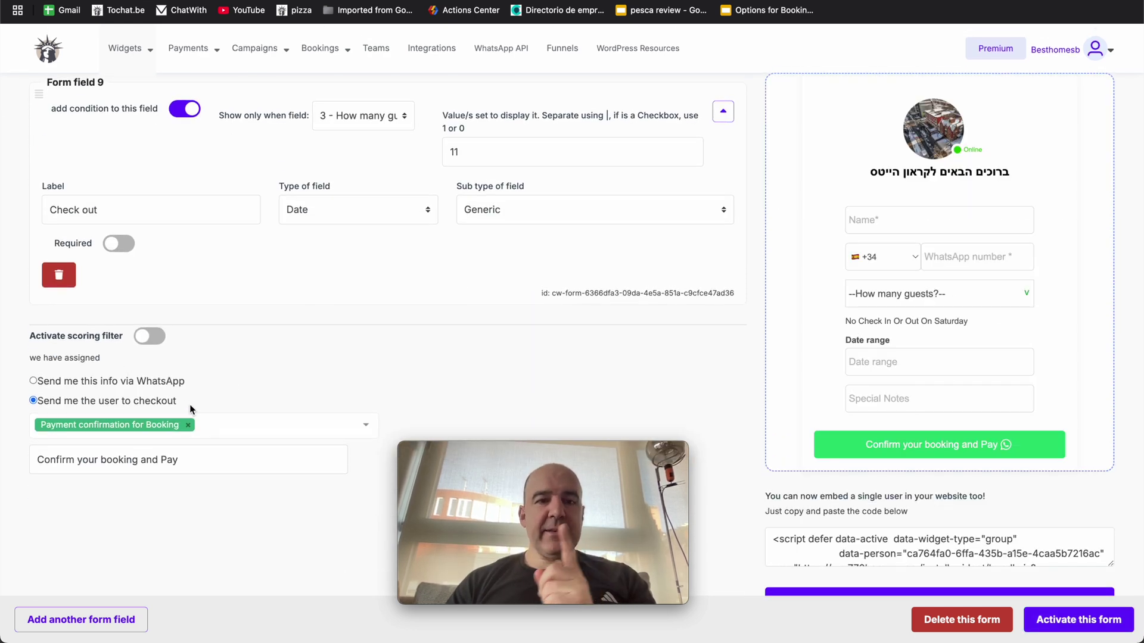
{"action": "left_click_drag", "start_coordinate": [190, 404], "coordinate": [43, 407]}
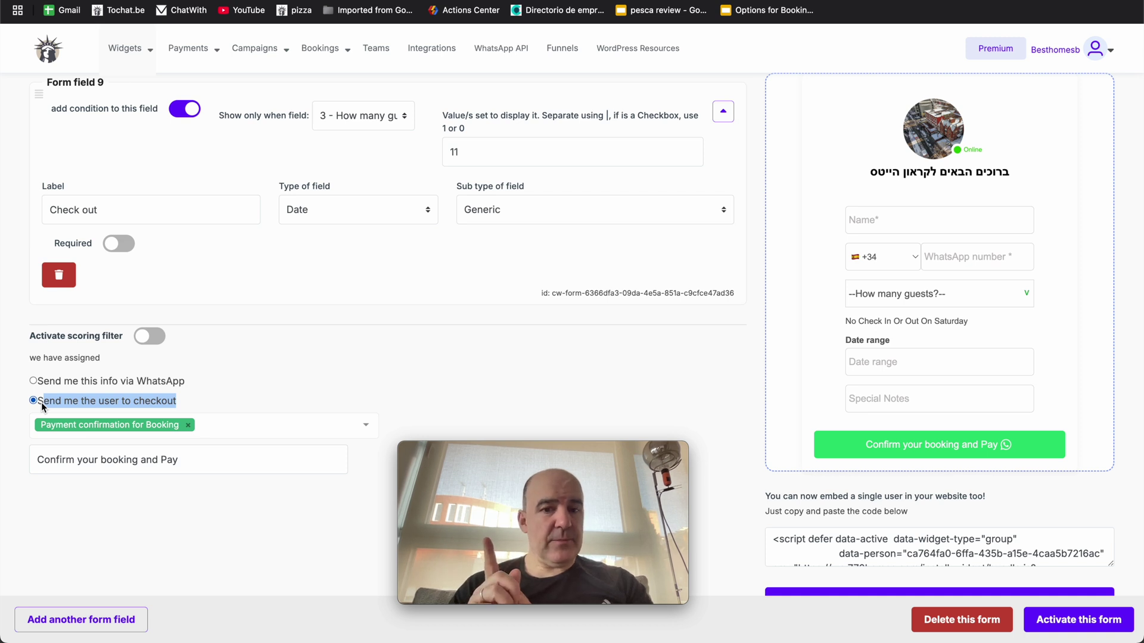
{"action": "left_click", "coordinate": [224, 393]}
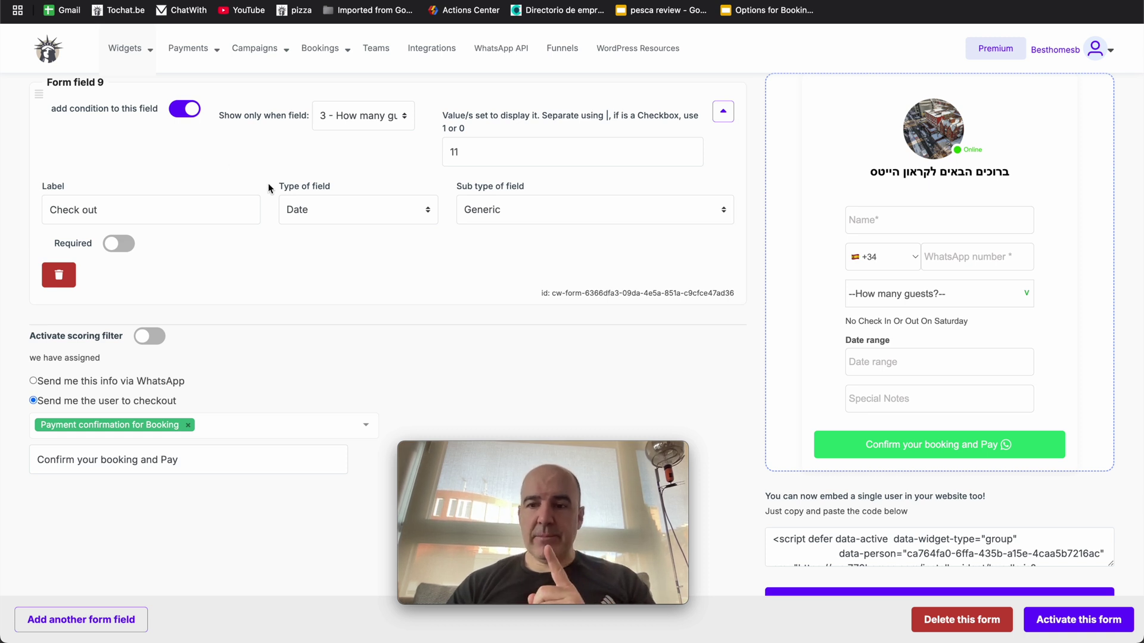
Step: Edit the Payment confirmation for Booking link, reviewing Dinamic Price and 25% to pay, and save
{"action": "mouse_move", "coordinate": [211, 69]}
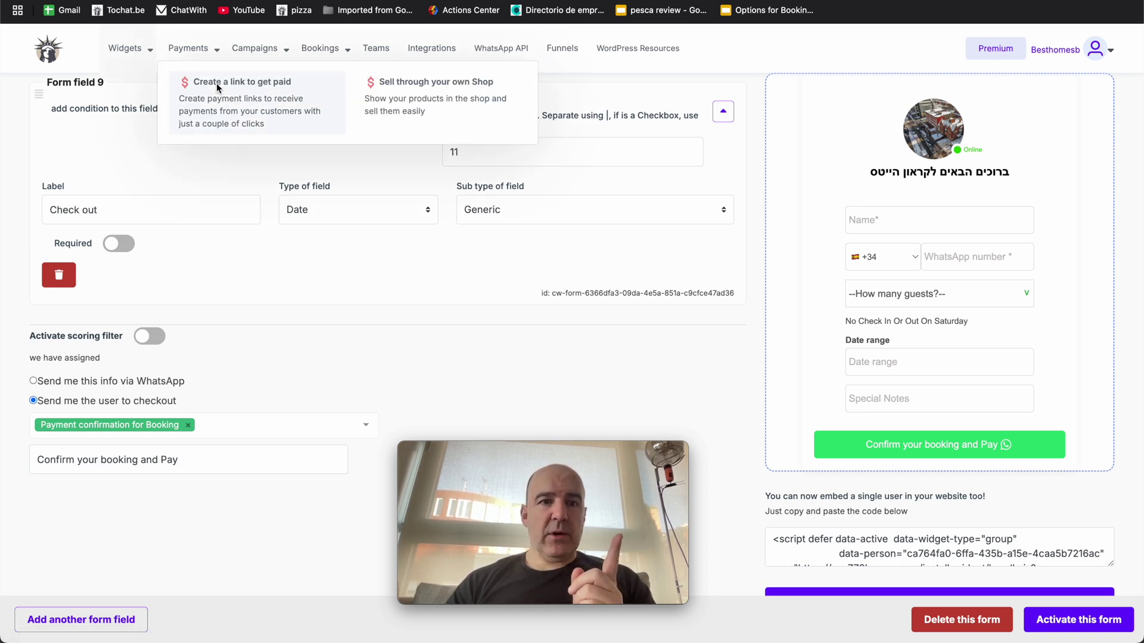
{"action": "left_click", "coordinate": [234, 110]}
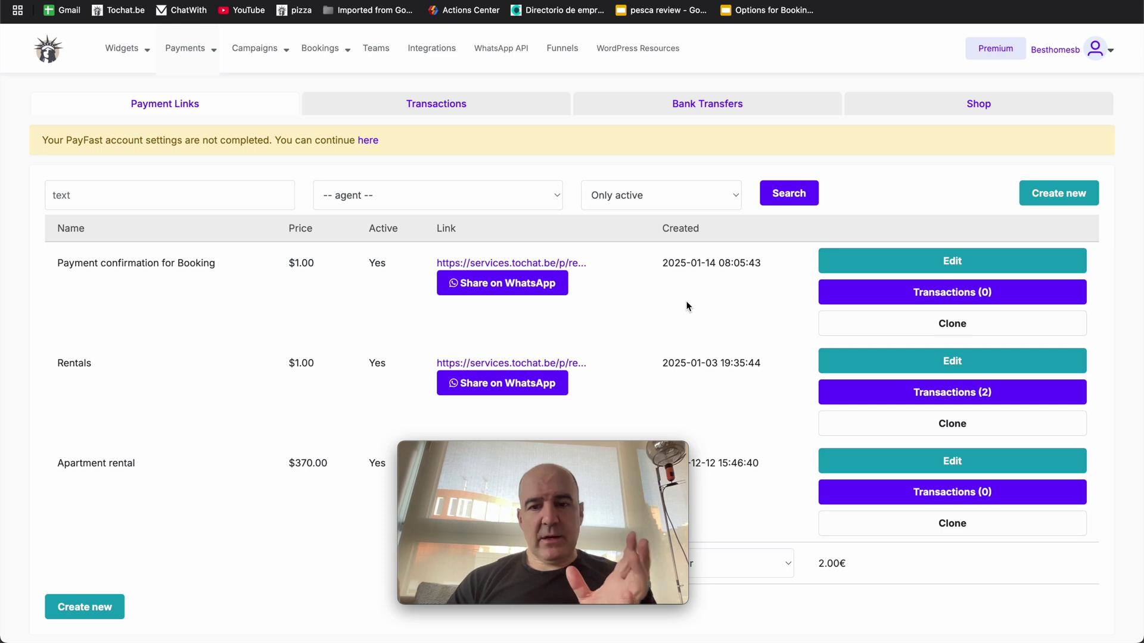
{"action": "left_click", "coordinate": [864, 264]}
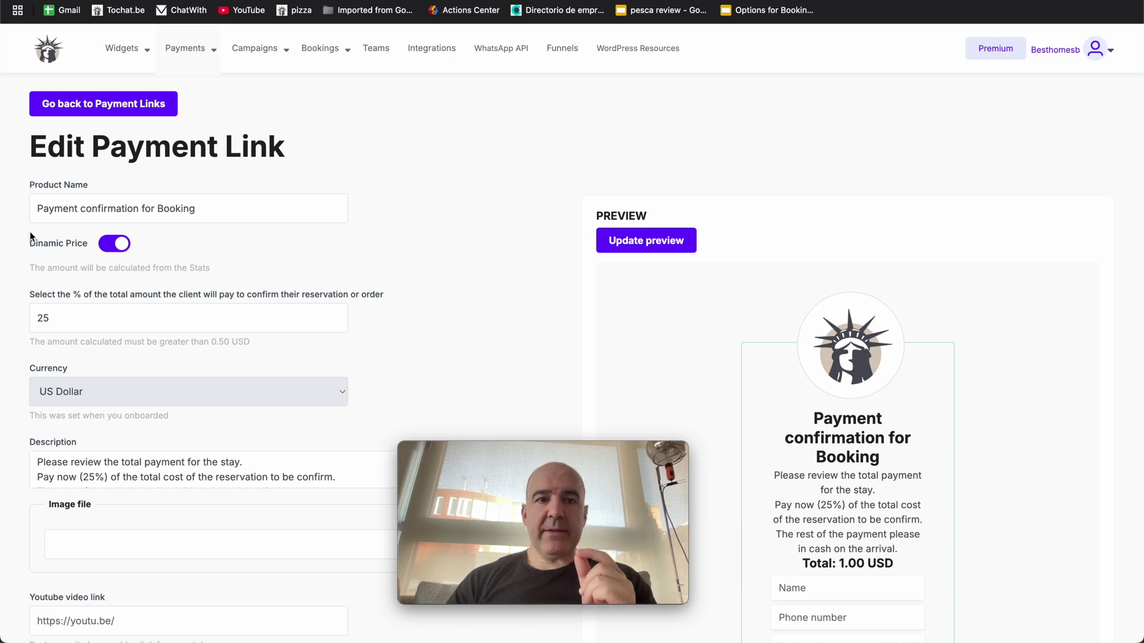
{"action": "left_click_drag", "start_coordinate": [23, 245], "coordinate": [87, 244]}
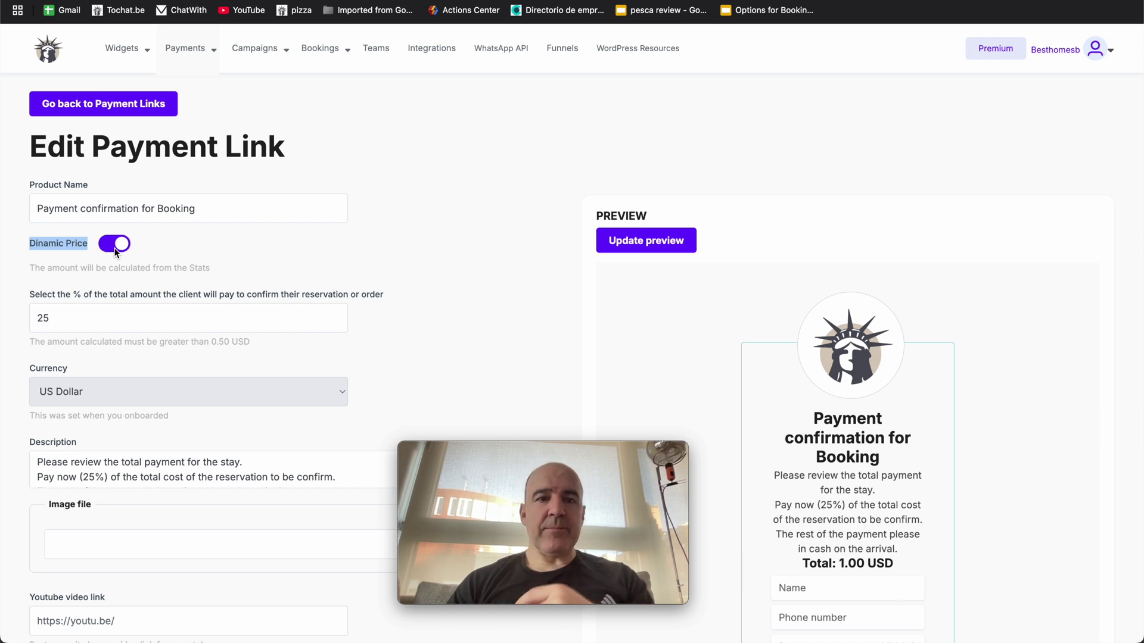
{"action": "left_click_drag", "start_coordinate": [37, 302], "coordinate": [391, 290]}
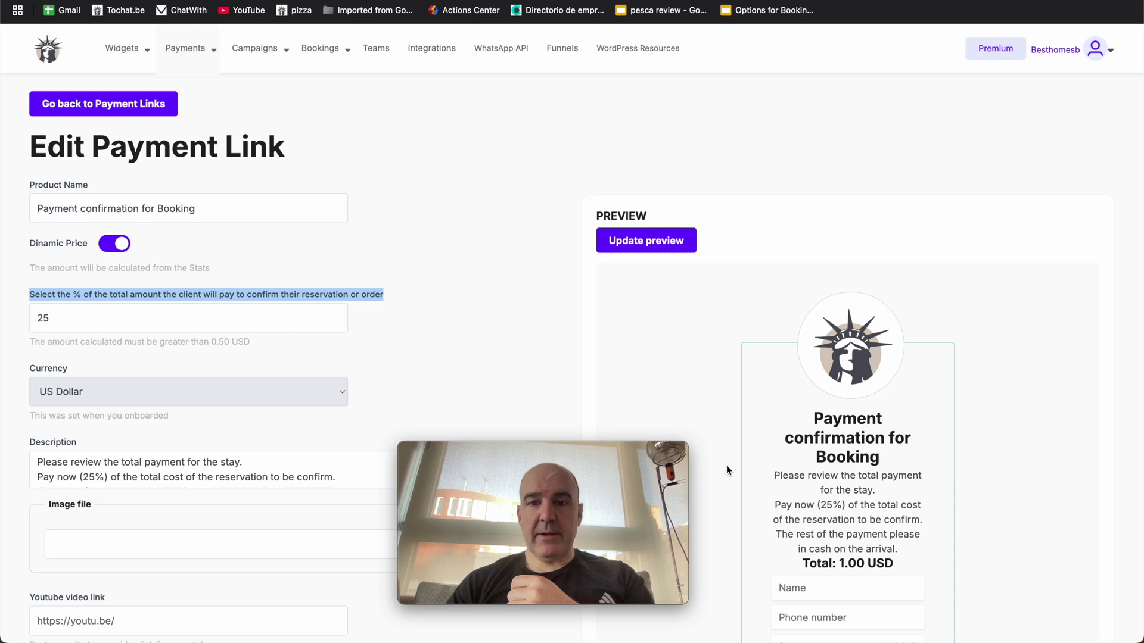
{"action": "scroll", "coordinate": [361, 305], "scroll_direction": "down", "scroll_amount": 5}
{"action": "scroll", "coordinate": [361, 305], "scroll_direction": "down", "scroll_amount": 13}
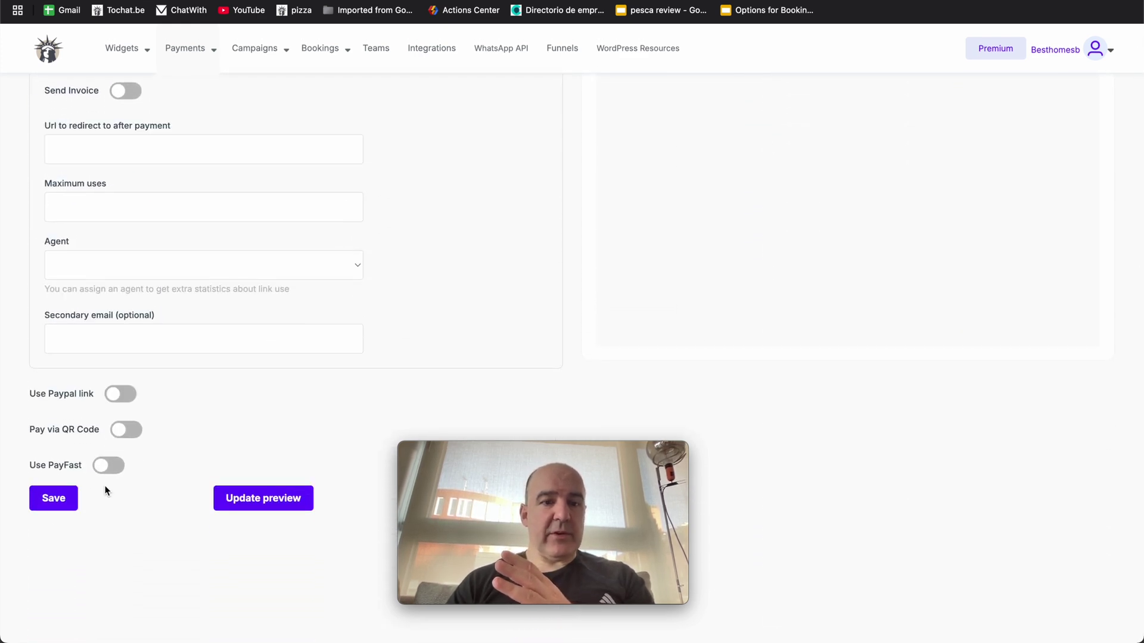
{"action": "left_click", "coordinate": [52, 499]}
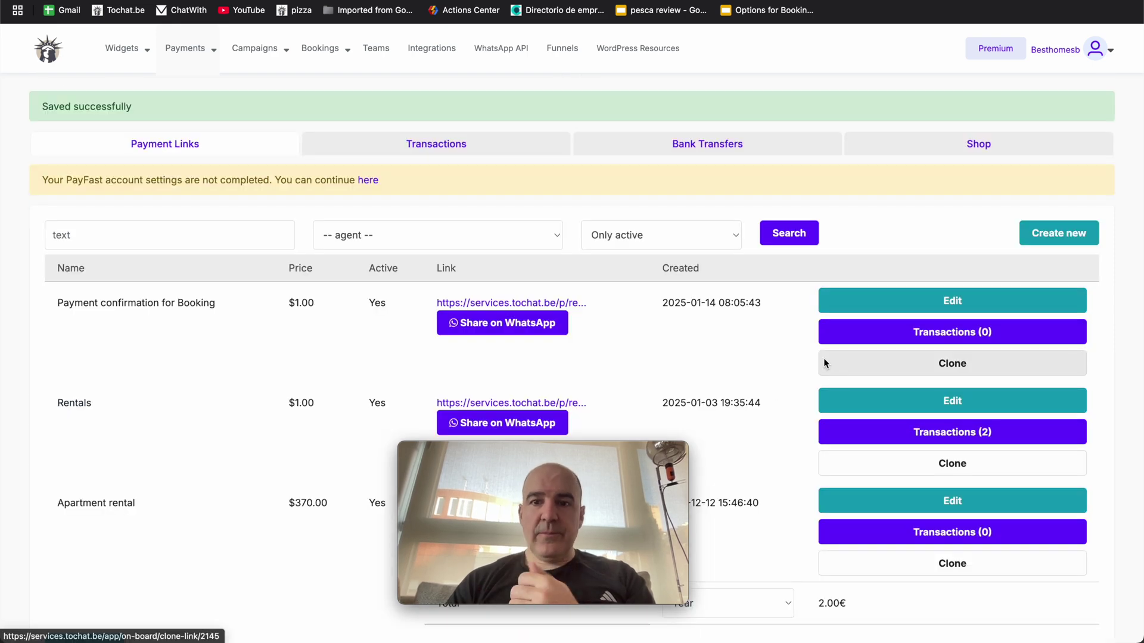
Step: Open the Booking Form (New) landing page from My widgets
{"action": "mouse_move", "coordinate": [125, 48]}
{"action": "left_click", "coordinate": [146, 93]}
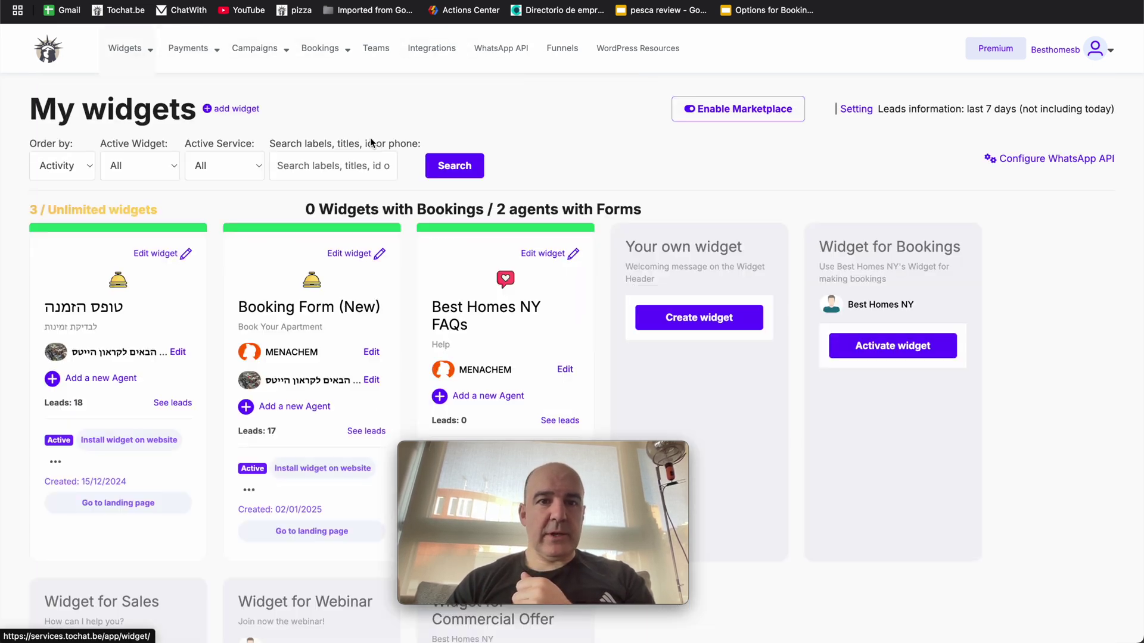
{"action": "scroll", "coordinate": [595, 267], "scroll_direction": "down", "scroll_amount": 3}
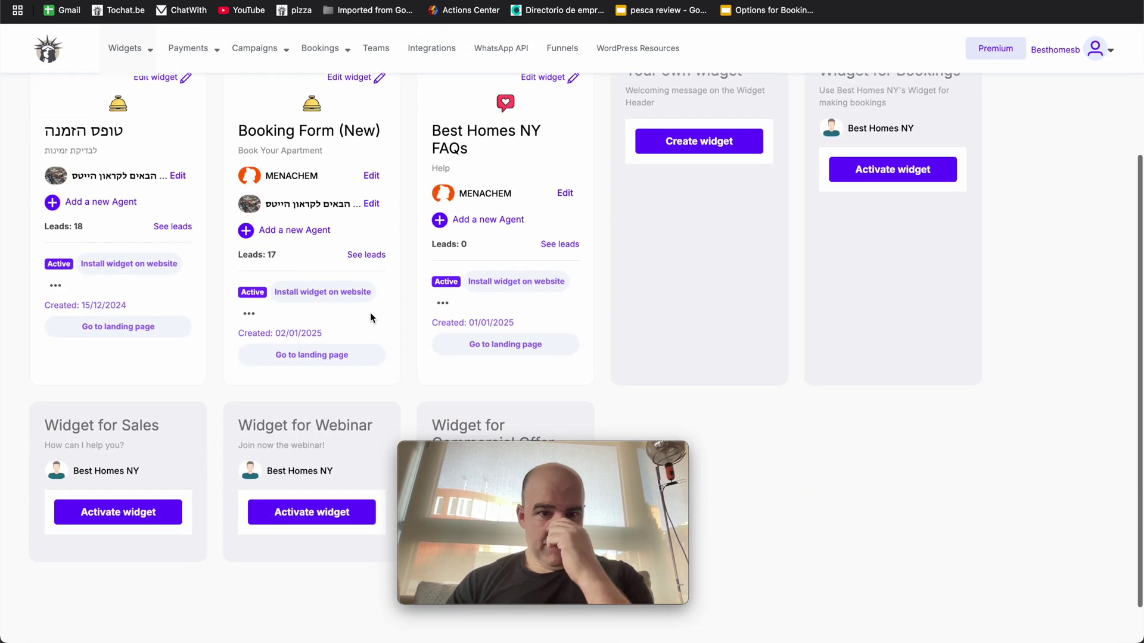
{"action": "left_click", "coordinate": [350, 353]}
{"action": "scroll", "coordinate": [533, 277], "scroll_direction": "down", "scroll_amount": 5}
Step: Enter the guest's name and WhatsApp number and choose 3 guests
{"action": "scroll", "coordinate": [597, 266], "scroll_direction": "down", "scroll_amount": 3}
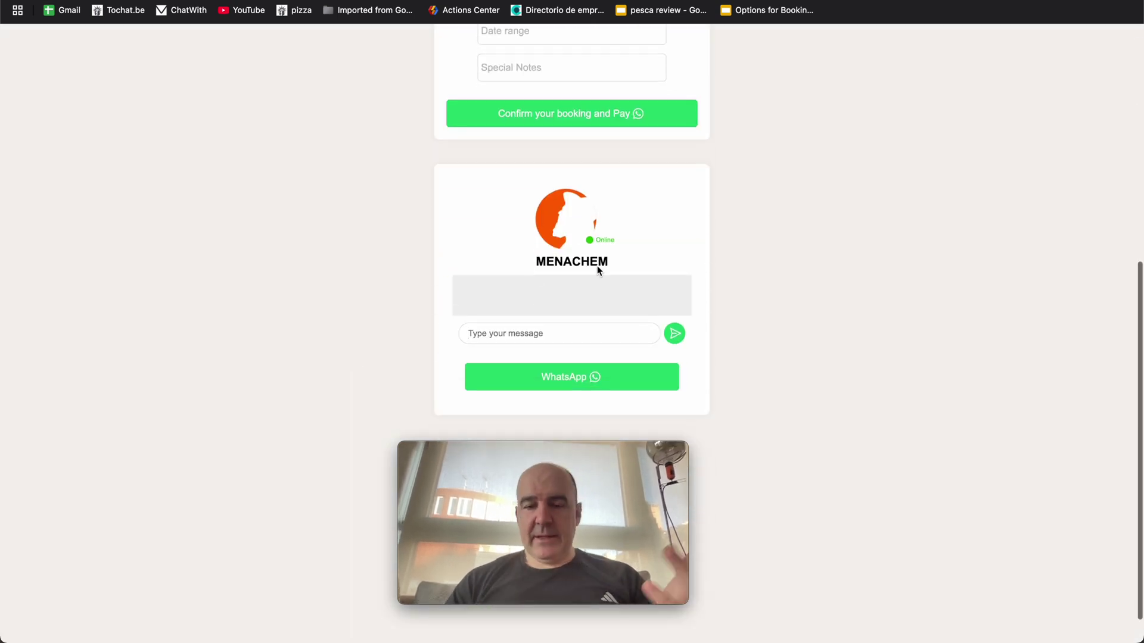
{"action": "scroll", "coordinate": [597, 266], "scroll_direction": "up", "scroll_amount": 6}
{"action": "left_click", "coordinate": [528, 231]}
{"action": "type", "text": "cesar"}
{"action": "left_click_drag", "start_coordinate": [588, 455], "coordinate": [967, 441]}
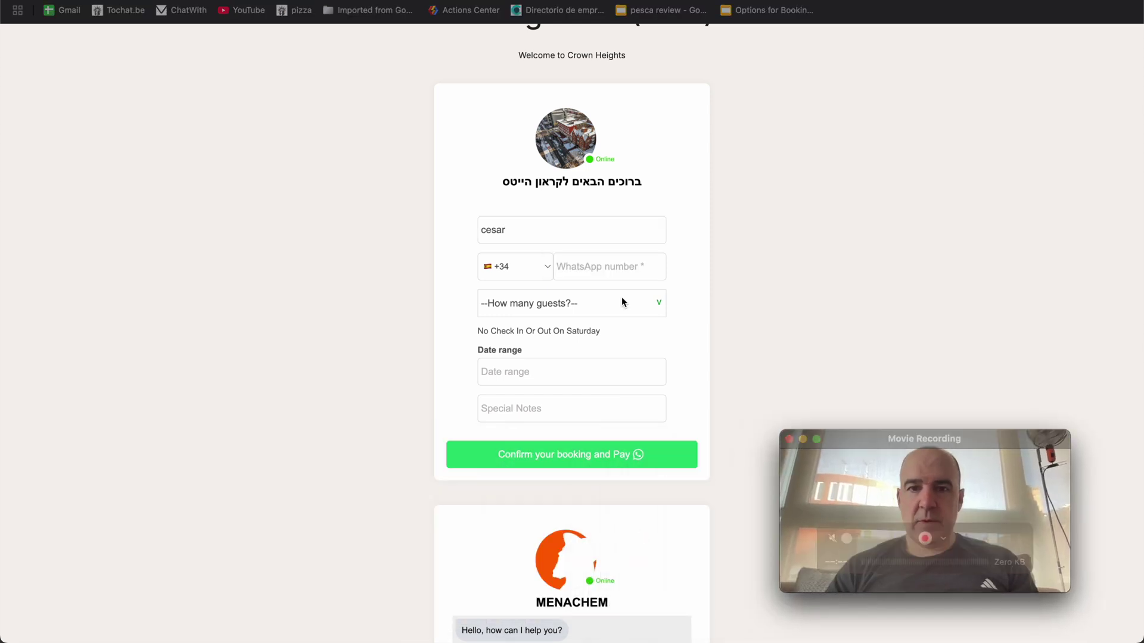
{"action": "left_click", "coordinate": [596, 266]}
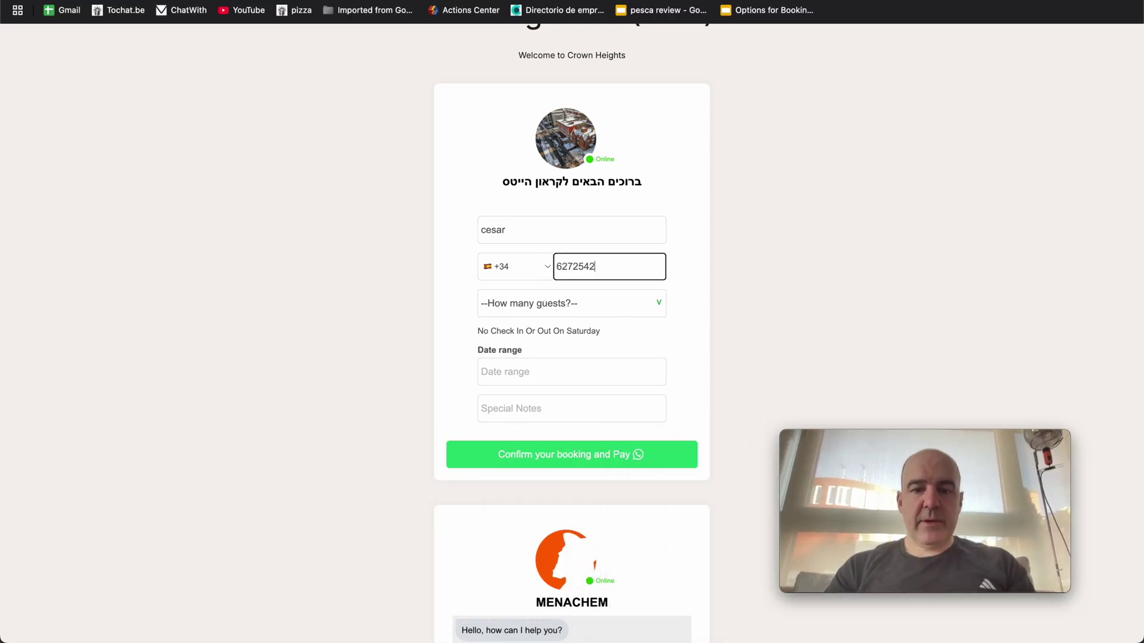
{"action": "left_click", "coordinate": [559, 301]}
{"action": "left_click", "coordinate": [573, 349]}
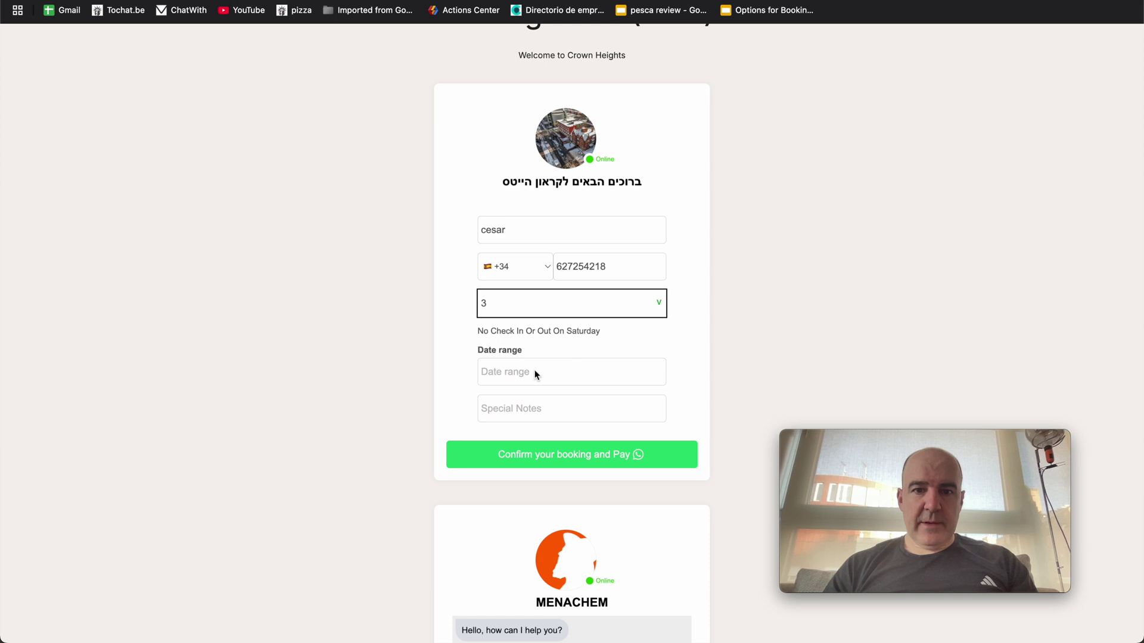
Step: Set the stay to 25–27 February and choose Fun House
{"action": "left_click", "coordinate": [535, 372]}
{"action": "scroll", "coordinate": [576, 507], "scroll_direction": "down", "scroll_amount": 1}
{"action": "left_click", "coordinate": [656, 381]}
{"action": "left_click", "coordinate": [544, 516]}
{"action": "left_click", "coordinate": [593, 516]}
{"action": "left_click", "coordinate": [529, 390]}
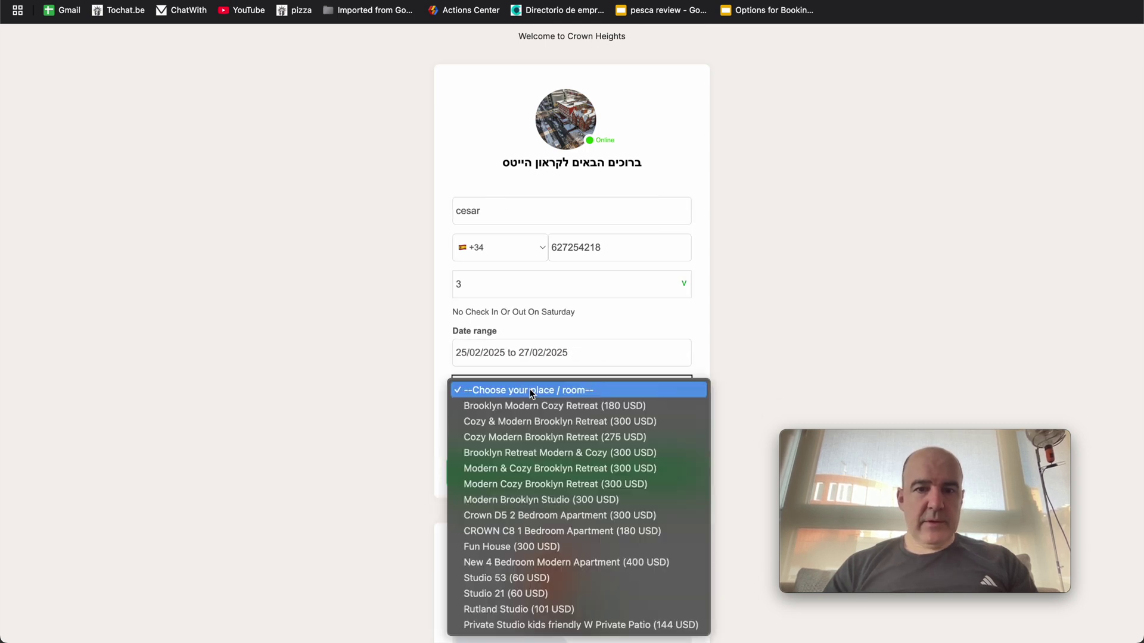
{"action": "left_click", "coordinate": [583, 549]}
{"action": "left_click", "coordinate": [498, 350]}
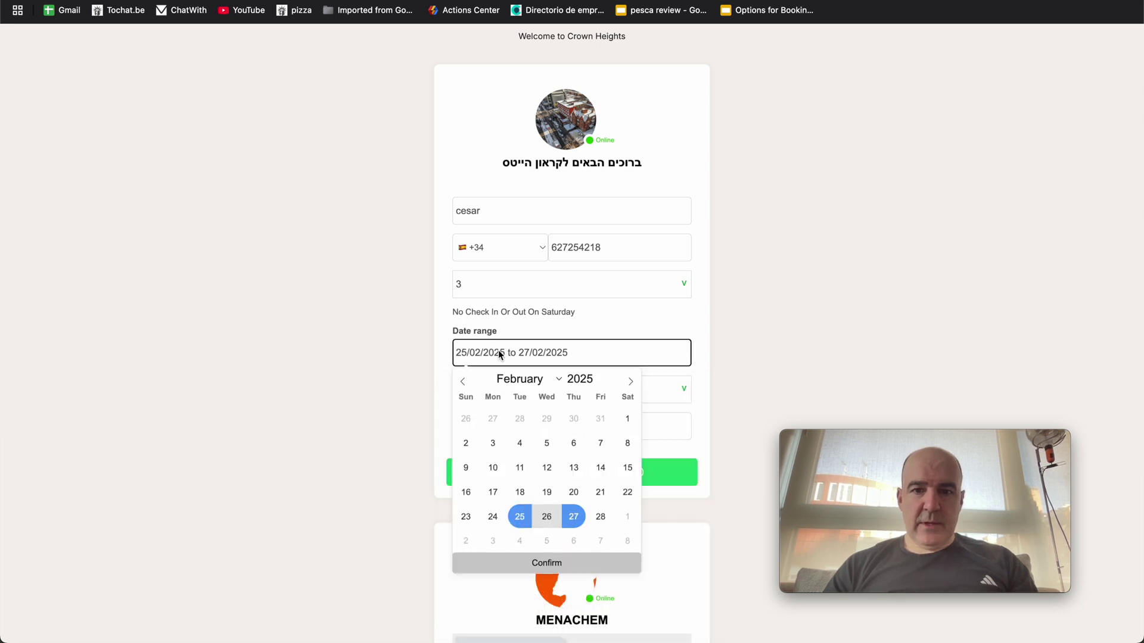
{"action": "left_click", "coordinate": [364, 463]}
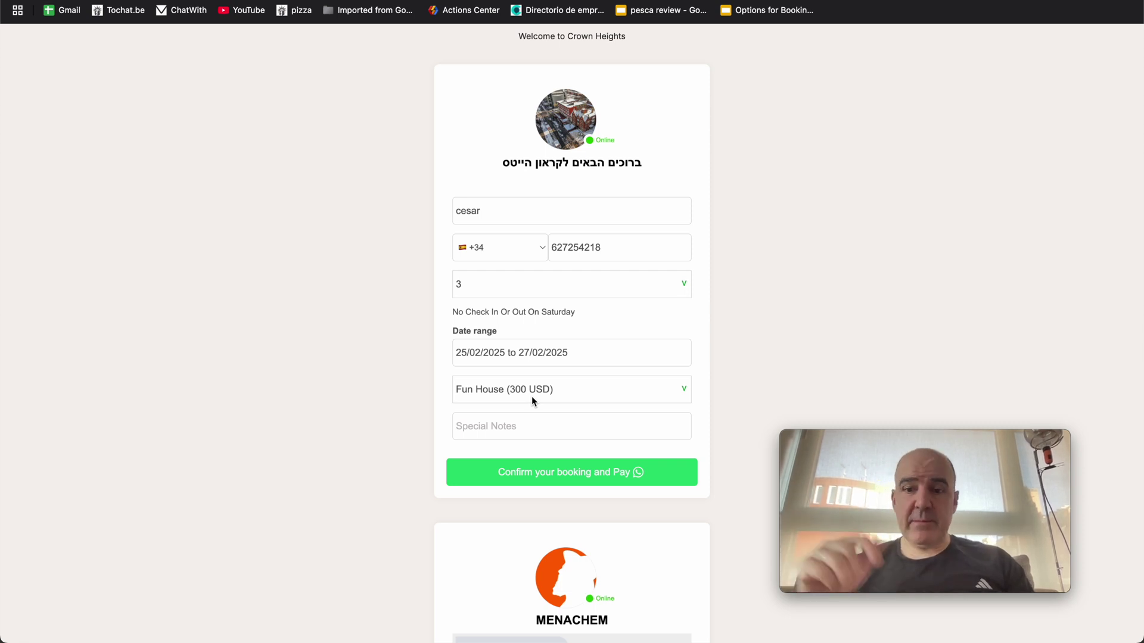
Step: Add the note 'No notes' and submit the booking for payment
{"action": "left_click", "coordinate": [518, 426]}
{"action": "type", "text": "No notes"}
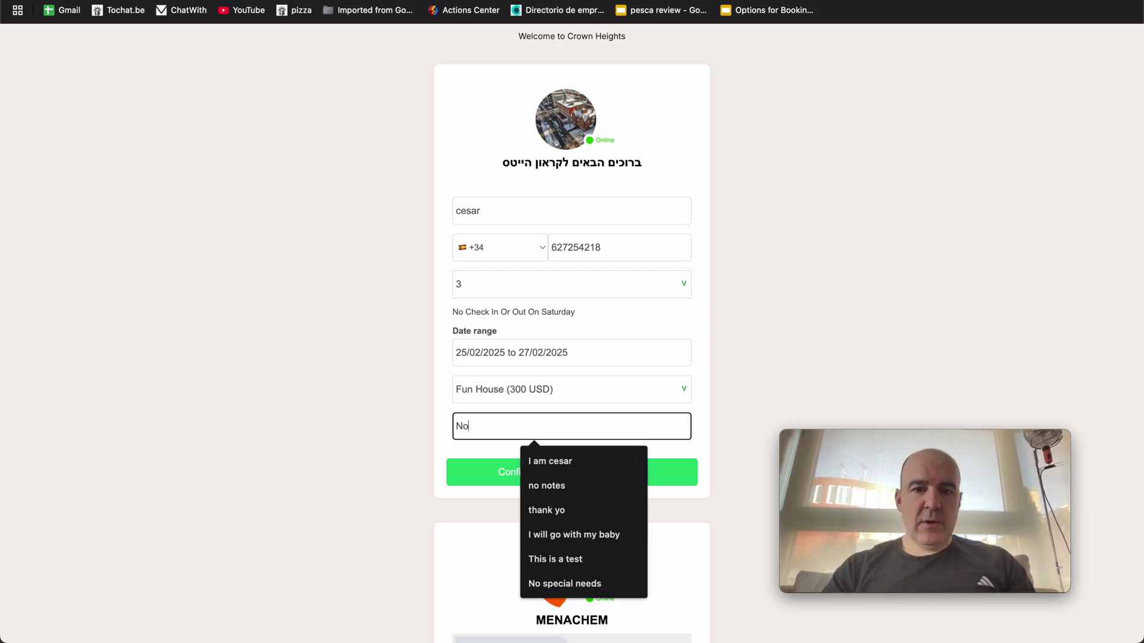
{"action": "left_click", "coordinate": [294, 451]}
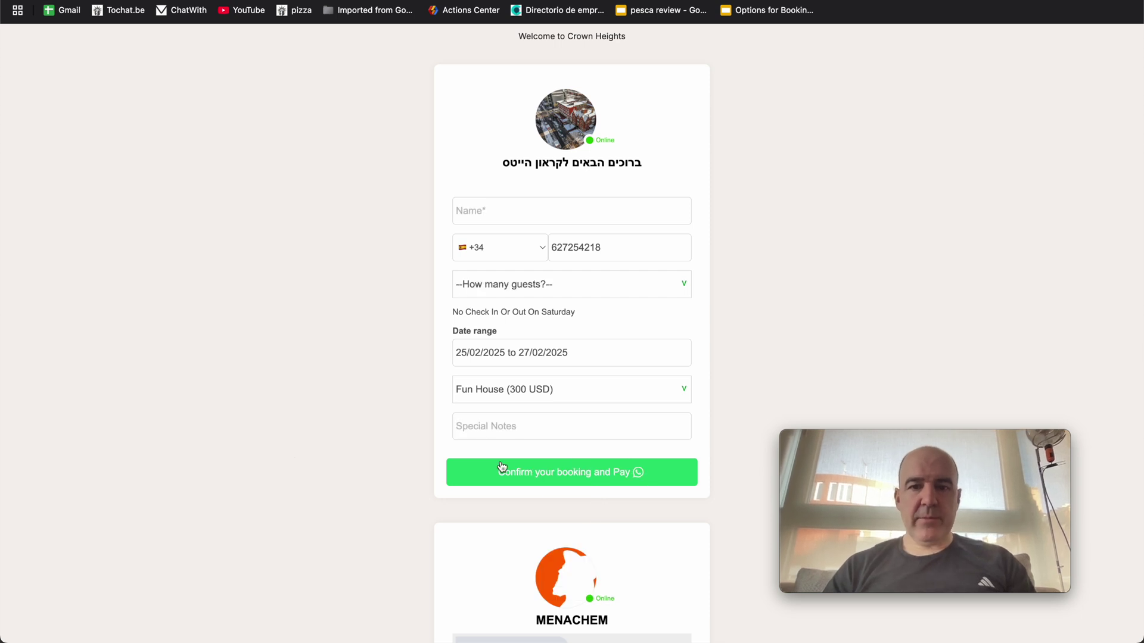
{"action": "left_click", "coordinate": [502, 467]}
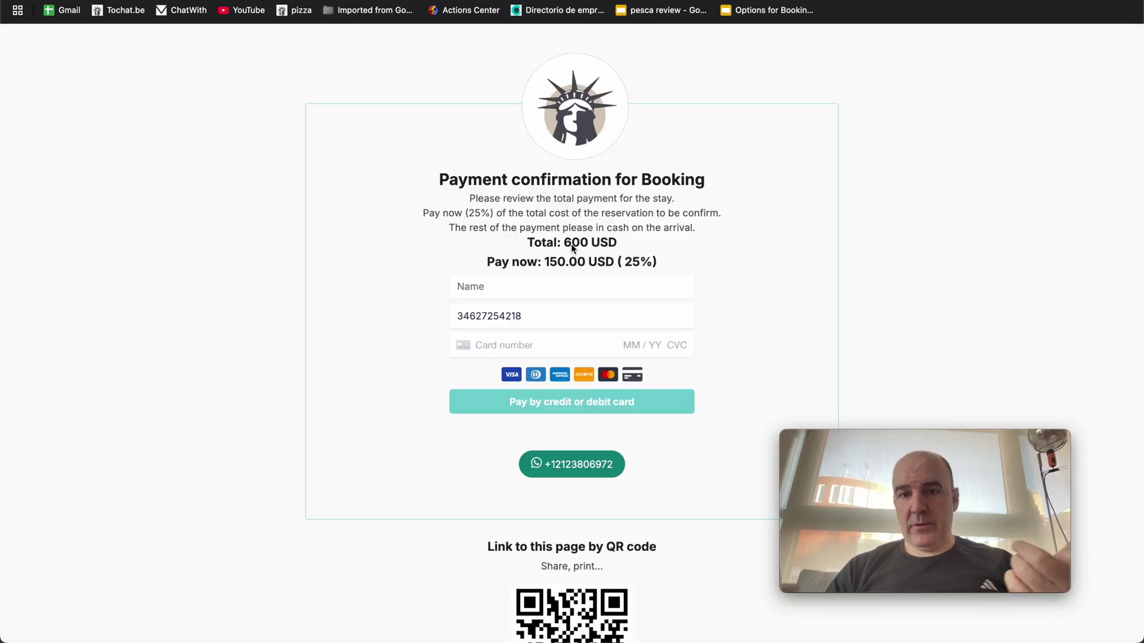
Step: Highlight the Pay now line (150 USD of 600 USD), then return to the dashboard tab
{"action": "triple_click", "coordinate": [556, 266]}
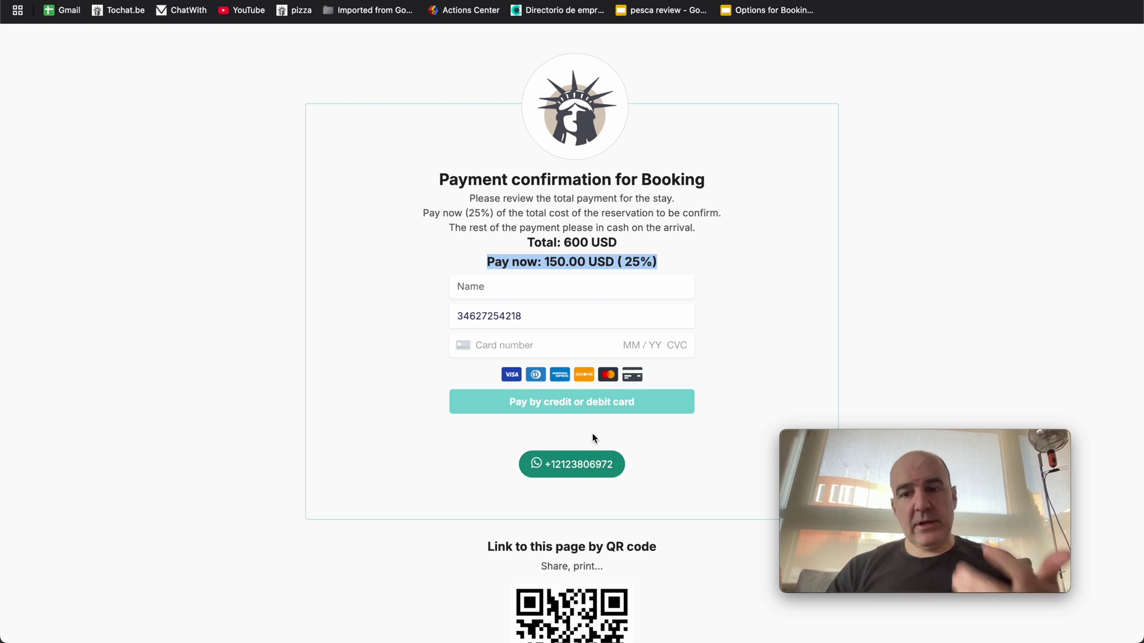
{"action": "left_click", "coordinate": [198, 227]}
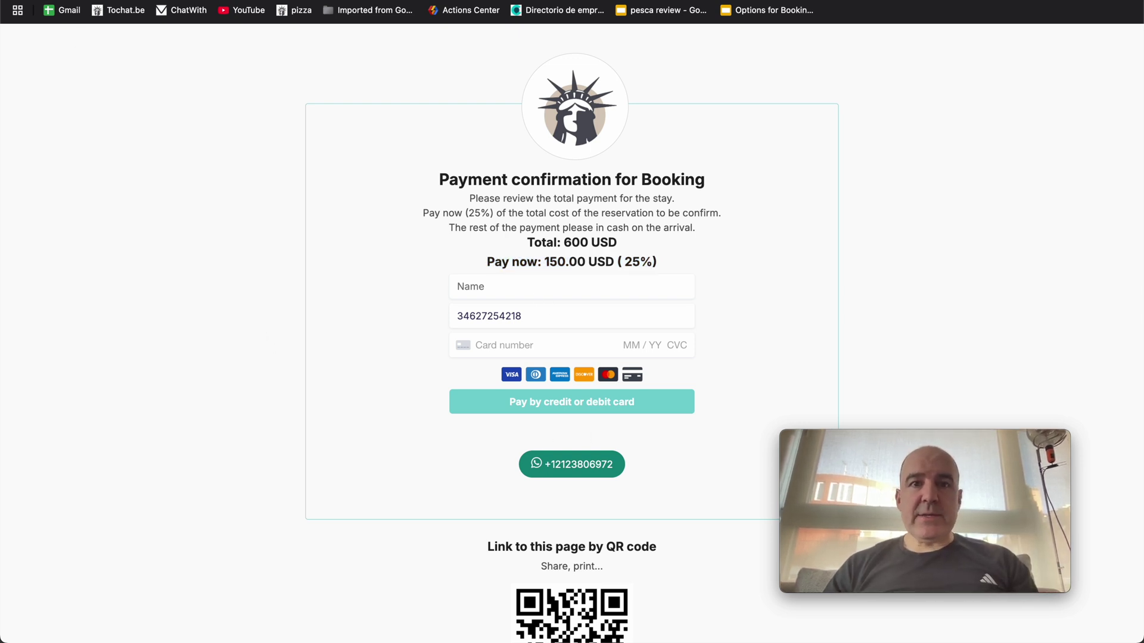
{"action": "key", "text": "super+w"}
Step: Open See leads for the Booking Form (New) widget from My widgets
{"action": "mouse_move", "coordinate": [127, 50]}
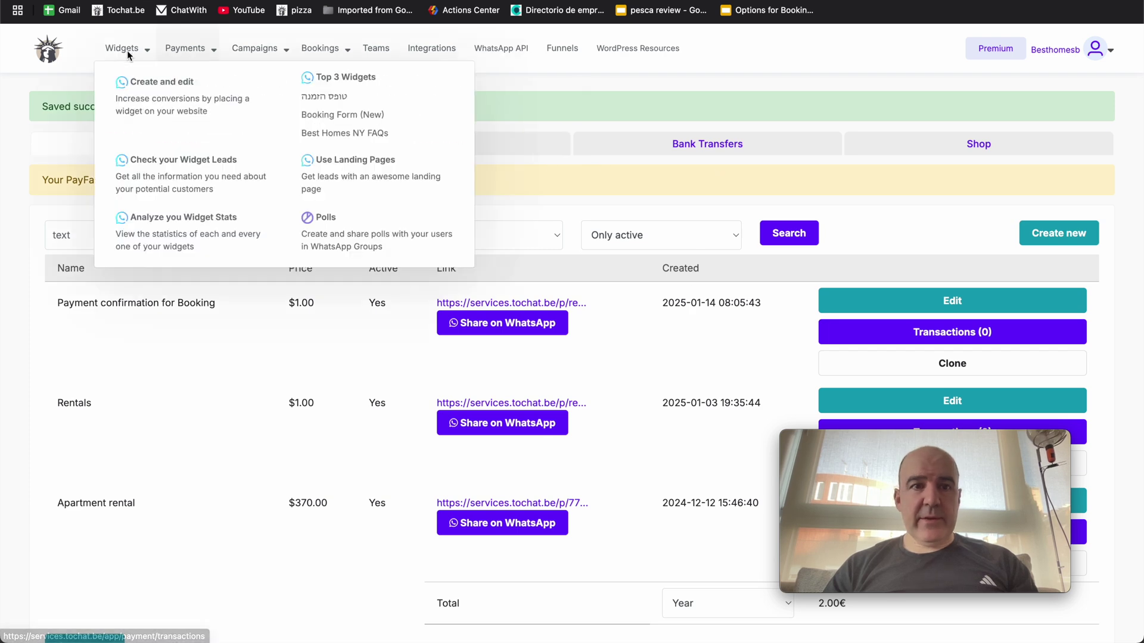
{"action": "left_click", "coordinate": [149, 89]}
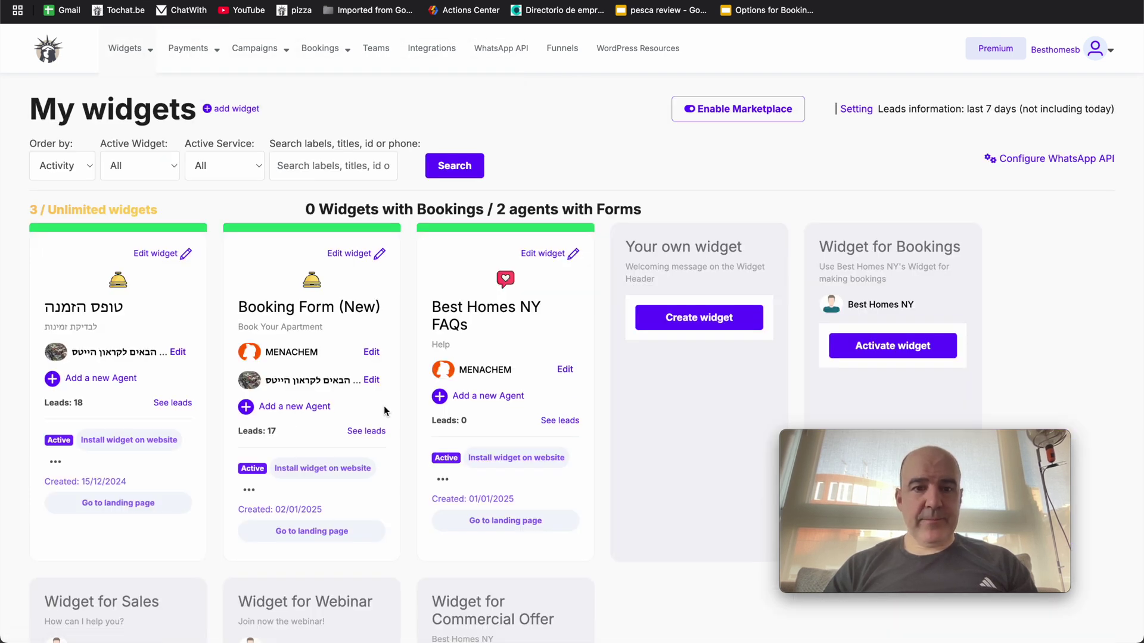
{"action": "left_click", "coordinate": [372, 431]}
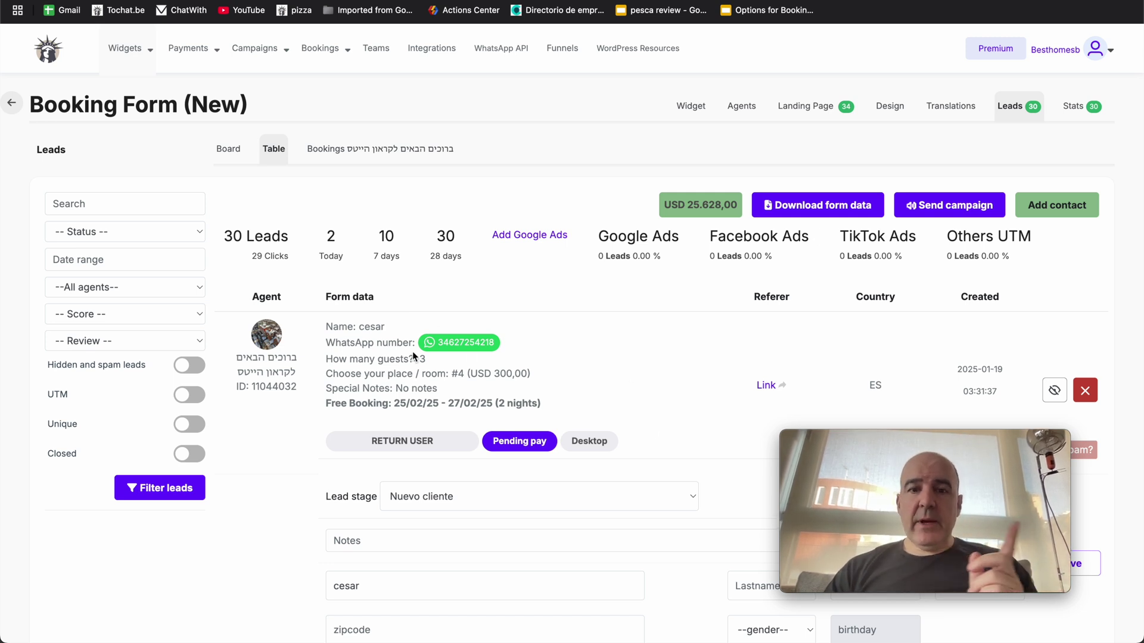
Step: Highlight the new lead's booking details and the USD 25.628,00 revenue total
{"action": "left_click_drag", "start_coordinate": [323, 327], "coordinate": [608, 391]}
{"action": "left_click", "coordinate": [610, 396]}
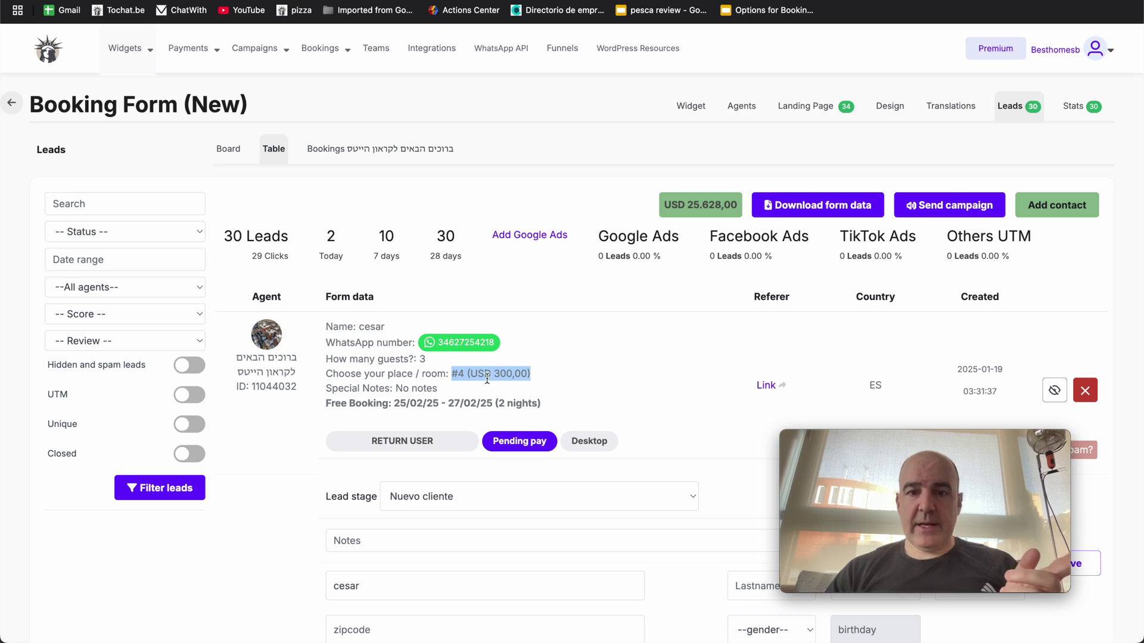
{"action": "scroll", "coordinate": [549, 398], "scroll_direction": "down", "scroll_amount": 5}
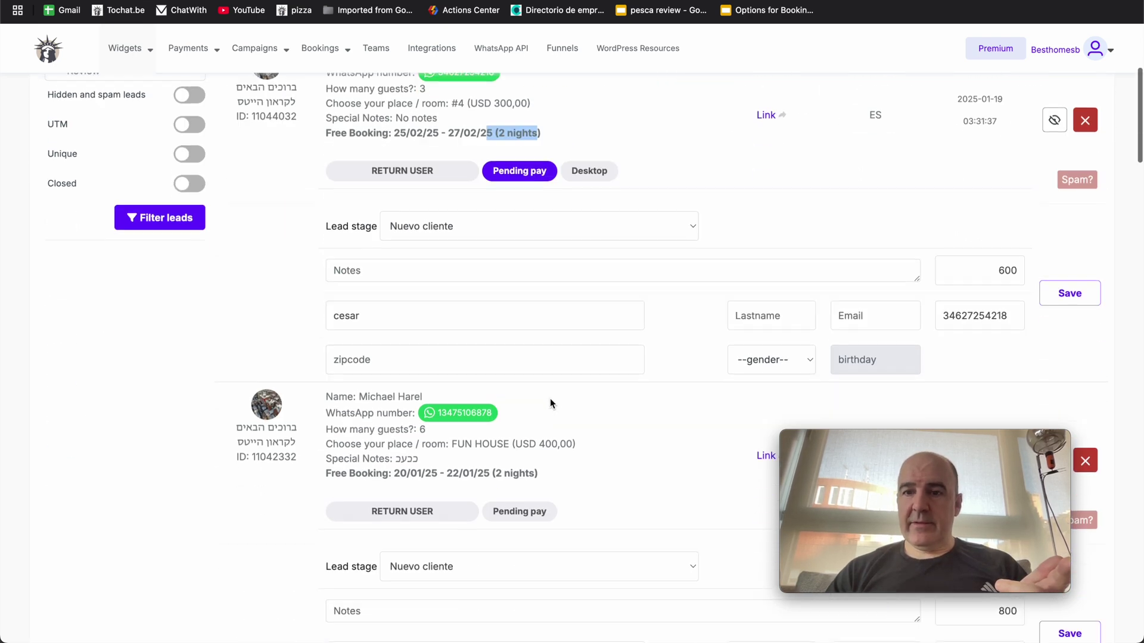
{"action": "scroll", "coordinate": [723, 255], "scroll_direction": "up", "scroll_amount": 5}
{"action": "left_click_drag", "start_coordinate": [666, 209], "coordinate": [730, 204]}
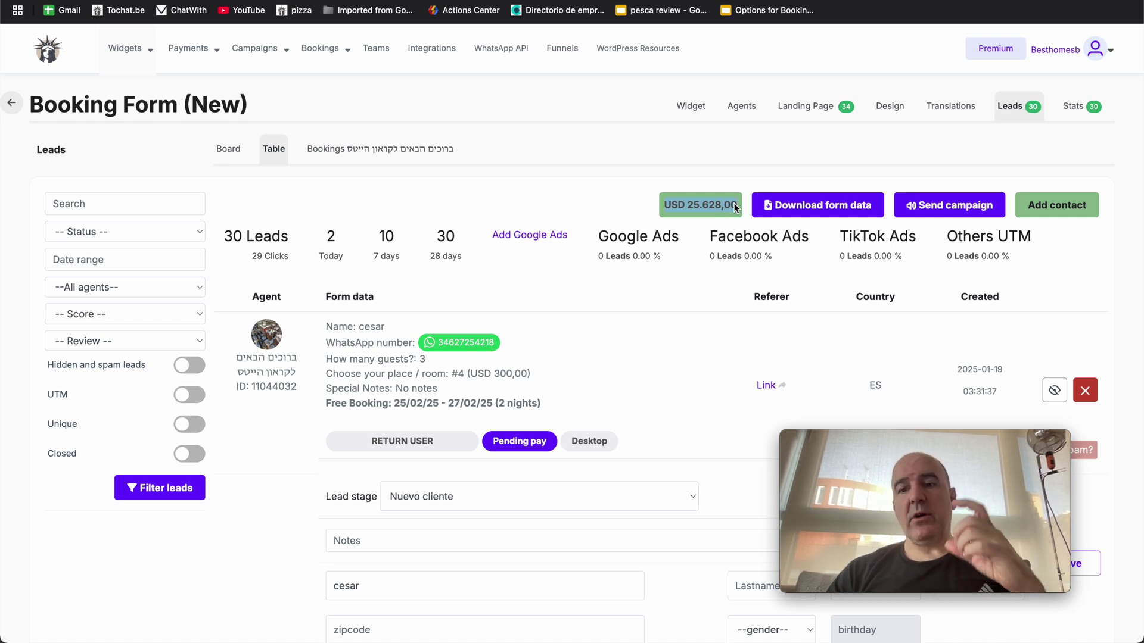
{"action": "left_click", "coordinate": [688, 324]}
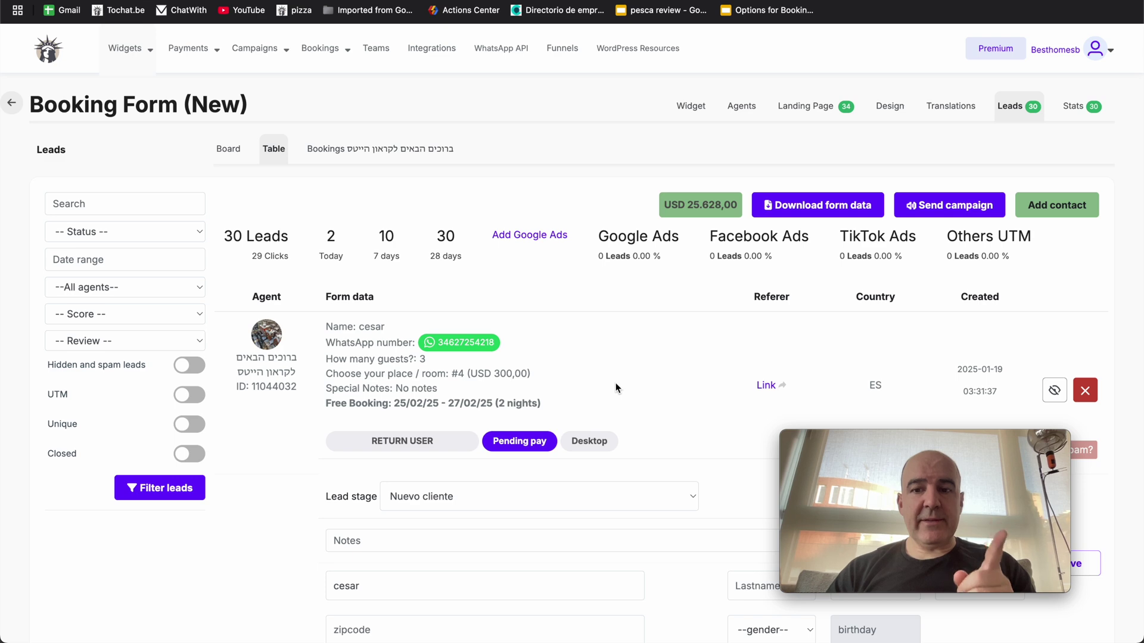
Step: Page through the leads table to page 2, then page 3
{"action": "scroll", "coordinate": [589, 370], "scroll_direction": "down", "scroll_amount": 6}
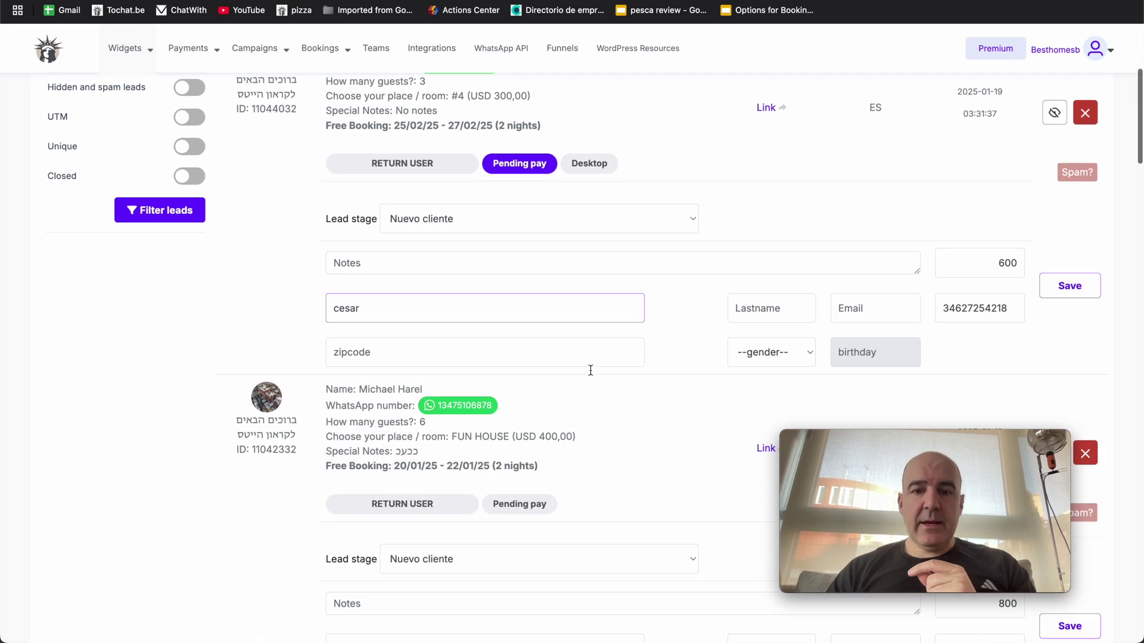
{"action": "scroll", "coordinate": [565, 443], "scroll_direction": "down", "scroll_amount": 13}
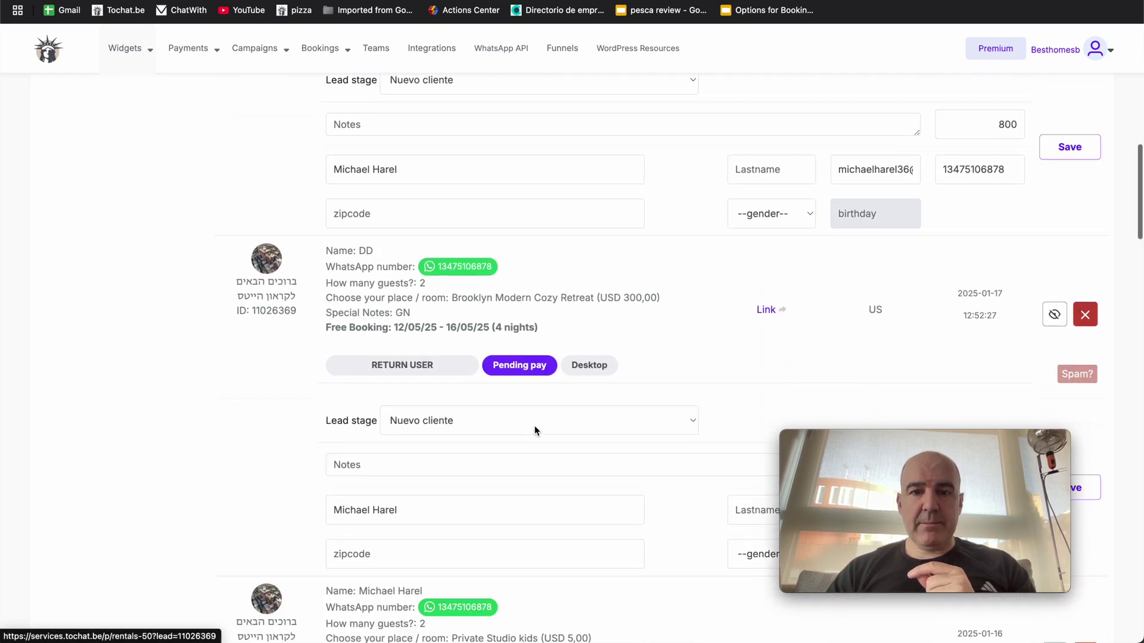
{"action": "scroll", "coordinate": [517, 398], "scroll_direction": "down", "scroll_amount": 20}
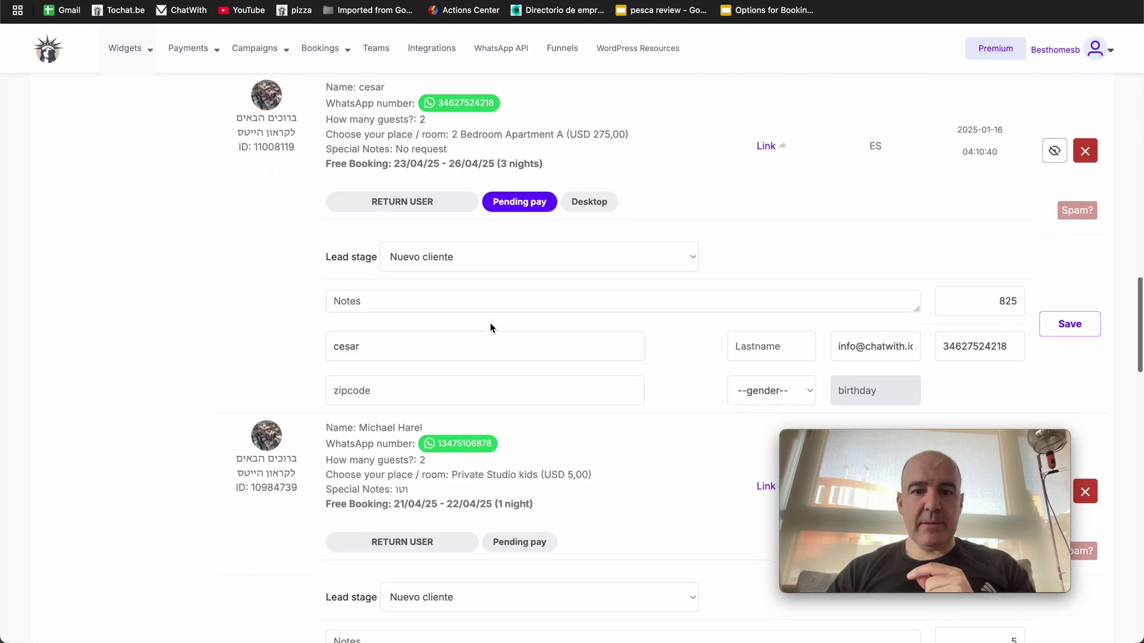
{"action": "scroll", "coordinate": [490, 323], "scroll_direction": "down", "scroll_amount": 20}
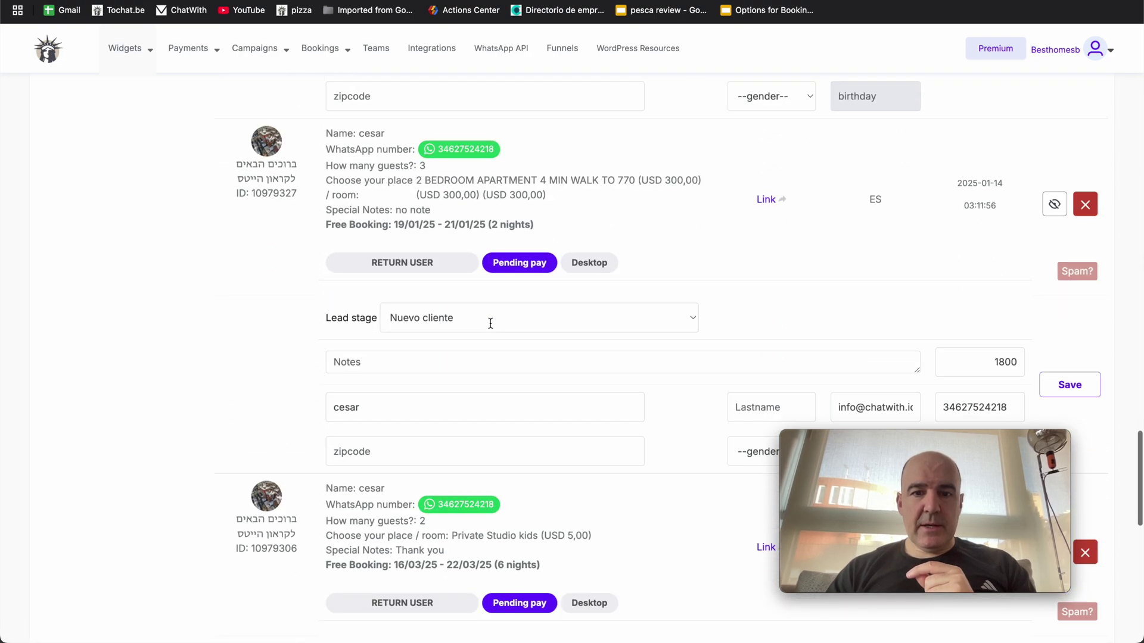
{"action": "scroll", "coordinate": [489, 323], "scroll_direction": "down", "scroll_amount": 3}
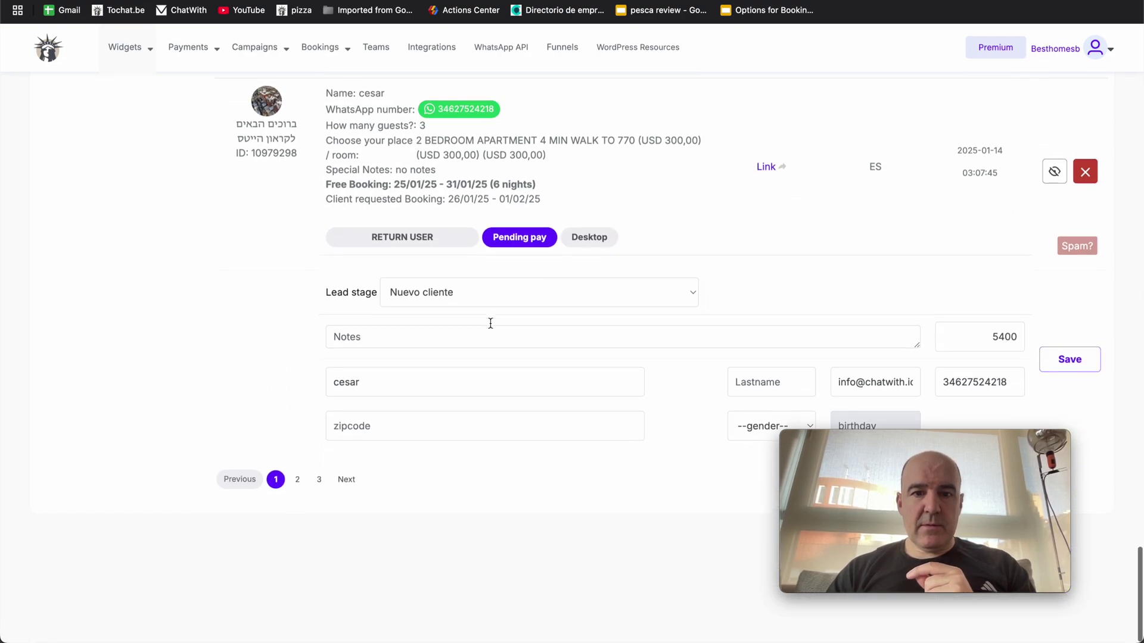
{"action": "left_click", "coordinate": [307, 476]}
{"action": "scroll", "coordinate": [456, 429], "scroll_direction": "down", "scroll_amount": 13}
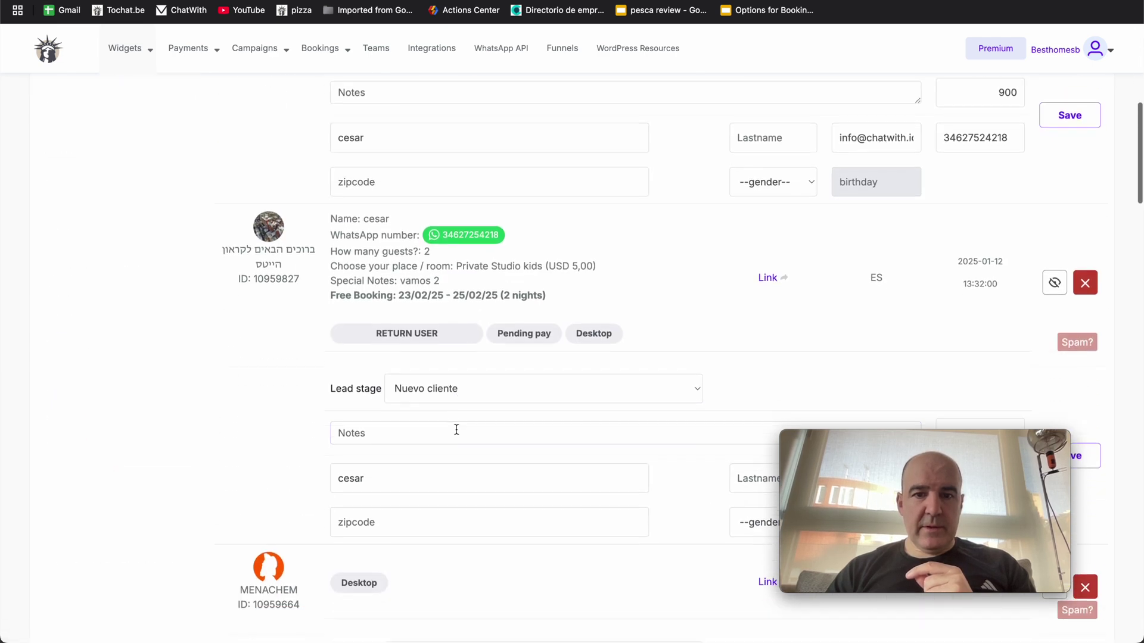
{"action": "scroll", "coordinate": [456, 429], "scroll_direction": "down", "scroll_amount": 15}
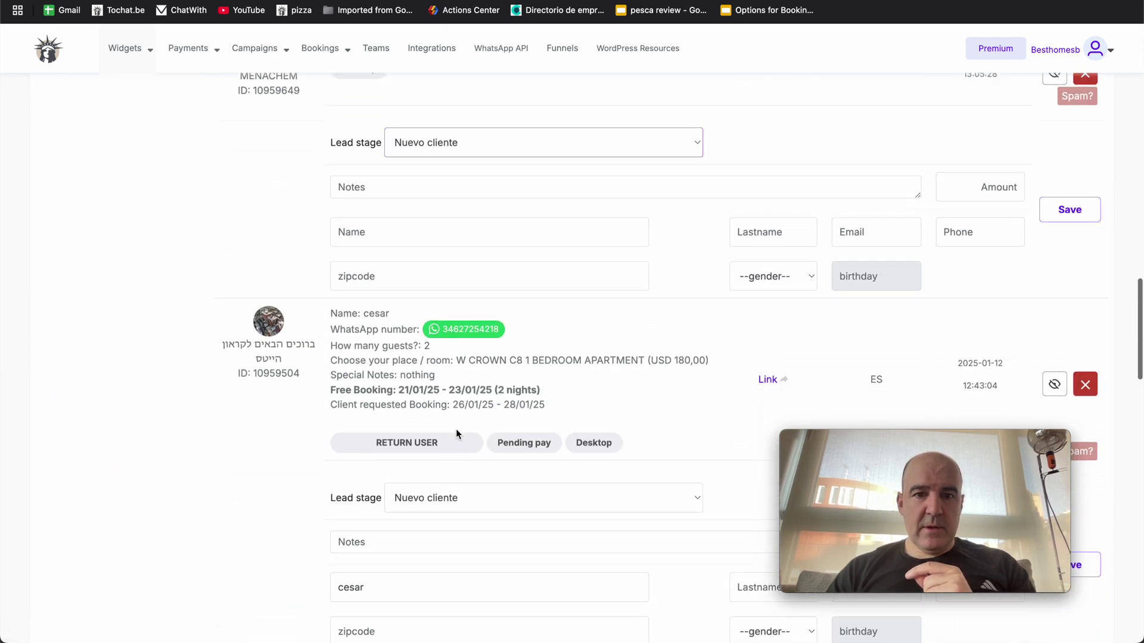
{"action": "scroll", "coordinate": [456, 434], "scroll_direction": "down", "scroll_amount": 15}
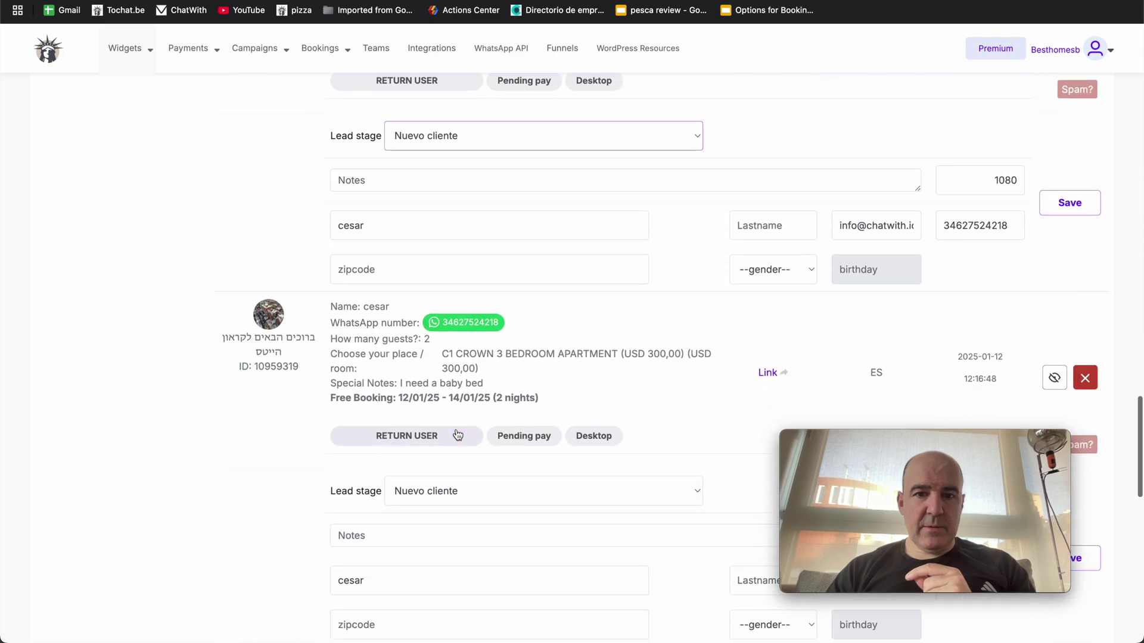
{"action": "scroll", "coordinate": [456, 429], "scroll_direction": "down", "scroll_amount": 10}
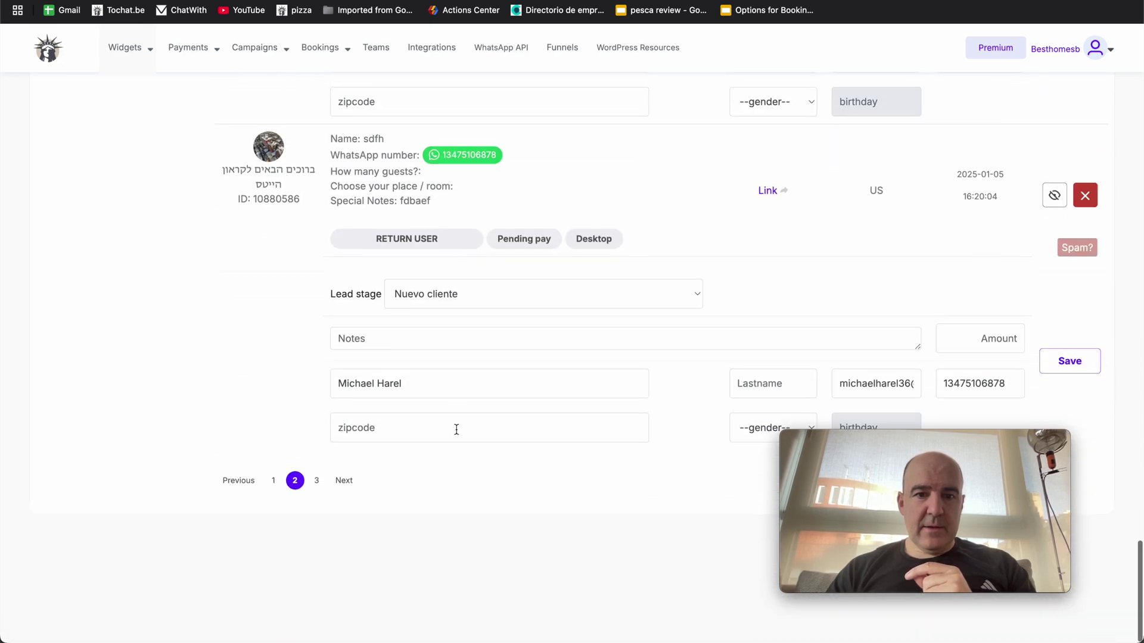
{"action": "left_click", "coordinate": [315, 480]}
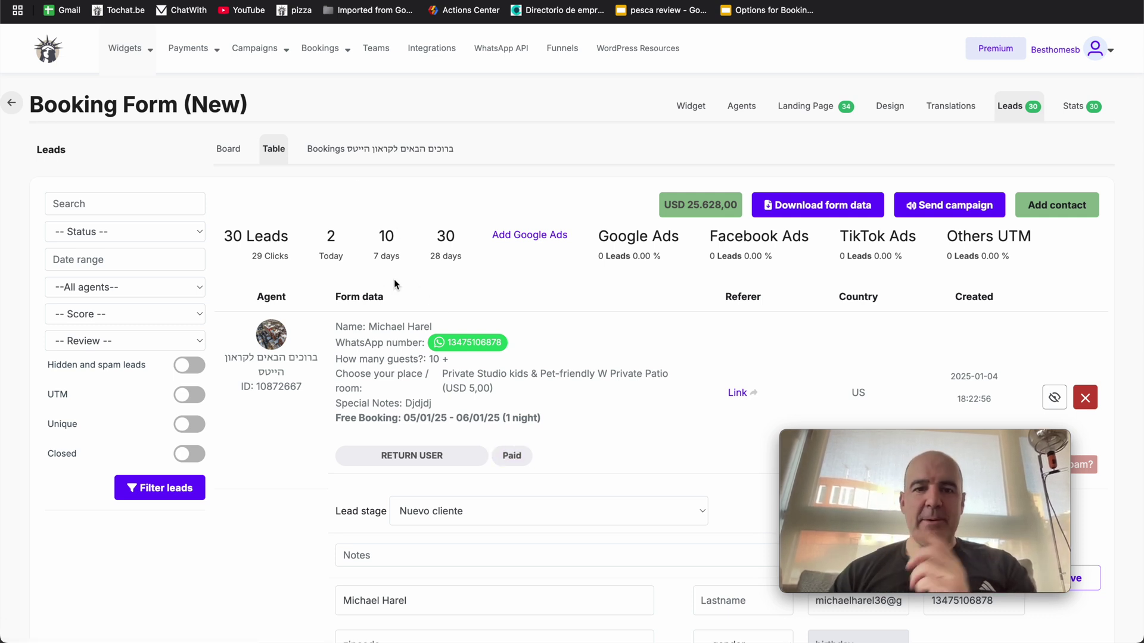
Step: Switch to the Bookings calendar and scroll through the January 2025 reservations
{"action": "left_click", "coordinate": [349, 150]}
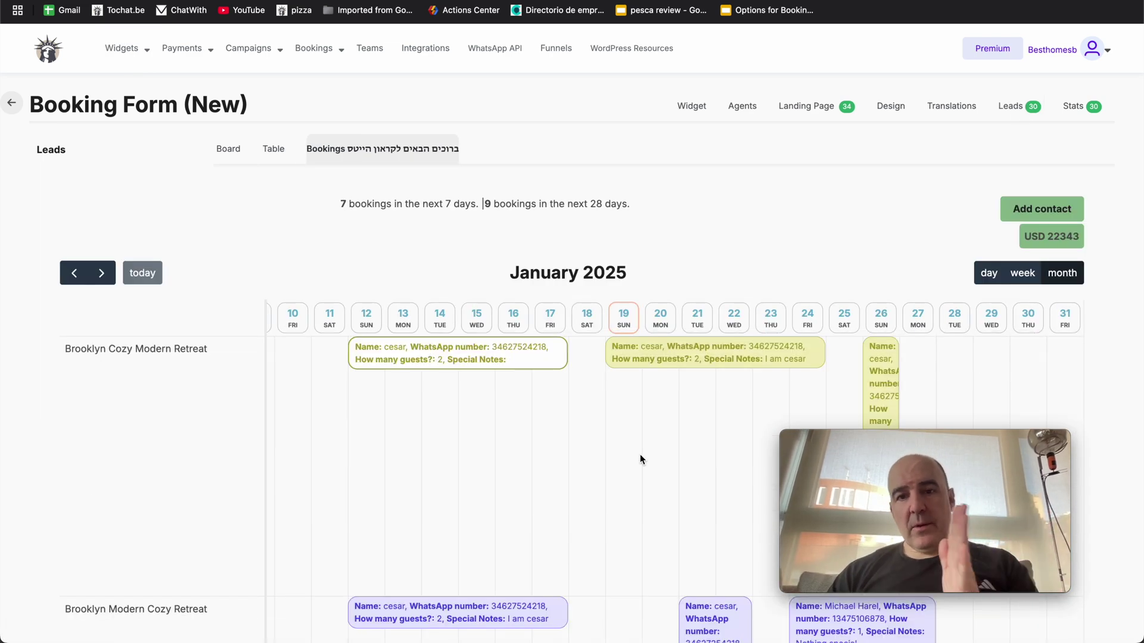
{"action": "scroll", "coordinate": [700, 428], "scroll_direction": "down", "scroll_amount": 5}
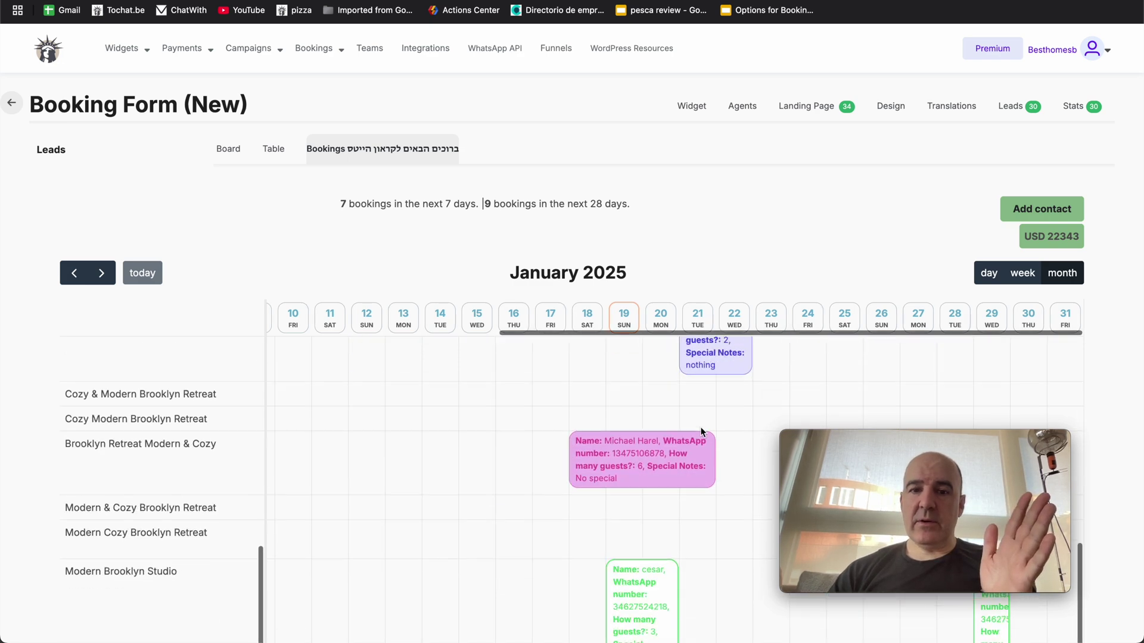
{"action": "scroll", "coordinate": [700, 430], "scroll_direction": "down", "scroll_amount": 3}
{"action": "scroll", "coordinate": [700, 430], "scroll_direction": "down", "scroll_amount": 1}
{"action": "scroll", "coordinate": [700, 432], "scroll_direction": "down", "scroll_amount": 8}
{"action": "scroll", "coordinate": [699, 426], "scroll_direction": "up", "scroll_amount": 10}
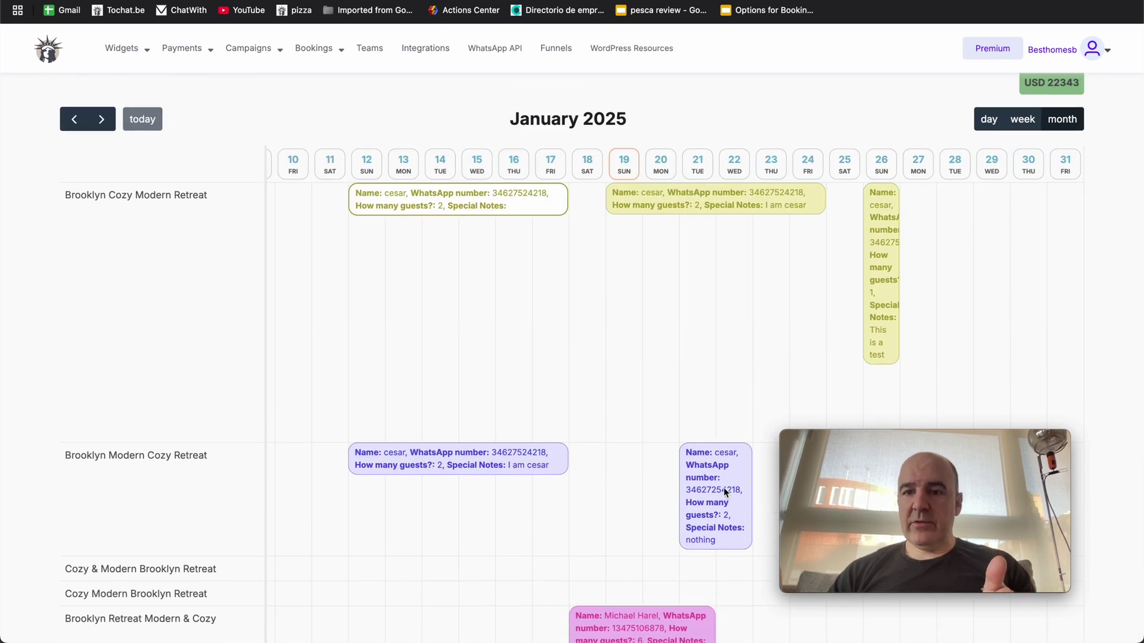
{"action": "scroll", "coordinate": [687, 248], "scroll_direction": "up", "scroll_amount": 2}
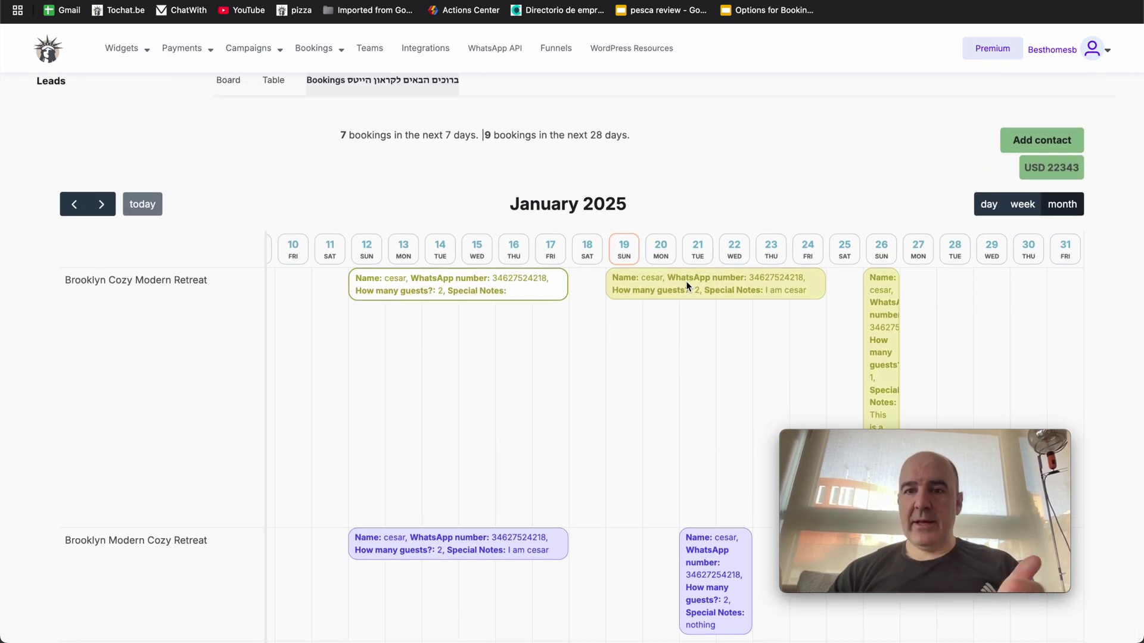
Step: View the 19–25 January booking's details, then close them
{"action": "left_click", "coordinate": [687, 286]}
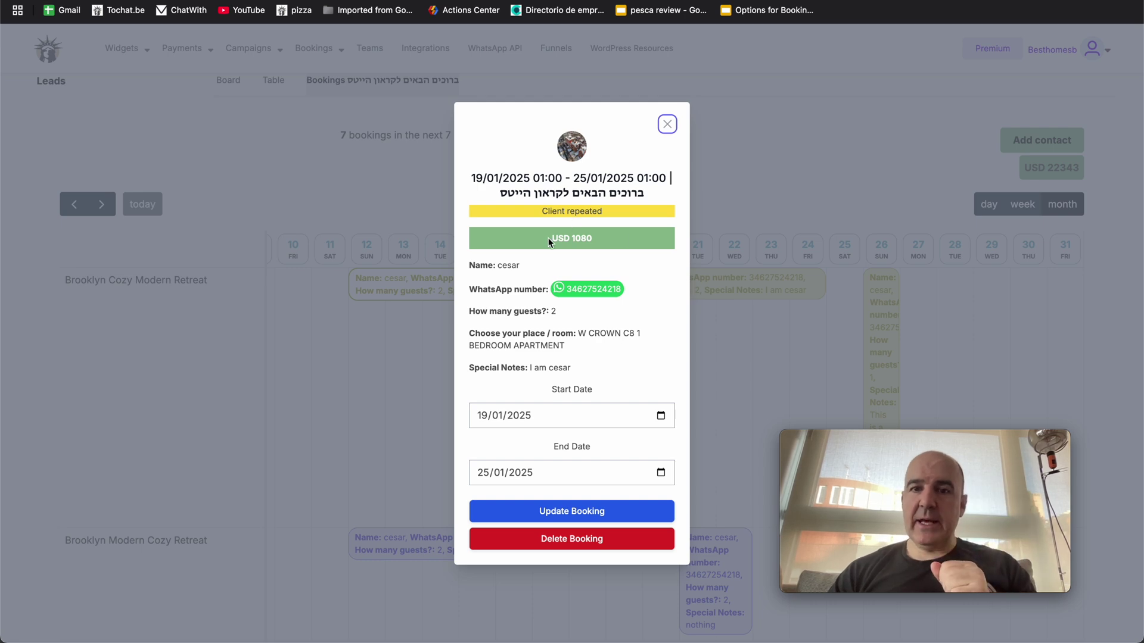
{"action": "left_click_drag", "start_coordinate": [505, 289], "coordinate": [605, 383]}
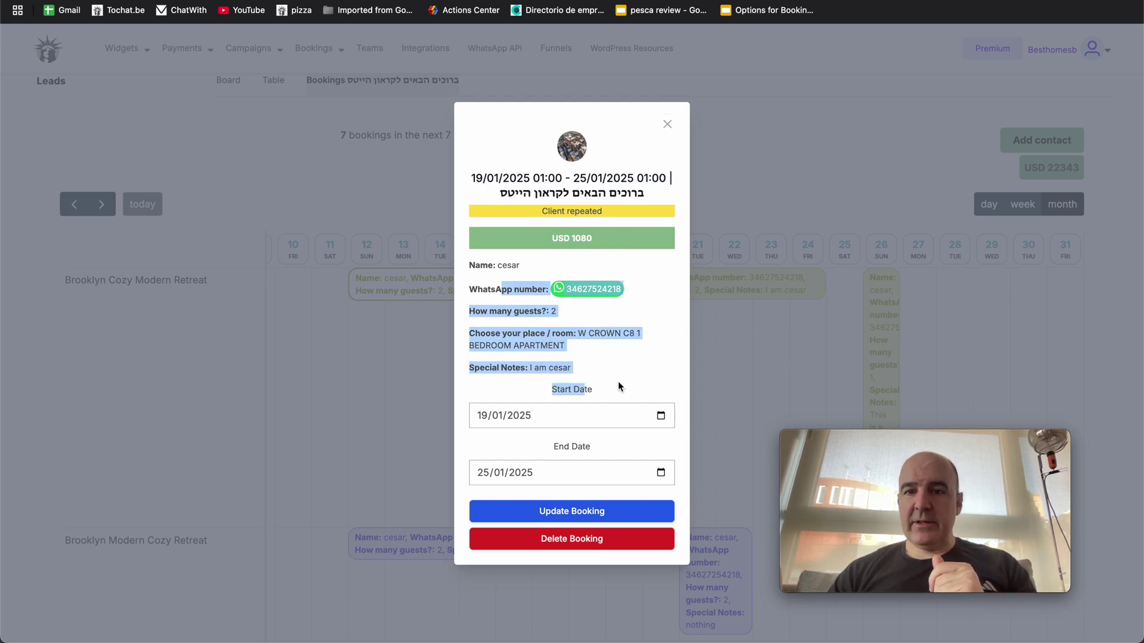
{"action": "left_click", "coordinate": [624, 239]}
{"action": "left_click", "coordinate": [667, 124]}
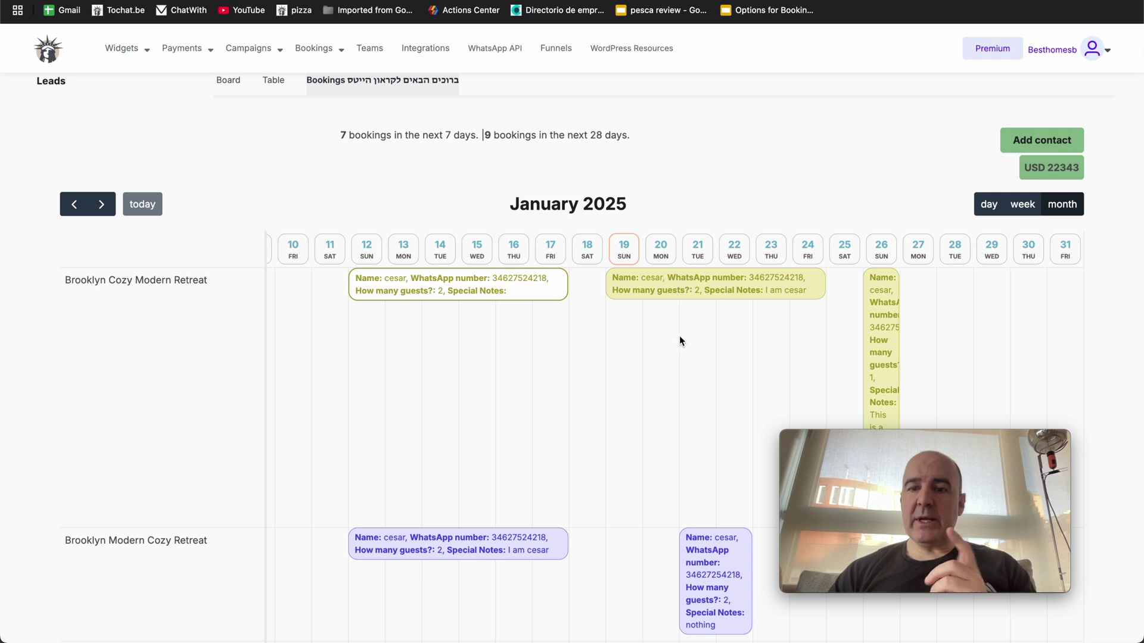
{"action": "left_click_drag", "start_coordinate": [870, 445], "coordinate": [938, 461]}
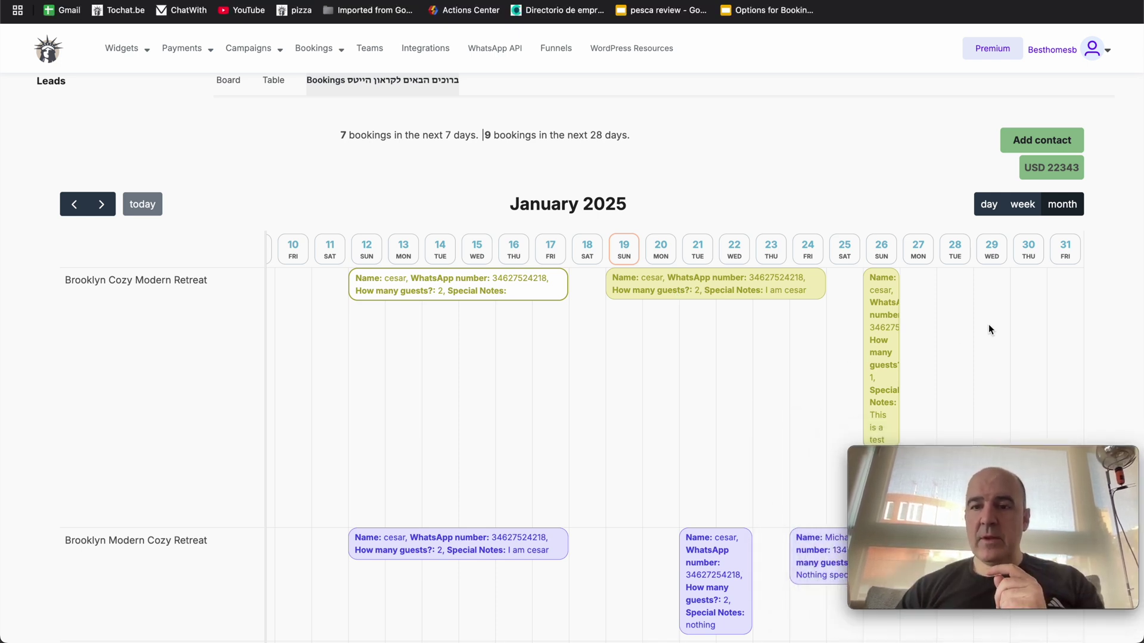
Step: Drag the 'nothing' booking to Tuesday 28 and confirm the move
{"action": "left_click_drag", "start_coordinate": [738, 555], "coordinate": [811, 299]}
{"action": "left_click_drag", "start_coordinate": [821, 448], "coordinate": [953, 345]}
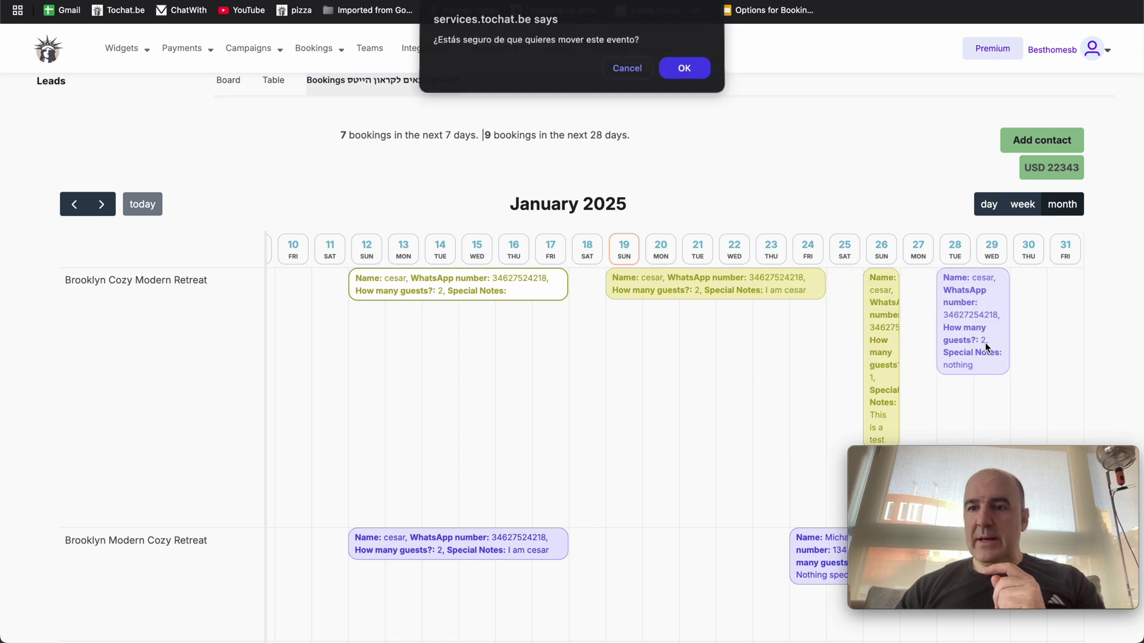
{"action": "left_click", "coordinate": [695, 67]}
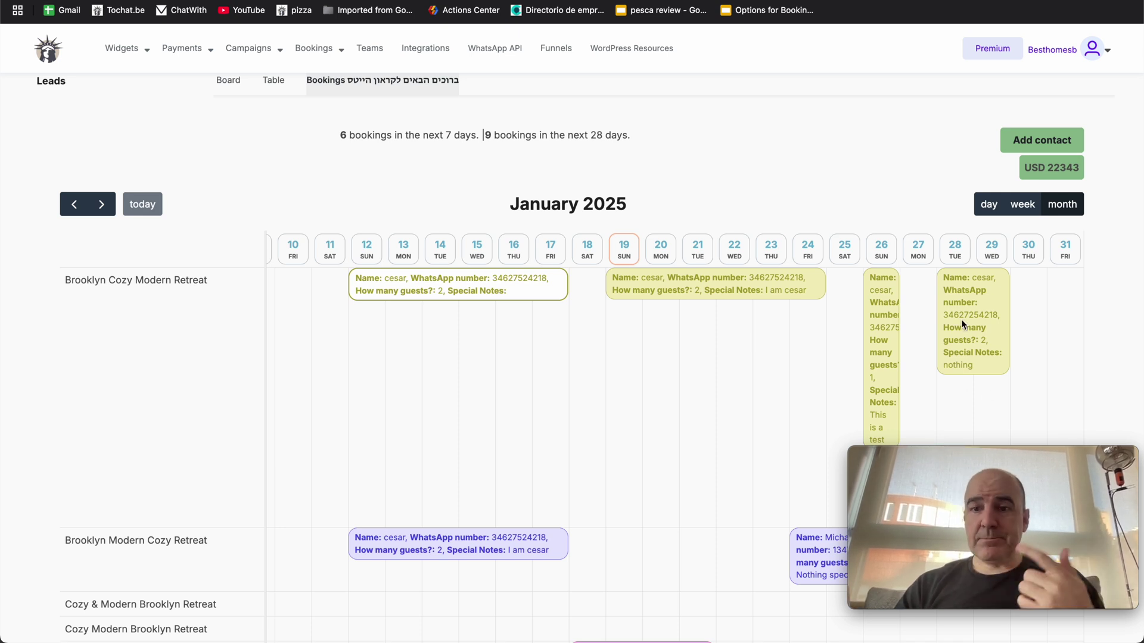
Step: Move it to Monday 20 in Brooklyn Modern Cozy Retreat, confirm, and return to the leads table
{"action": "left_click_drag", "start_coordinate": [959, 308], "coordinate": [670, 545]}
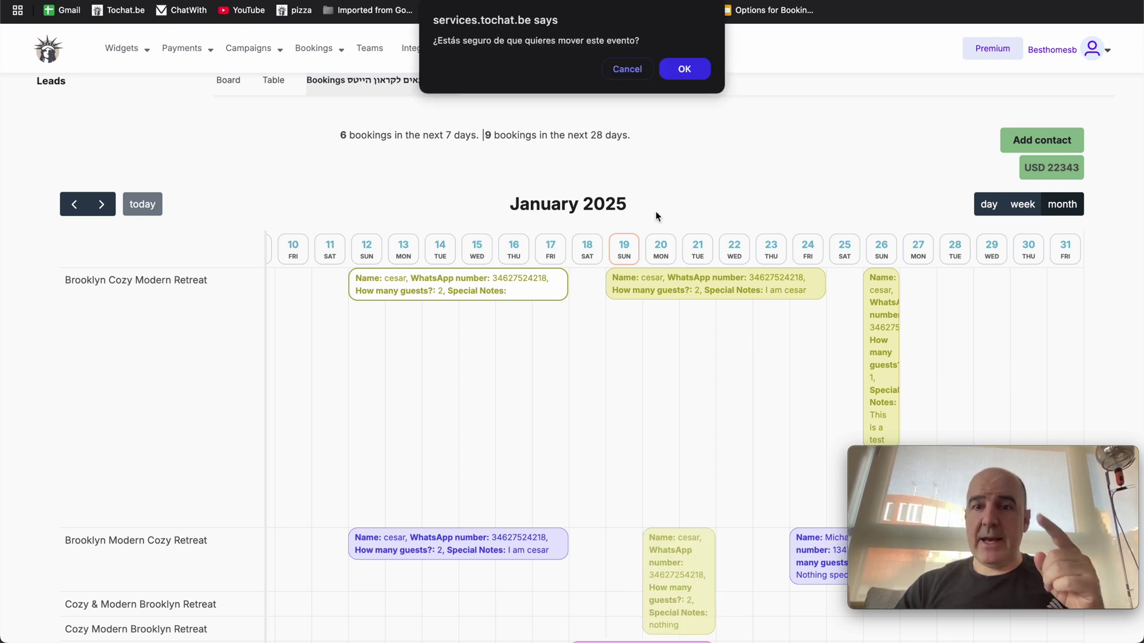
{"action": "left_click", "coordinate": [679, 71]}
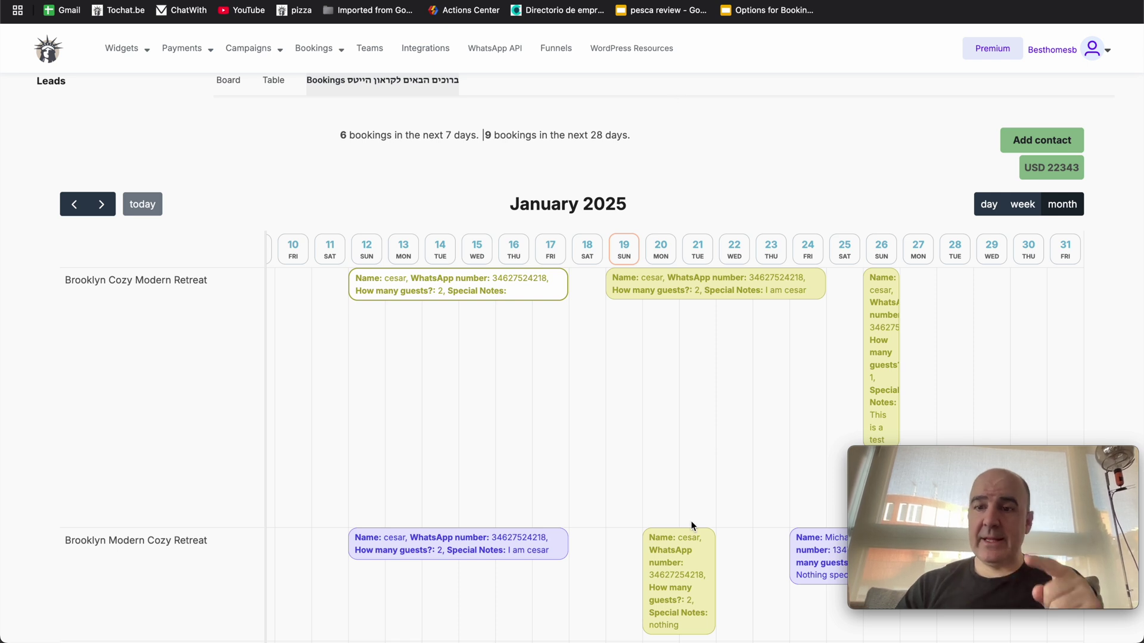
{"action": "scroll", "coordinate": [325, 239], "scroll_direction": "up", "scroll_amount": 2}
{"action": "left_click", "coordinate": [273, 150]}
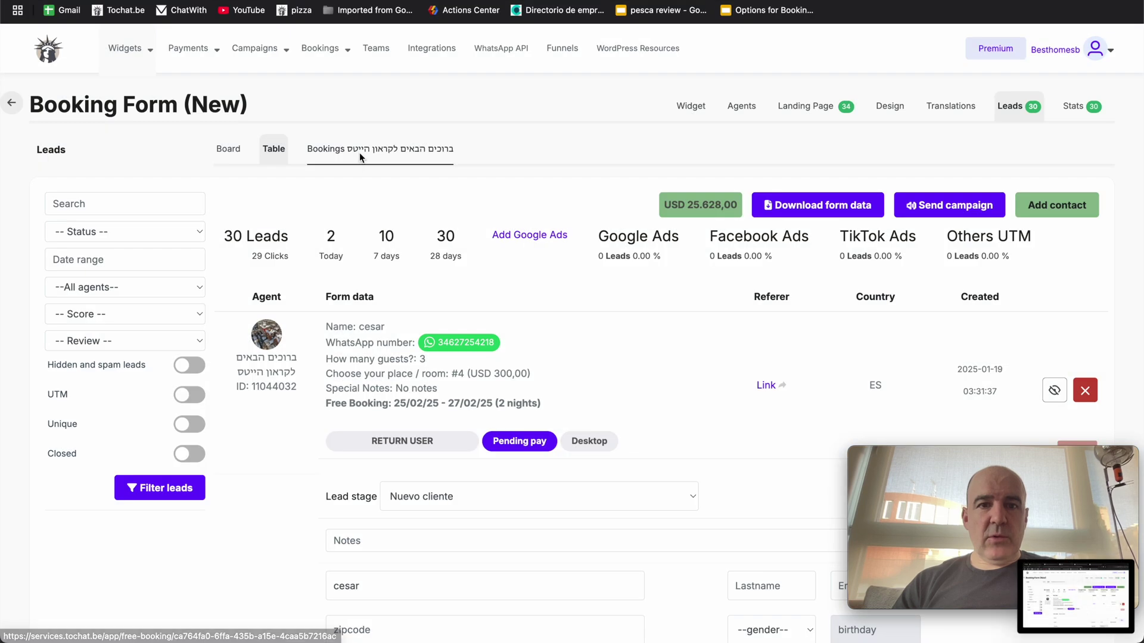
Step: Return to the bookings calendar and capture a screenshot of the browser window
{"action": "left_click", "coordinate": [360, 154]}
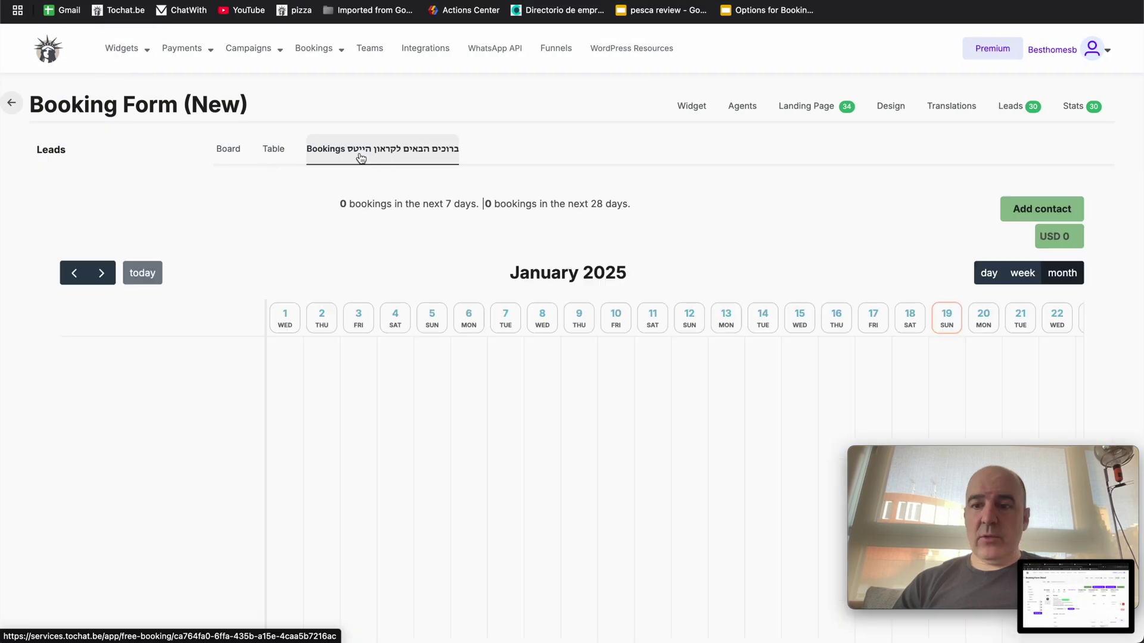
{"action": "key", "text": "super+shift+4"}
{"action": "key", "text": "space"}
{"action": "left_click", "coordinate": [732, 243]}
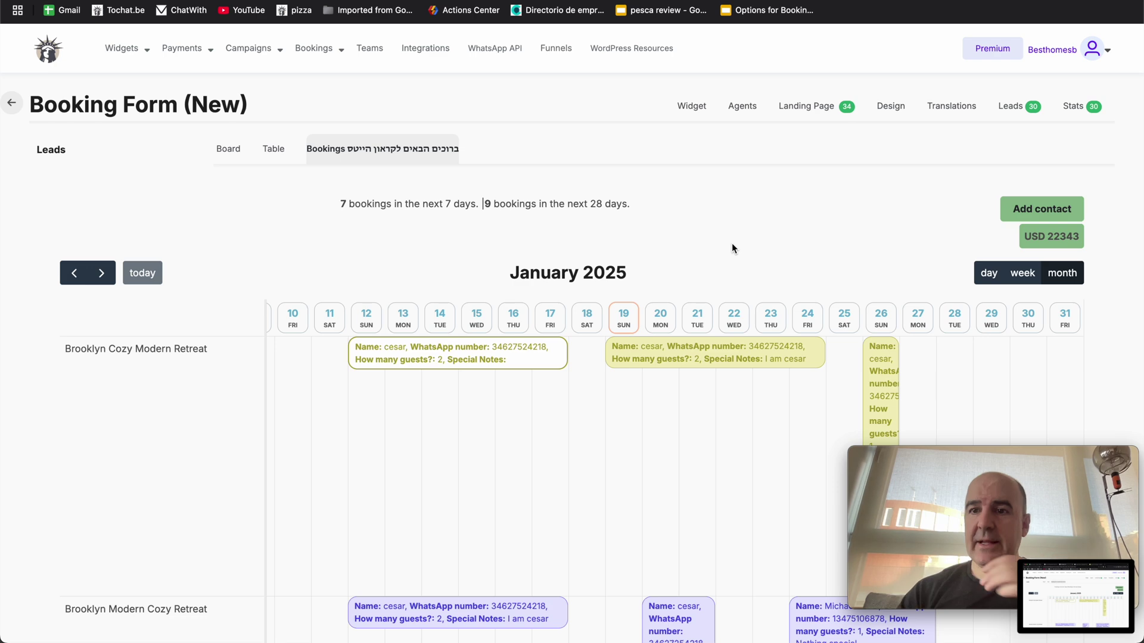
Step: Advance the calendar to March 2025 and mark 6–9 March for Cozy Modern Brooklyn Retreat
{"action": "left_click", "coordinate": [102, 275]}
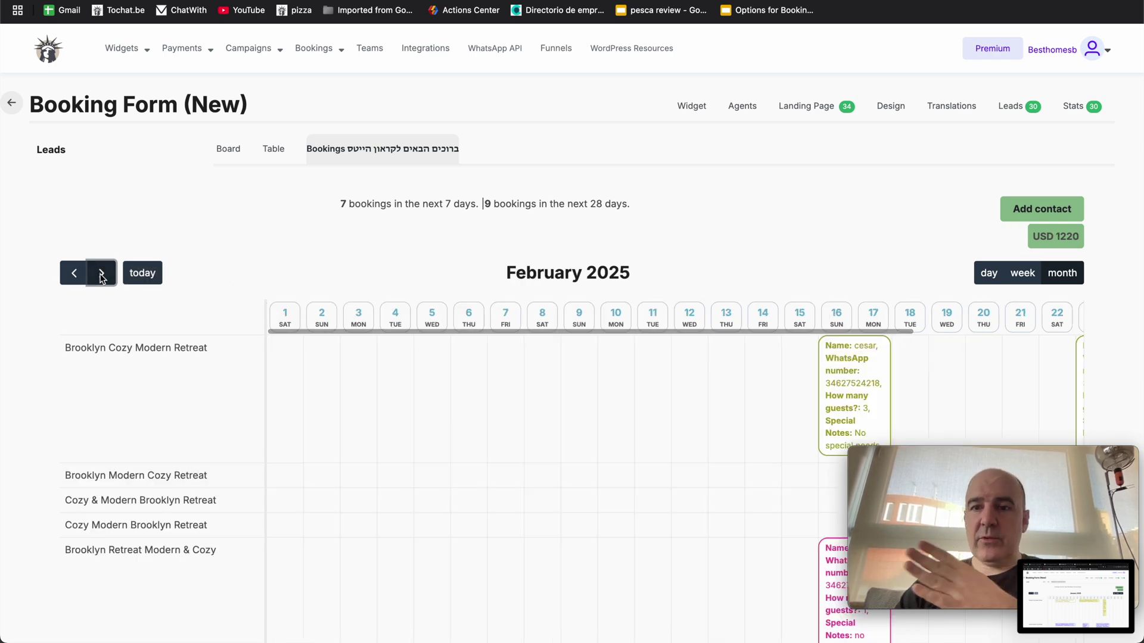
{"action": "left_click", "coordinate": [101, 276]}
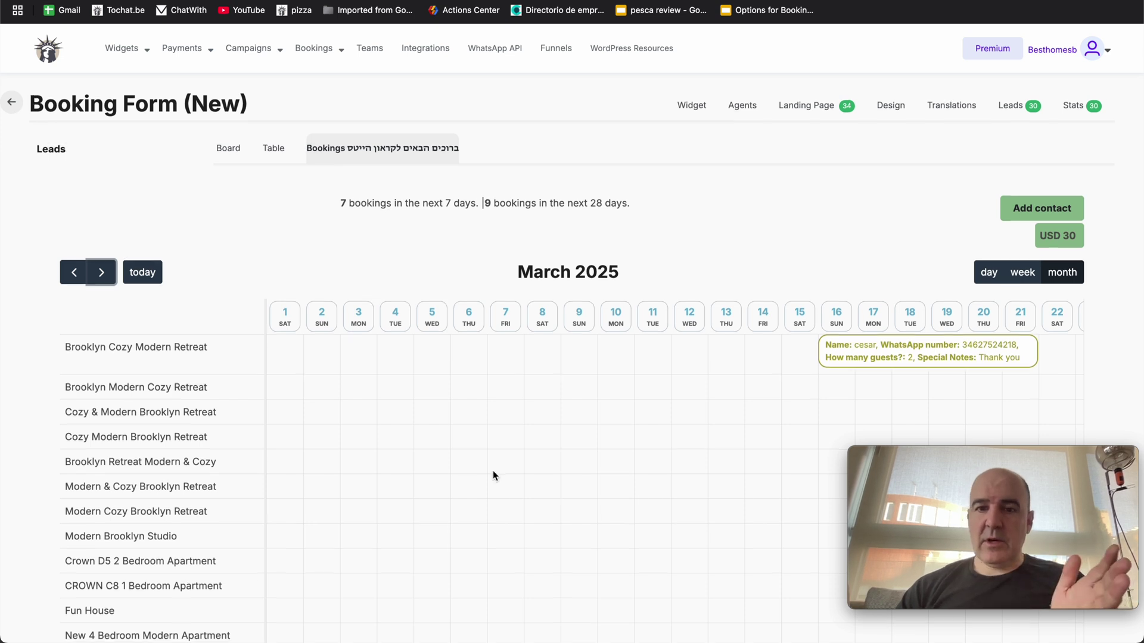
{"action": "scroll", "coordinate": [492, 471], "scroll_direction": "down", "scroll_amount": 3}
{"action": "scroll", "coordinate": [471, 441], "scroll_direction": "up", "scroll_amount": 2}
{"action": "left_click_drag", "start_coordinate": [459, 381], "coordinate": [567, 385]}
{"action": "scroll", "coordinate": [480, 365], "scroll_direction": "up", "scroll_amount": 1}
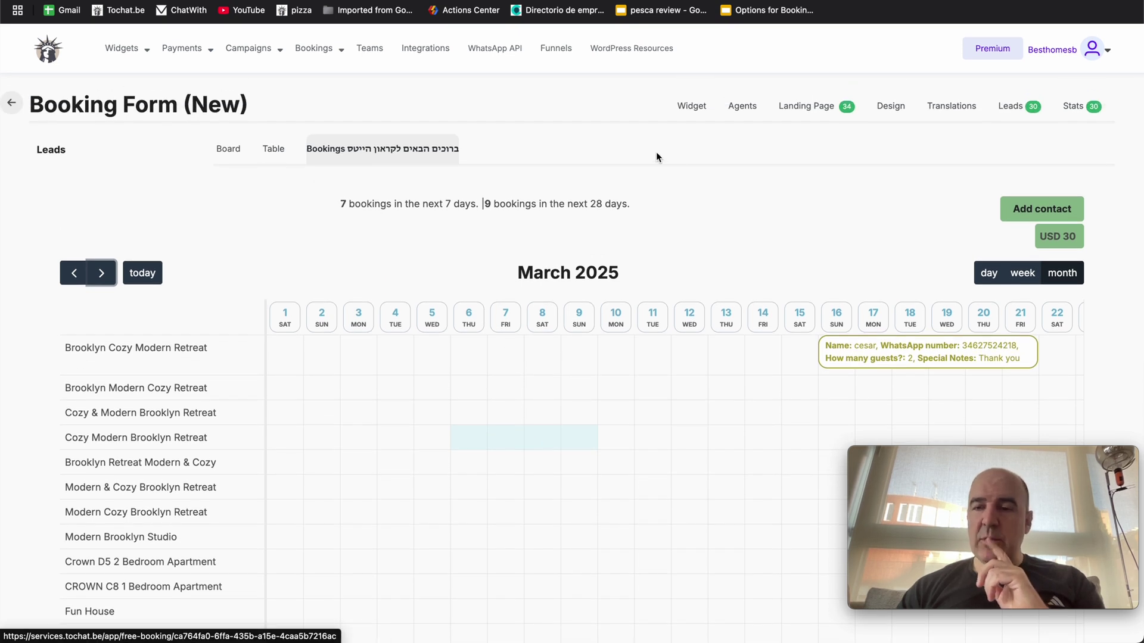
{"action": "left_click_drag", "start_coordinate": [977, 453], "coordinate": [461, 392]}
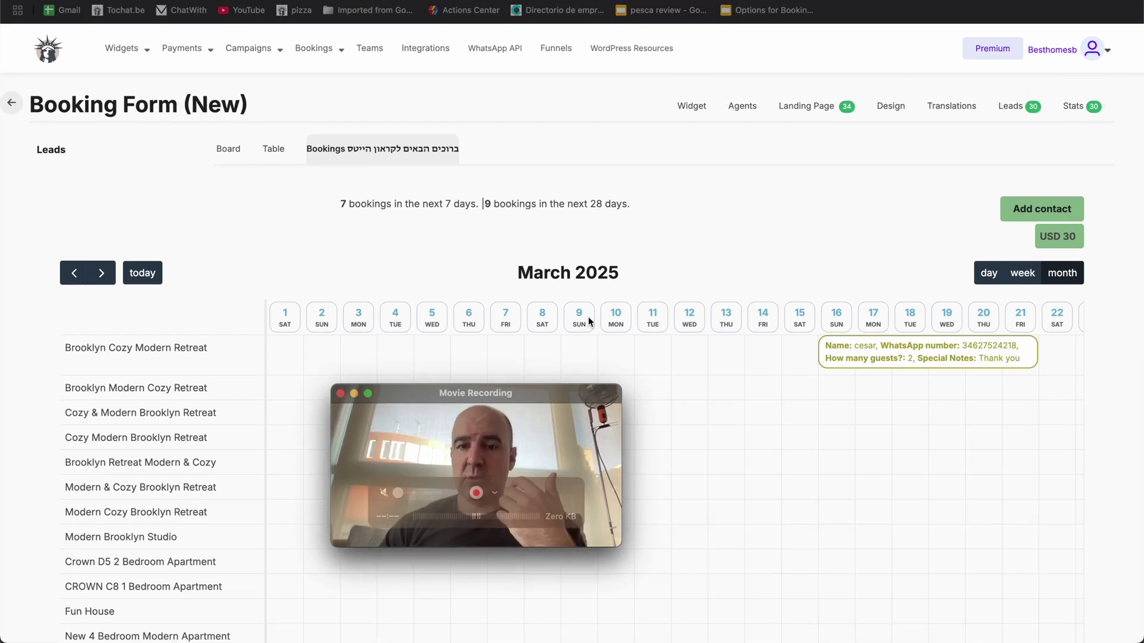
{"action": "left_click", "coordinate": [1035, 209]}
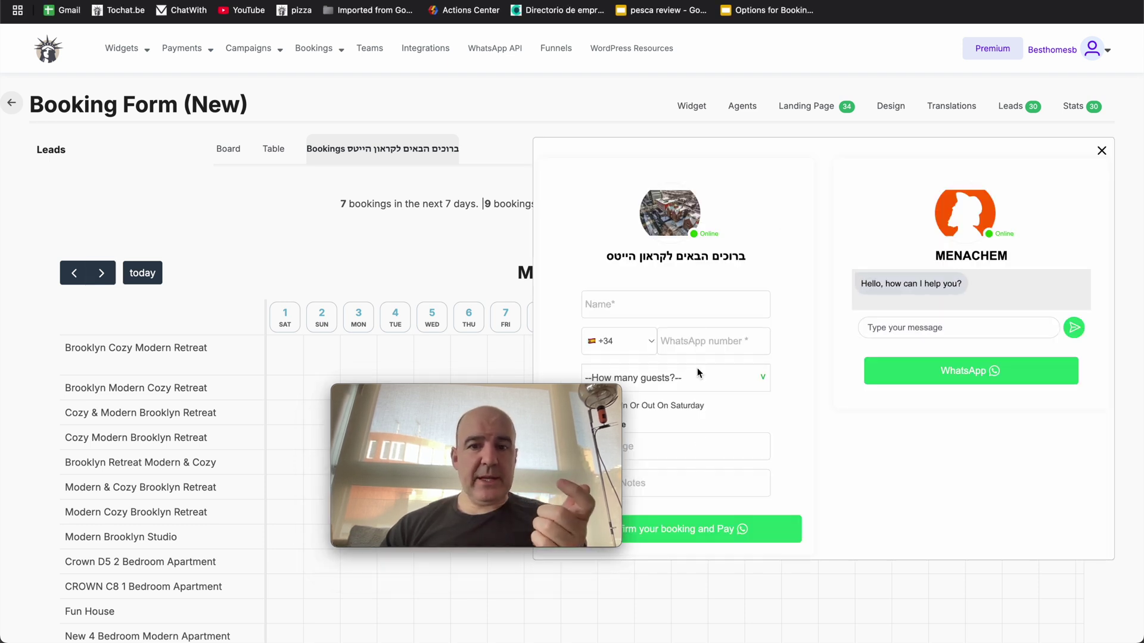
{"action": "left_click_drag", "start_coordinate": [502, 392], "coordinate": [445, 403]}
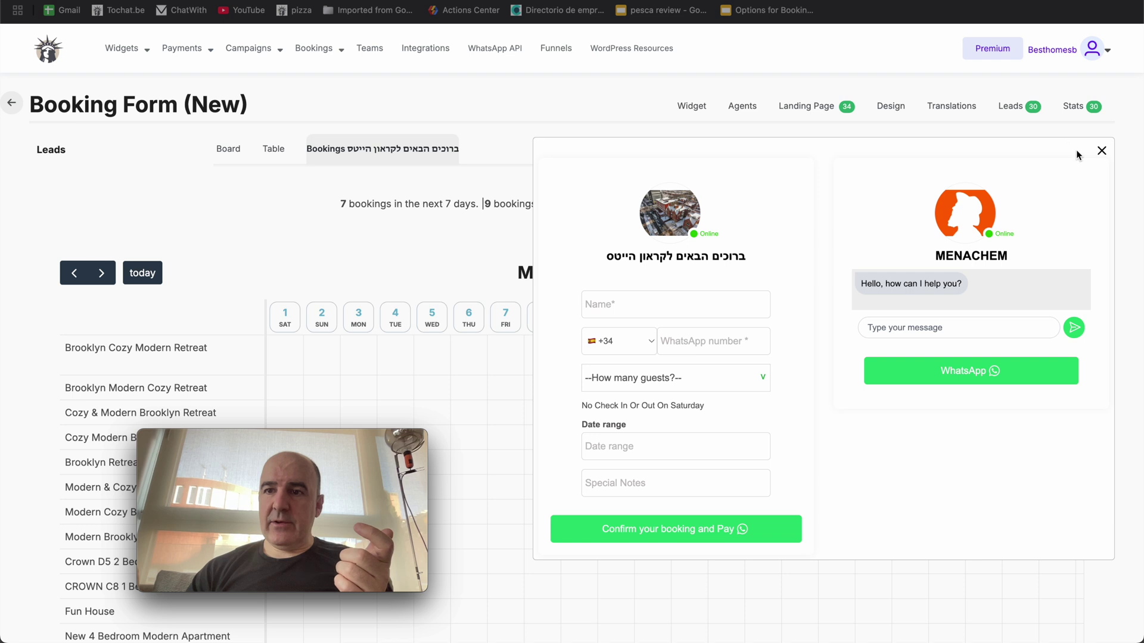
{"action": "left_click", "coordinate": [1101, 151]}
{"action": "left_click", "coordinate": [1045, 213]}
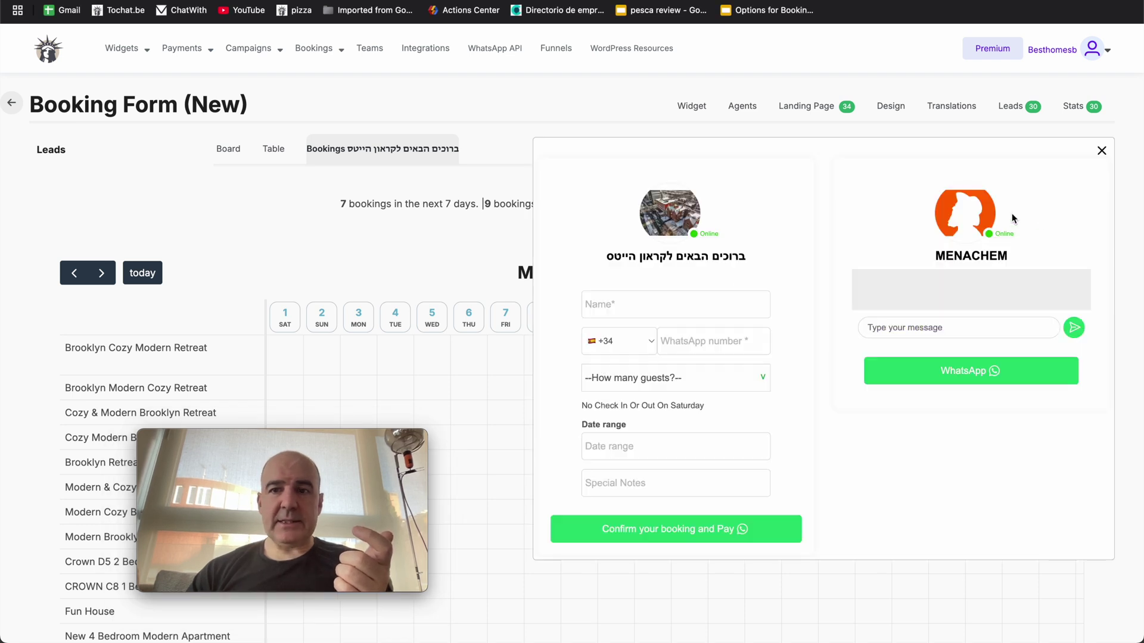
{"action": "left_click", "coordinate": [673, 302]}
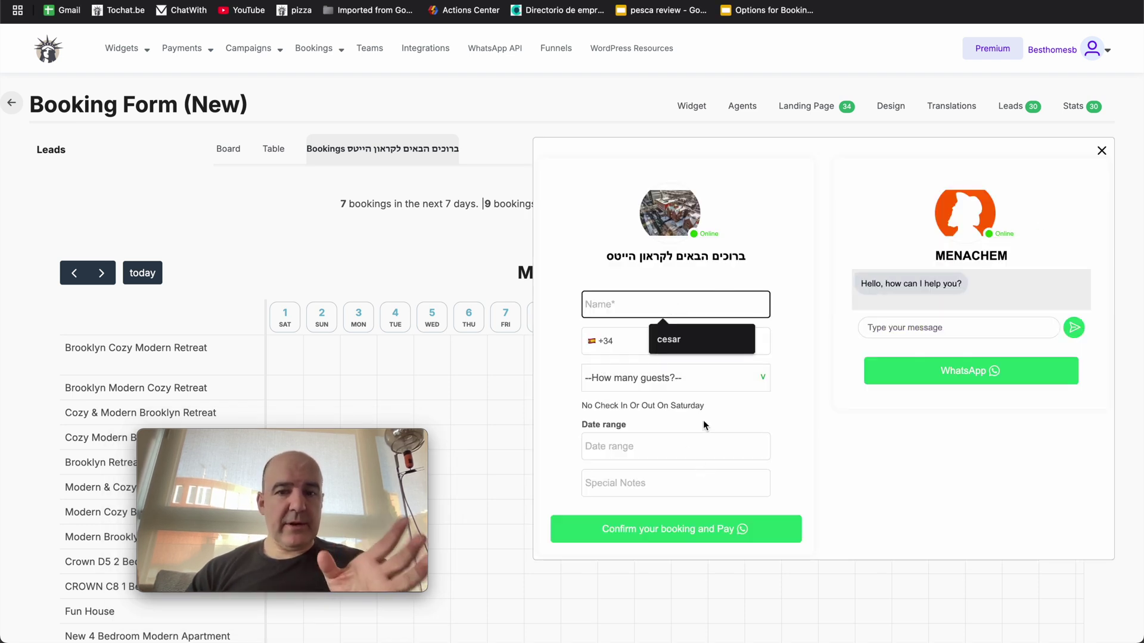
{"action": "left_click", "coordinate": [810, 357]}
{"action": "left_click", "coordinate": [1102, 150]}
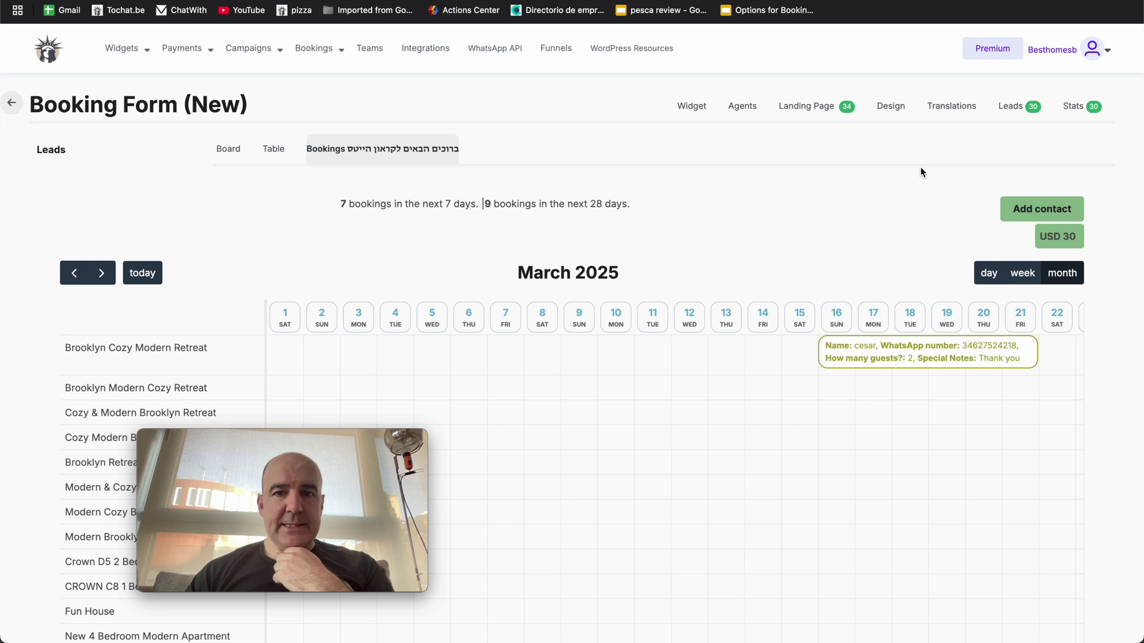
Step: Open the landing page settings and preview the live landing page from its link
{"action": "left_click", "coordinate": [804, 106]}
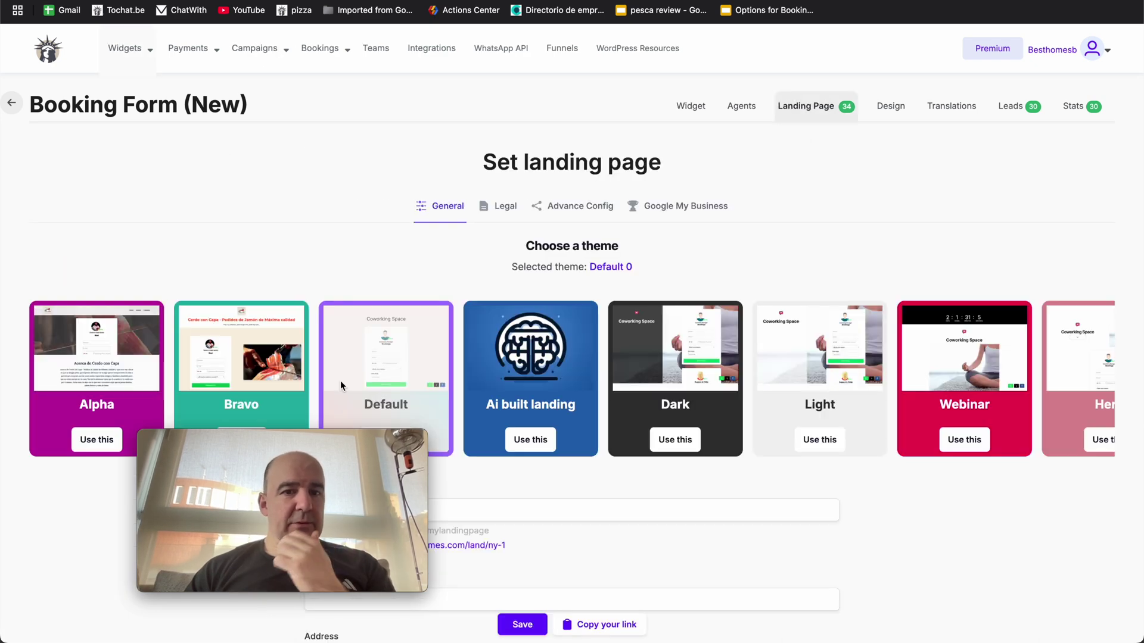
{"action": "left_click_drag", "start_coordinate": [280, 446], "coordinate": [993, 143]}
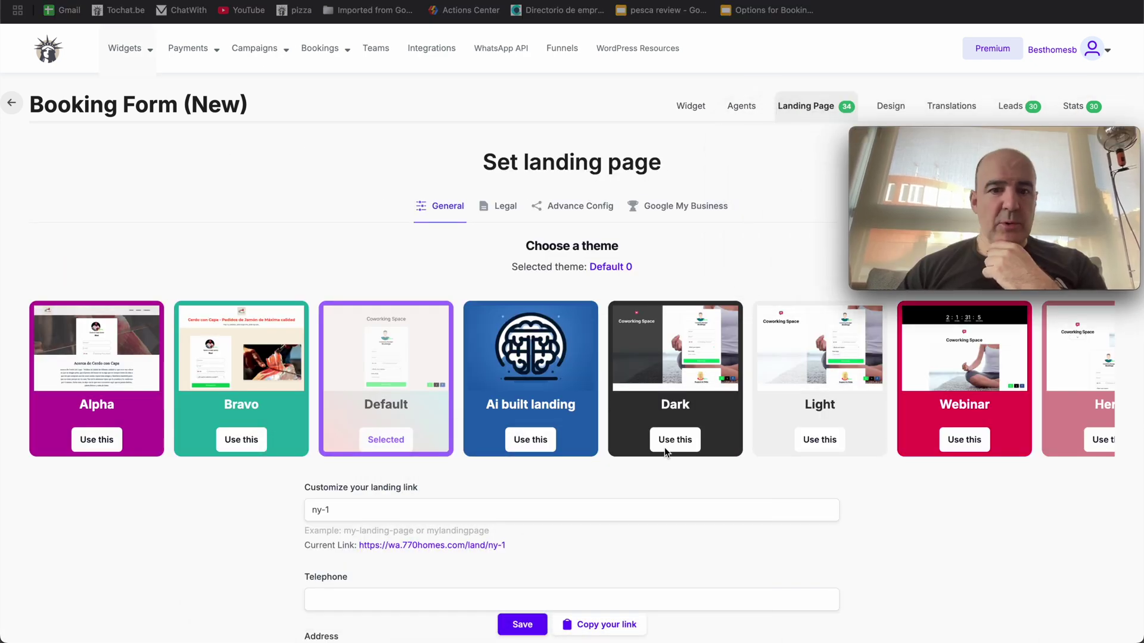
{"action": "left_click", "coordinate": [484, 546]}
{"action": "scroll", "coordinate": [388, 374], "scroll_direction": "down", "scroll_amount": 5}
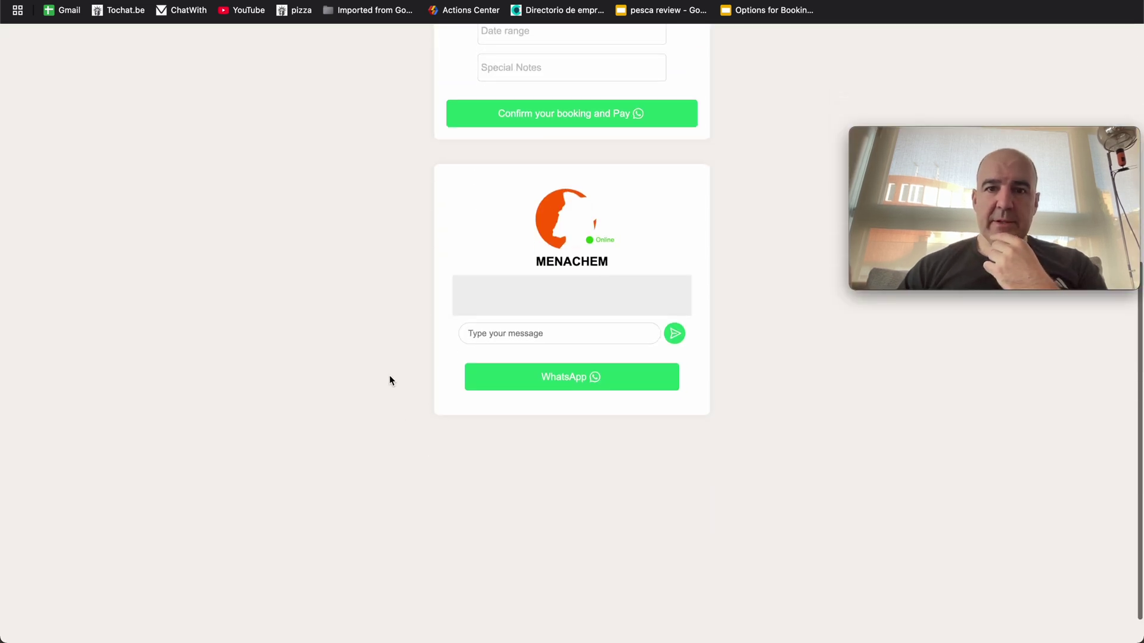
{"action": "scroll", "coordinate": [388, 374], "scroll_direction": "up", "scroll_amount": 7}
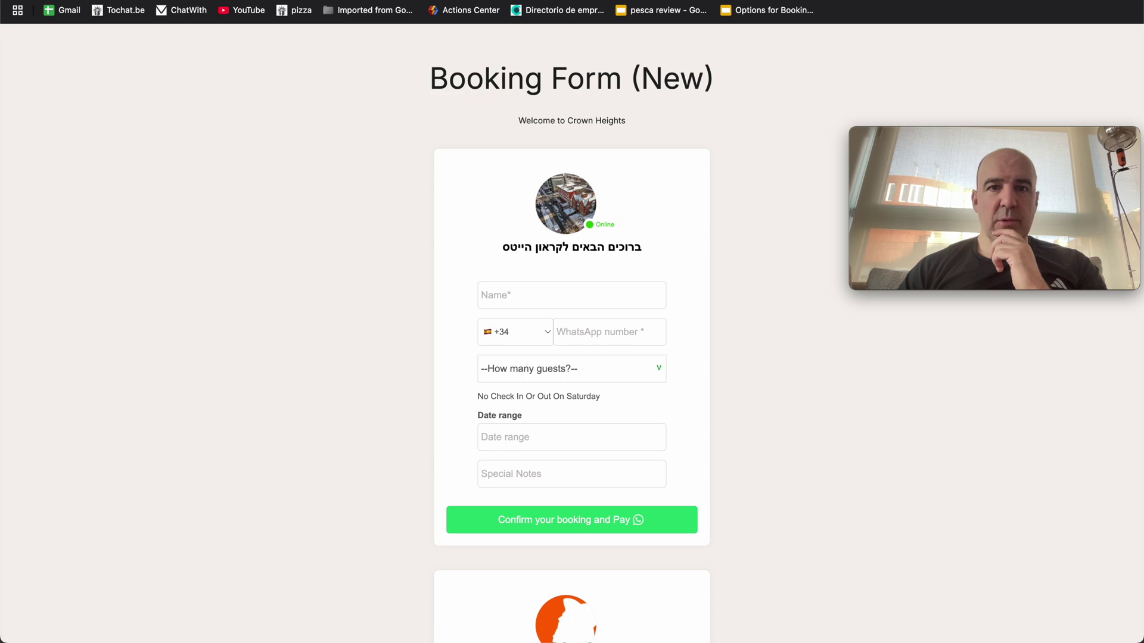
{"action": "key", "text": "super+w"}
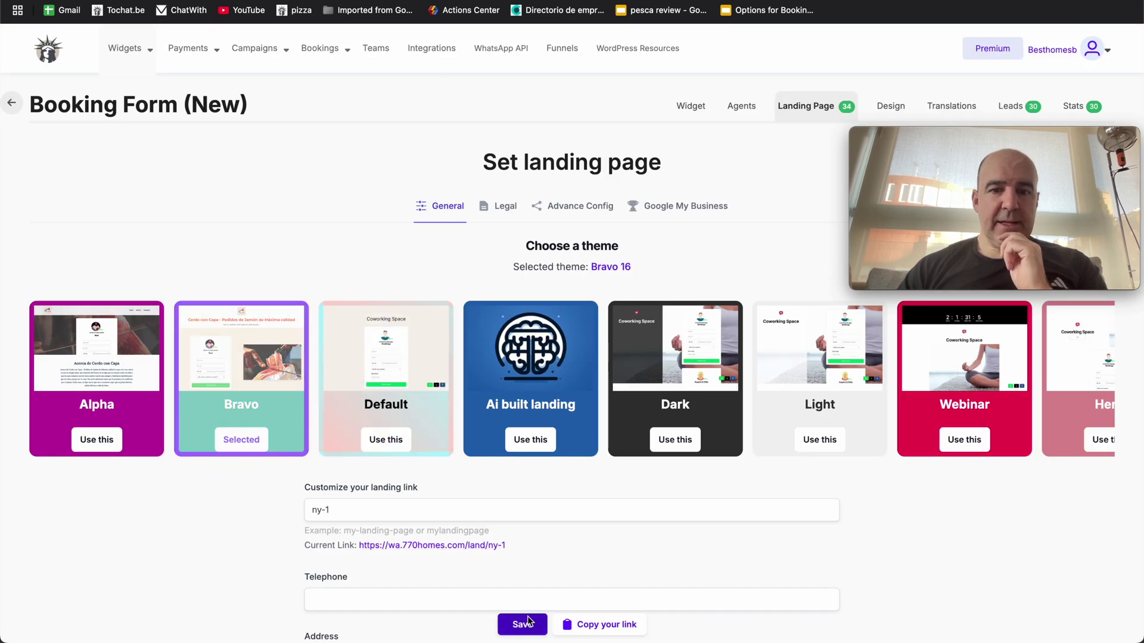
Step: Save the Bravo theme for the landing page and review the result
{"action": "scroll", "coordinate": [316, 560], "scroll_direction": "down", "scroll_amount": 9}
{"action": "scroll", "coordinate": [314, 558], "scroll_direction": "down", "scroll_amount": 4}
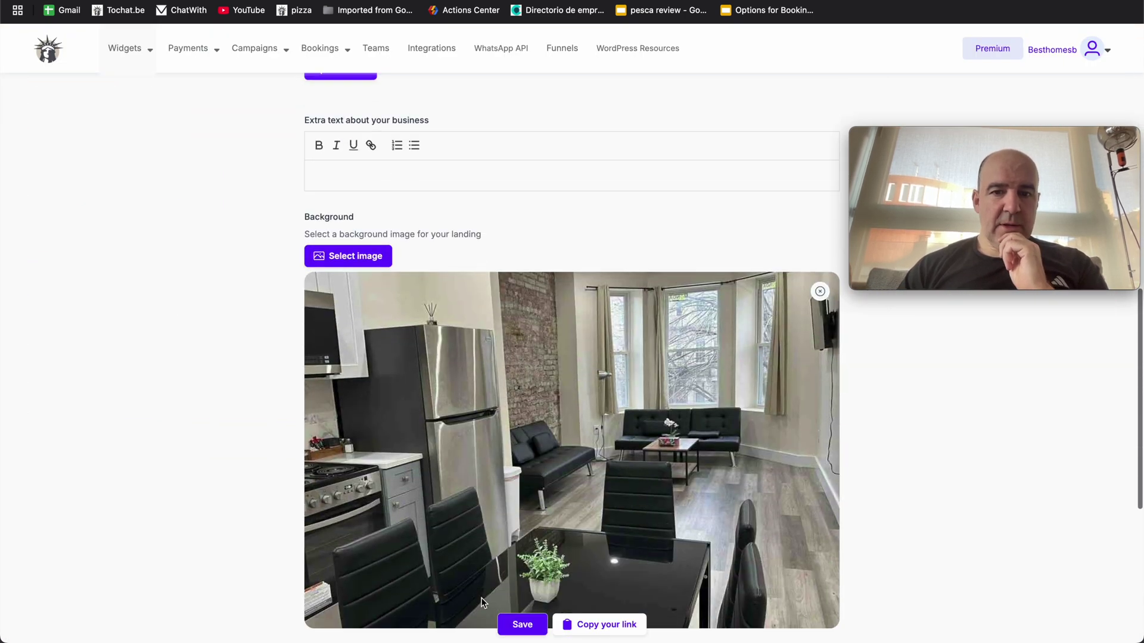
{"action": "left_click", "coordinate": [521, 623]}
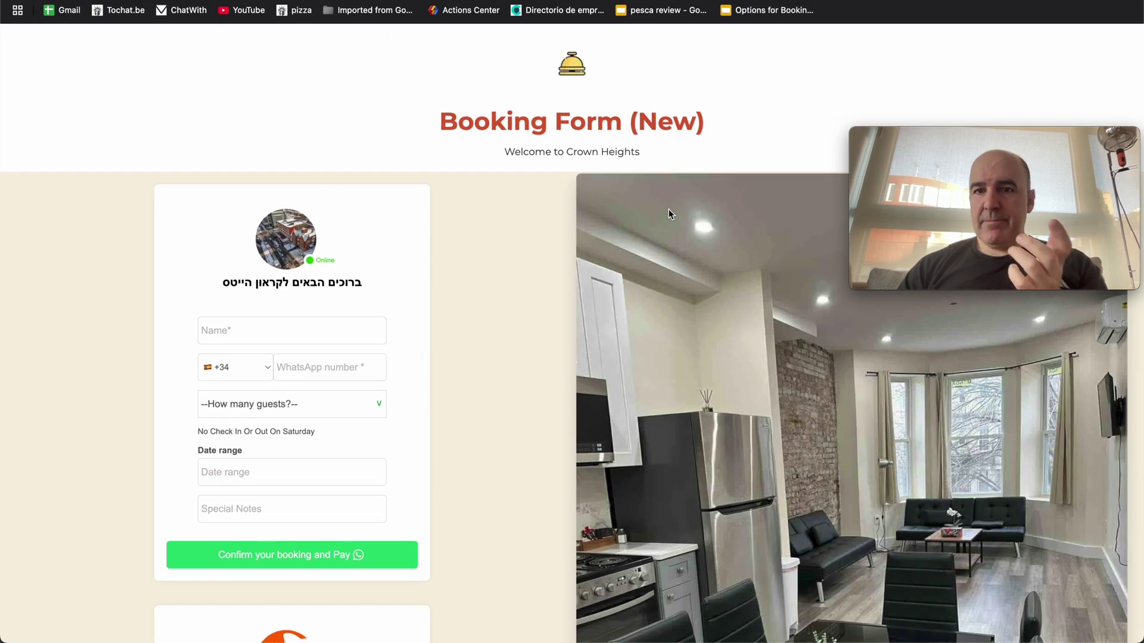
{"action": "scroll", "coordinate": [595, 225], "scroll_direction": "down", "scroll_amount": 1}
{"action": "scroll", "coordinate": [595, 225], "scroll_direction": "down", "scroll_amount": 8}
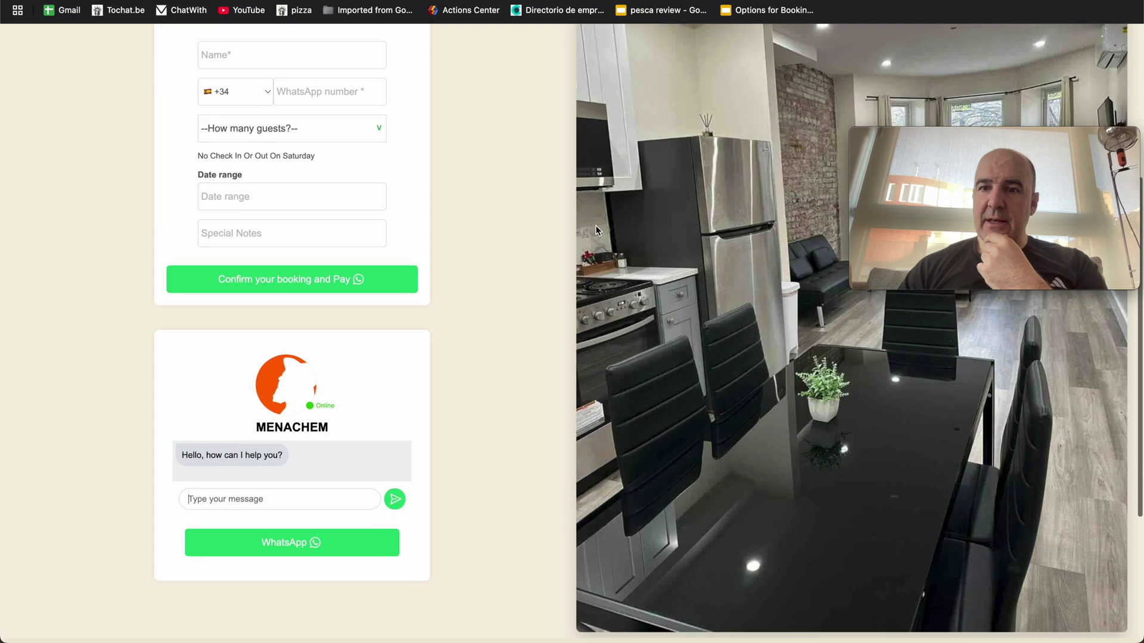
{"action": "scroll", "coordinate": [510, 46], "scroll_direction": "up", "scroll_amount": 10}
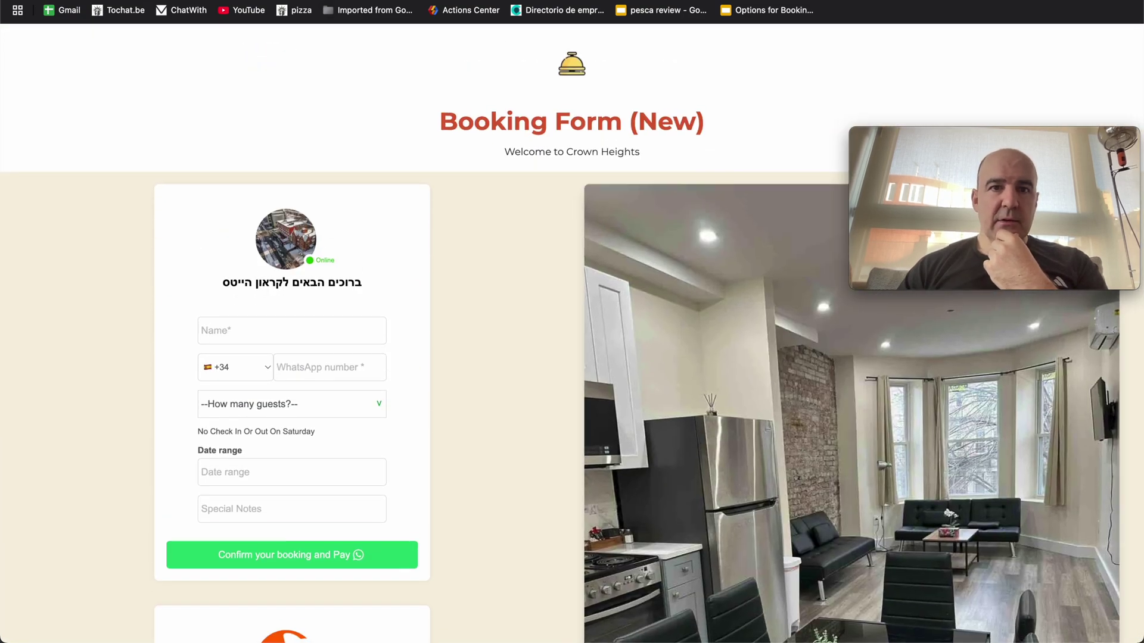
Step: Switch the landing page back to the Default theme, save it, and review the page
{"action": "key", "text": "super+w"}
{"action": "scroll", "coordinate": [515, 217], "scroll_direction": "up", "scroll_amount": 10}
{"action": "scroll", "coordinate": [515, 213], "scroll_direction": "up", "scroll_amount": 4}
{"action": "left_click", "coordinate": [431, 274]}
{"action": "left_click", "coordinate": [522, 601]}
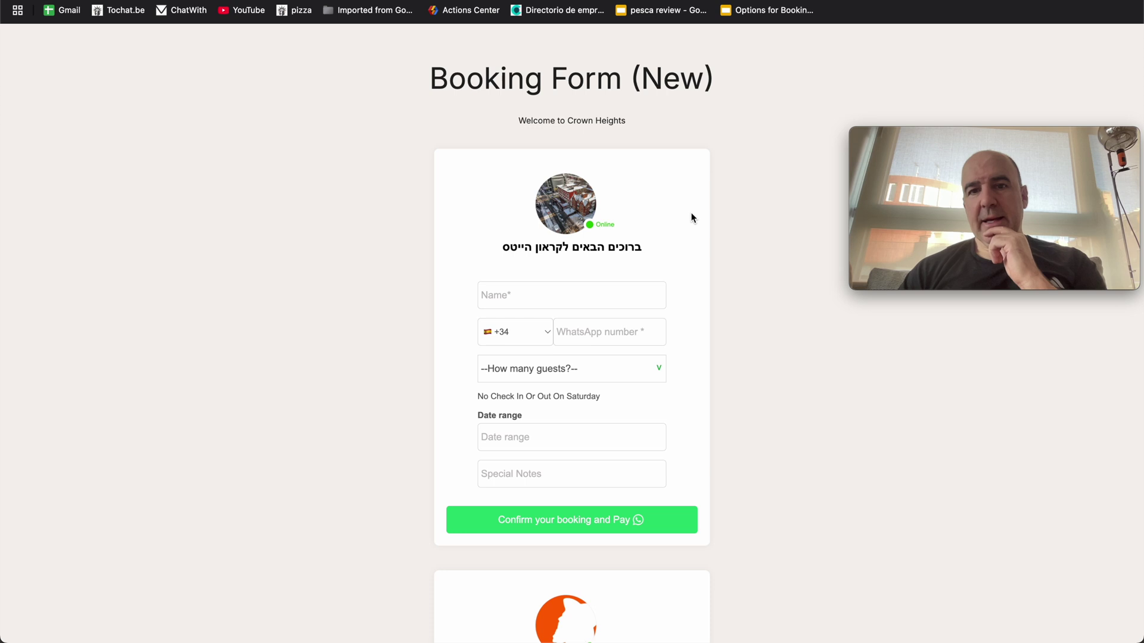
{"action": "left_click_drag", "start_coordinate": [581, 132], "coordinate": [633, 220]}
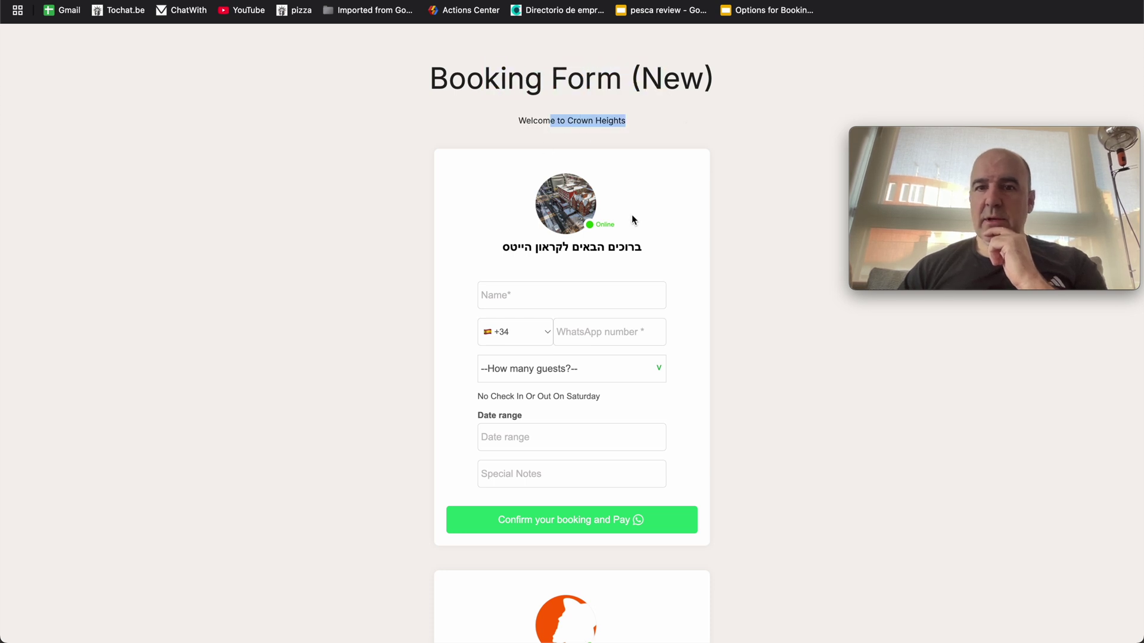
{"action": "scroll", "coordinate": [632, 217], "scroll_direction": "down", "scroll_amount": 3}
{"action": "scroll", "coordinate": [631, 220], "scroll_direction": "down", "scroll_amount": 2}
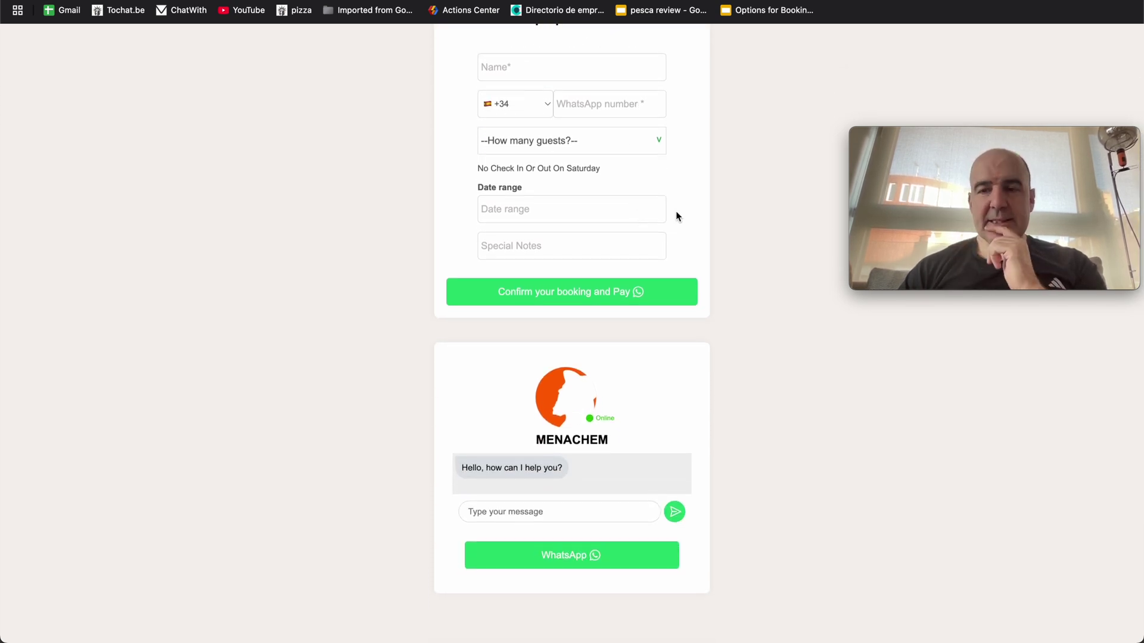
{"action": "scroll", "coordinate": [675, 211], "scroll_direction": "up", "scroll_amount": 4}
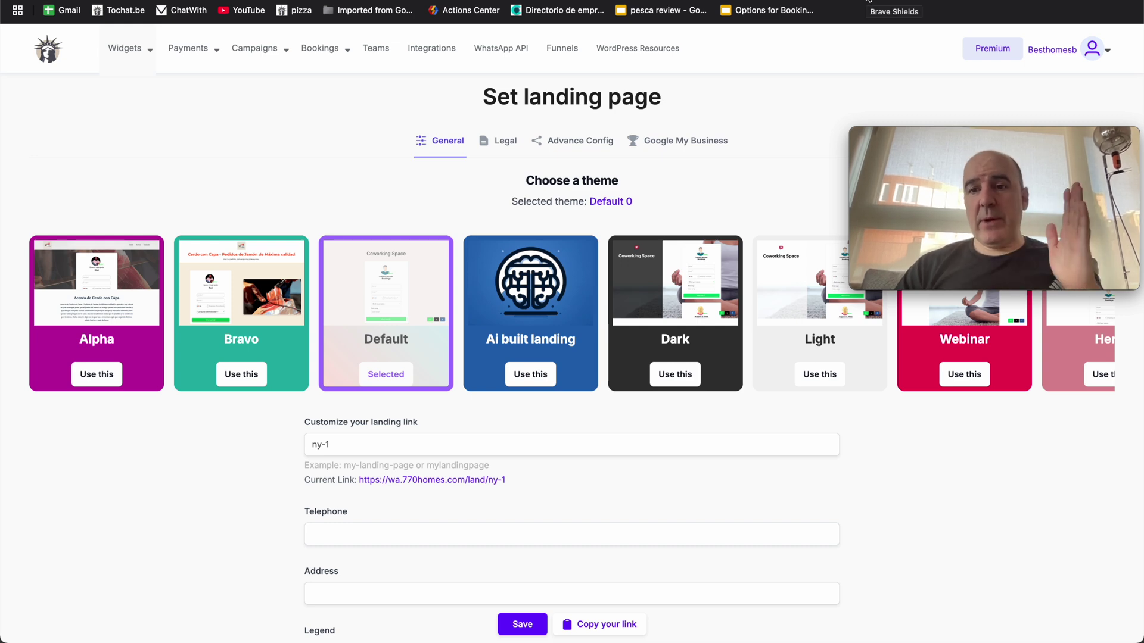
Step: Page through the booking options deck from slide 1, returning to Option 4. Bookings by days
{"action": "key", "text": "ctrl+Tab"}
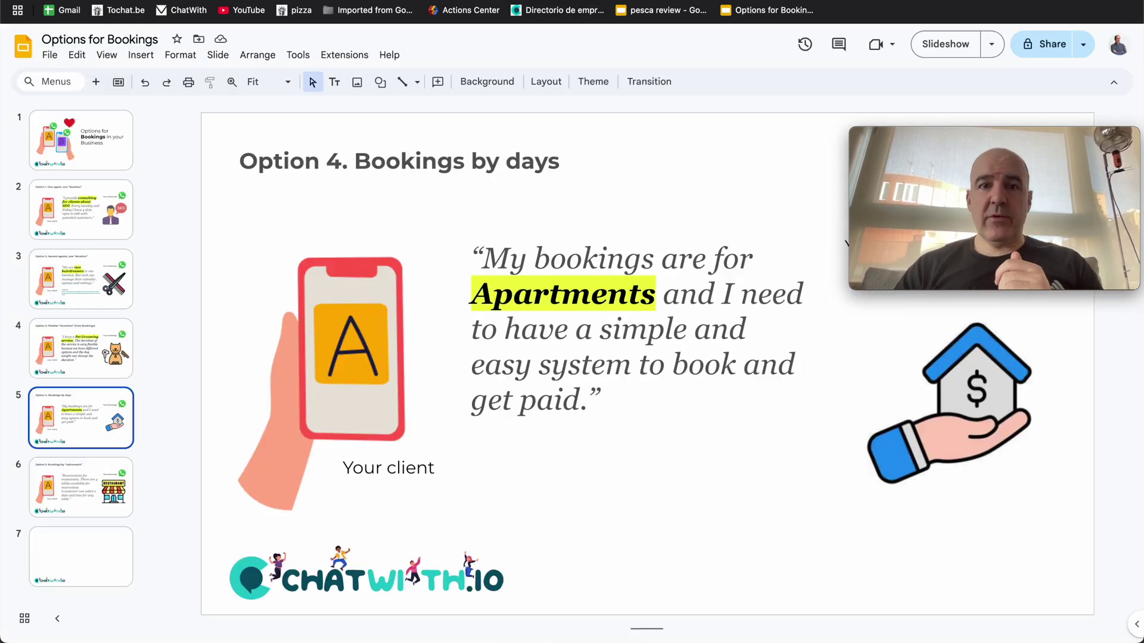
{"action": "left_click", "coordinate": [80, 152]}
{"action": "key", "text": "Down"}
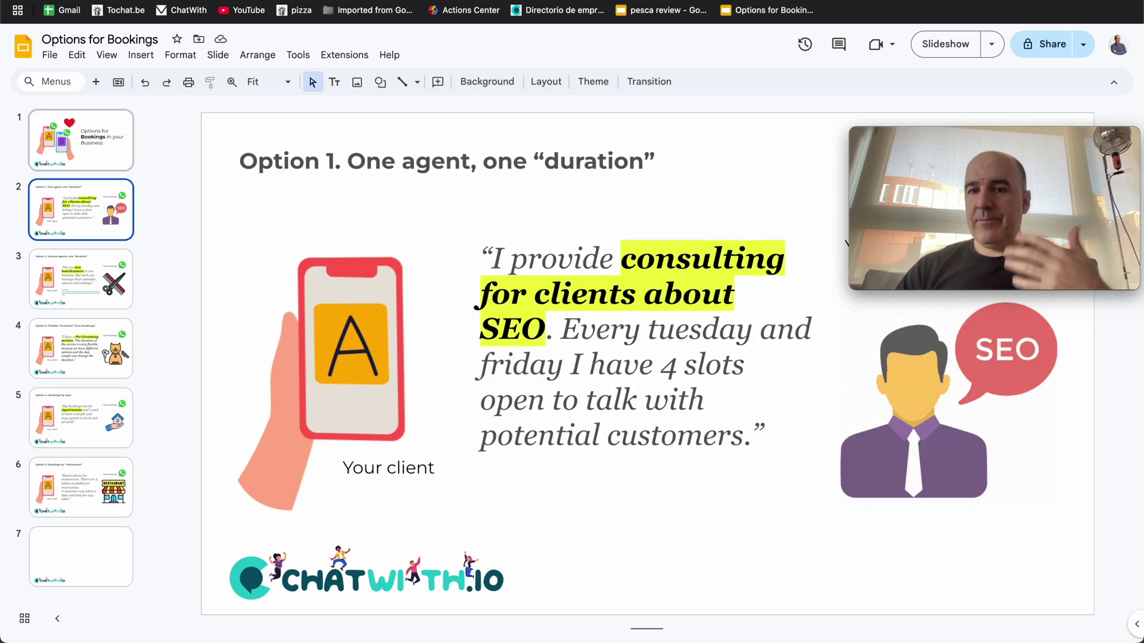
{"action": "key", "text": "Down"}
{"action": "key", "text": "Down"}
{"action": "key", "text": "Down"}
{"action": "key", "text": "Down"}
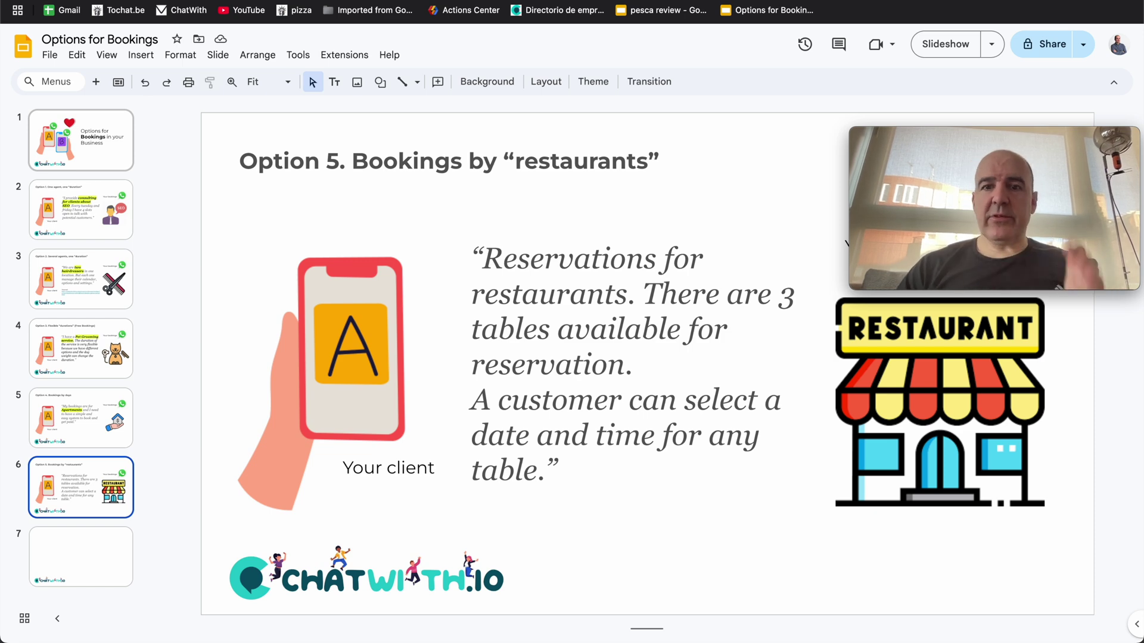
{"action": "key", "text": "Up"}
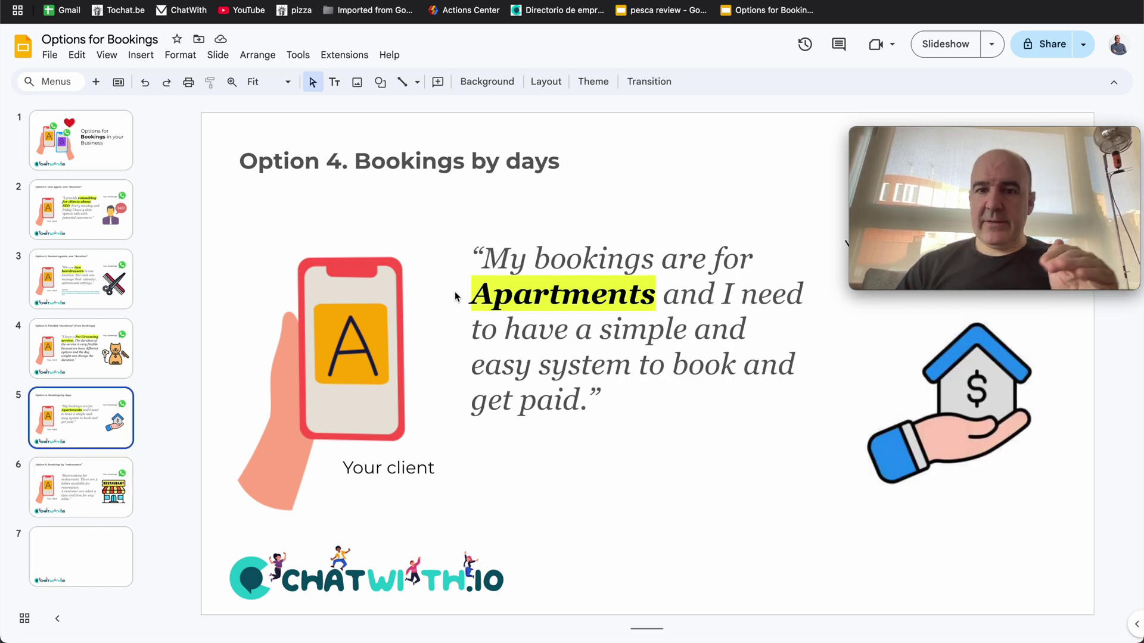
Step: Select the Apartments quote, view the Option 3 flexible durations slide, then return to Tochat
{"action": "left_click", "coordinate": [527, 301]}
{"action": "triple_click", "coordinate": [528, 301]}
{"action": "left_click", "coordinate": [528, 301]}
{"action": "left_click", "coordinate": [212, 233]}
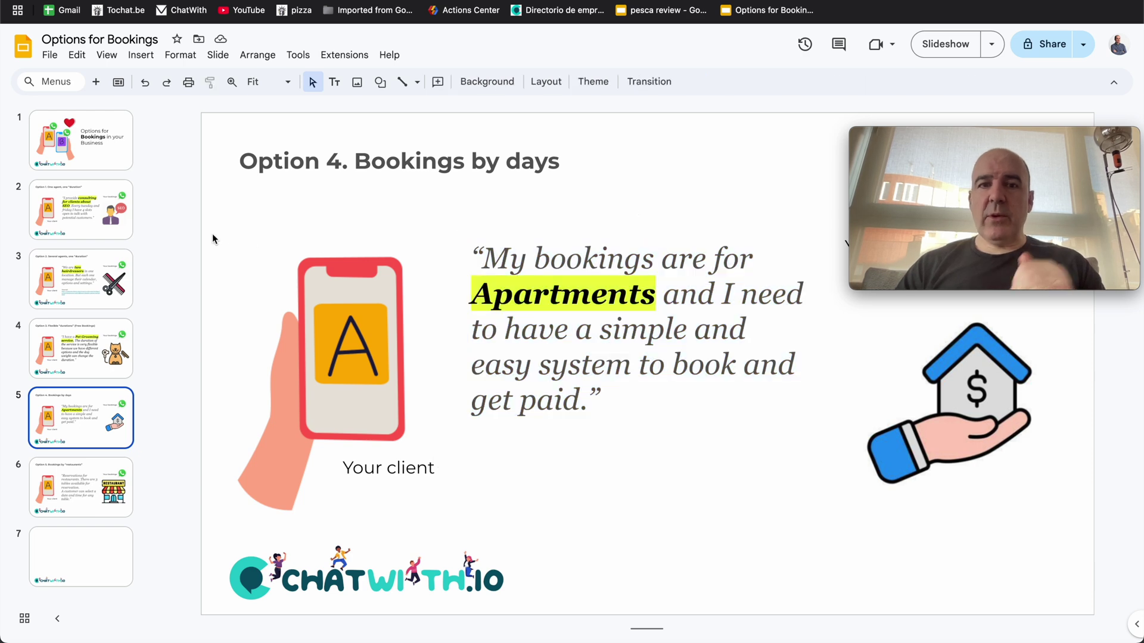
{"action": "left_click", "coordinate": [102, 339]}
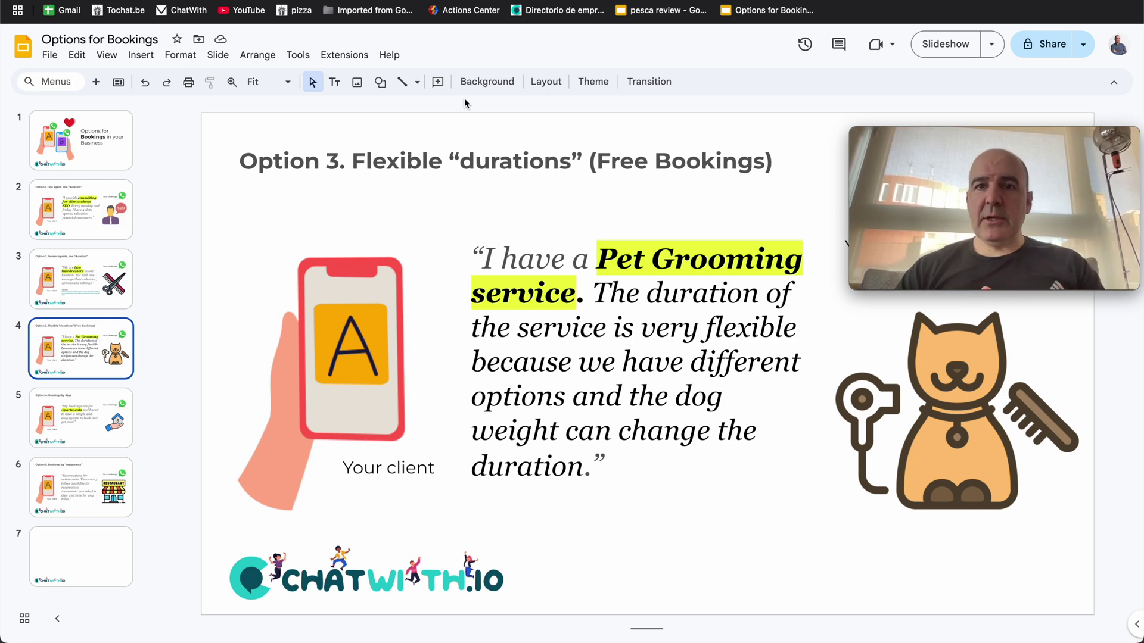
{"action": "key", "text": "ctrl+Tab"}
Step: Open the Booking Form (New) widget's first agent form editor from My widgets
{"action": "key", "text": "ctrl+Tab"}
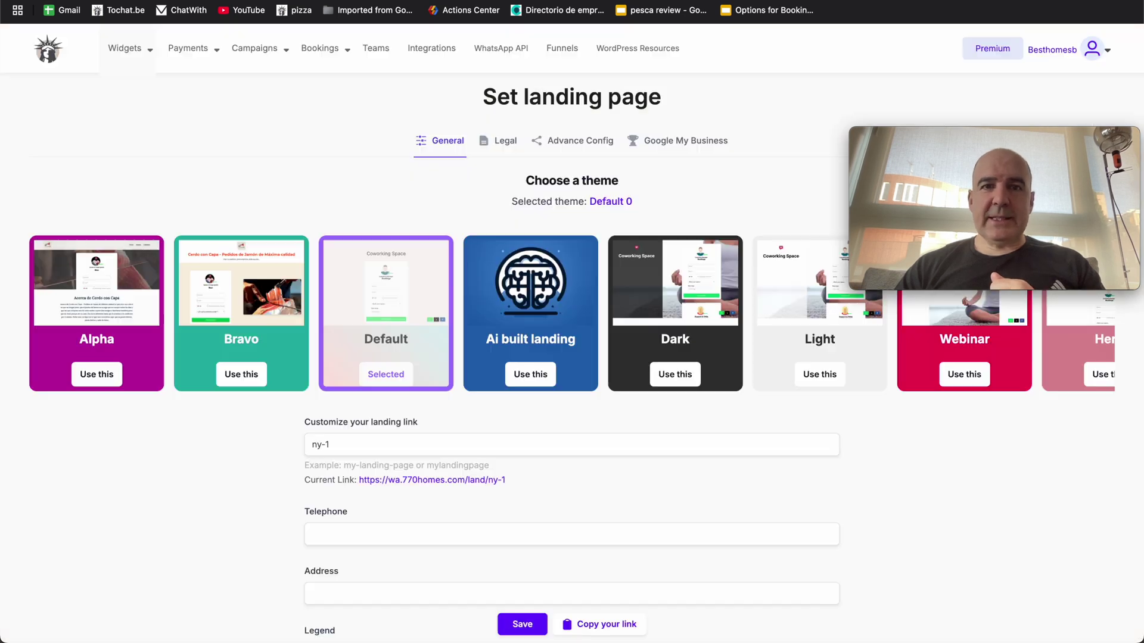
{"action": "key", "text": "ctrl+Tab"}
{"action": "key", "text": "ctrl+shift+Tab"}
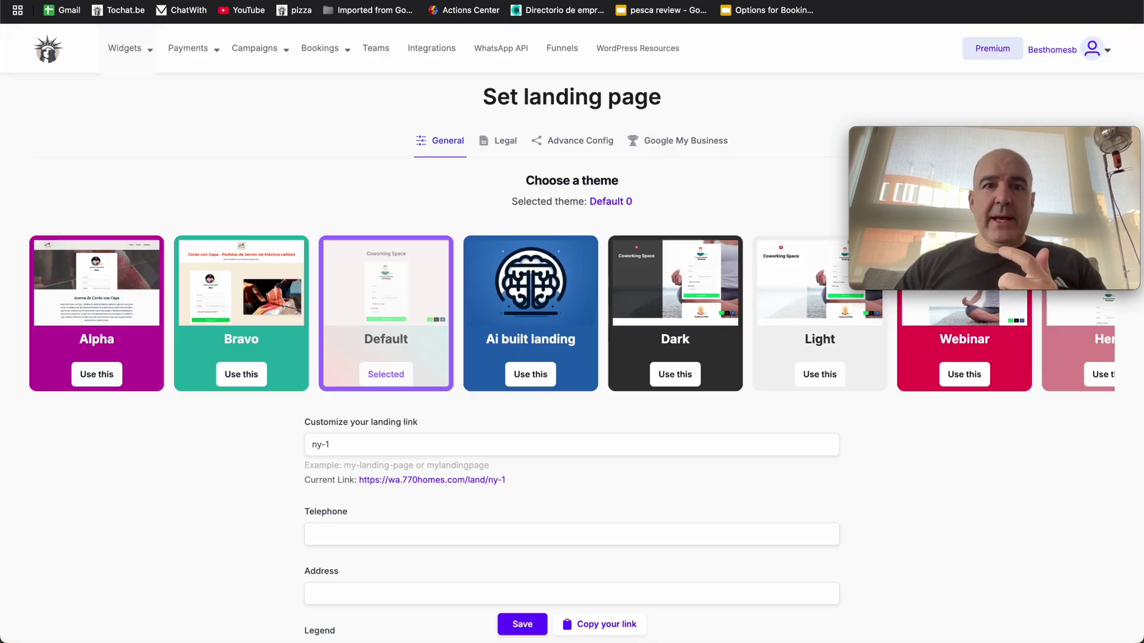
{"action": "key", "text": "ctrl+shift+Tab"}
{"action": "key", "text": "ctrl+Tab"}
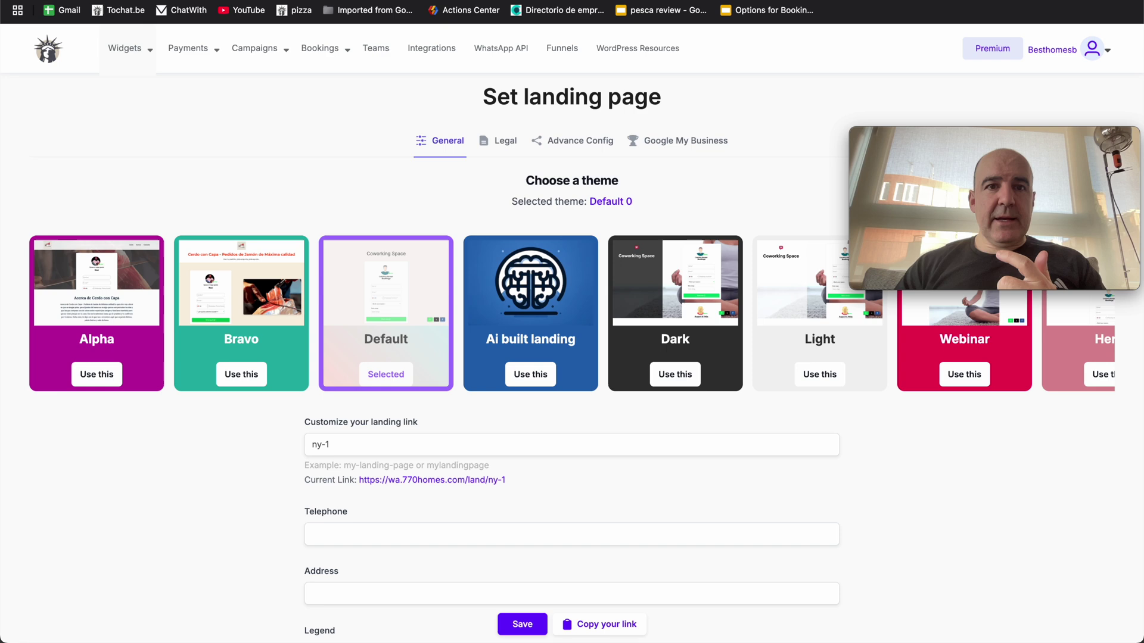
{"action": "left_click", "coordinate": [128, 47]}
{"action": "left_click", "coordinate": [164, 108]}
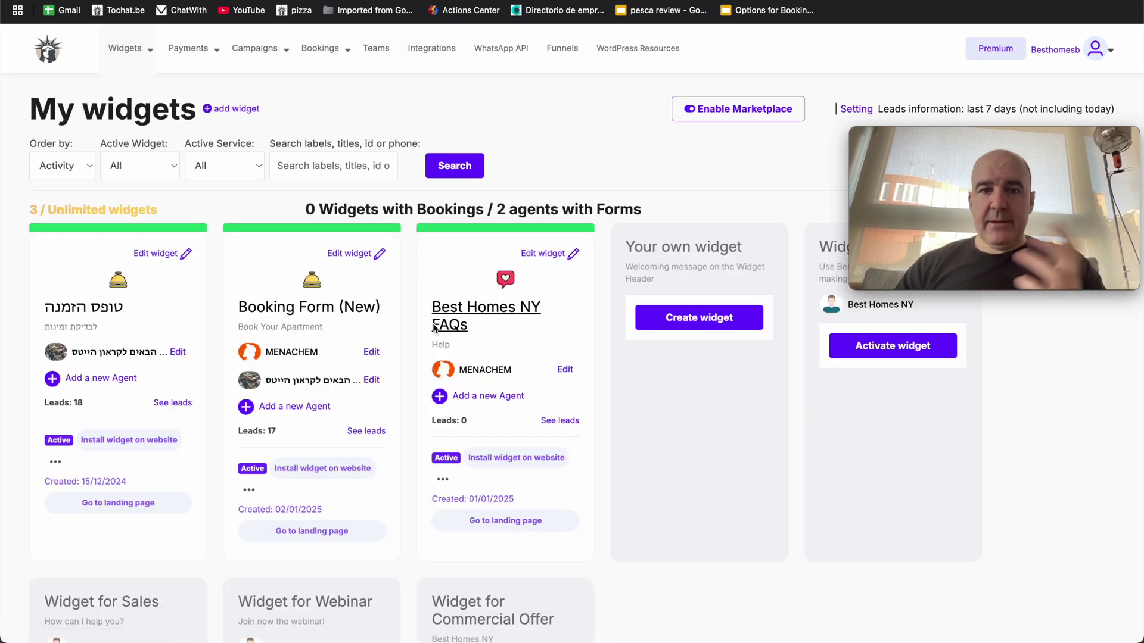
{"action": "left_click", "coordinate": [331, 311]}
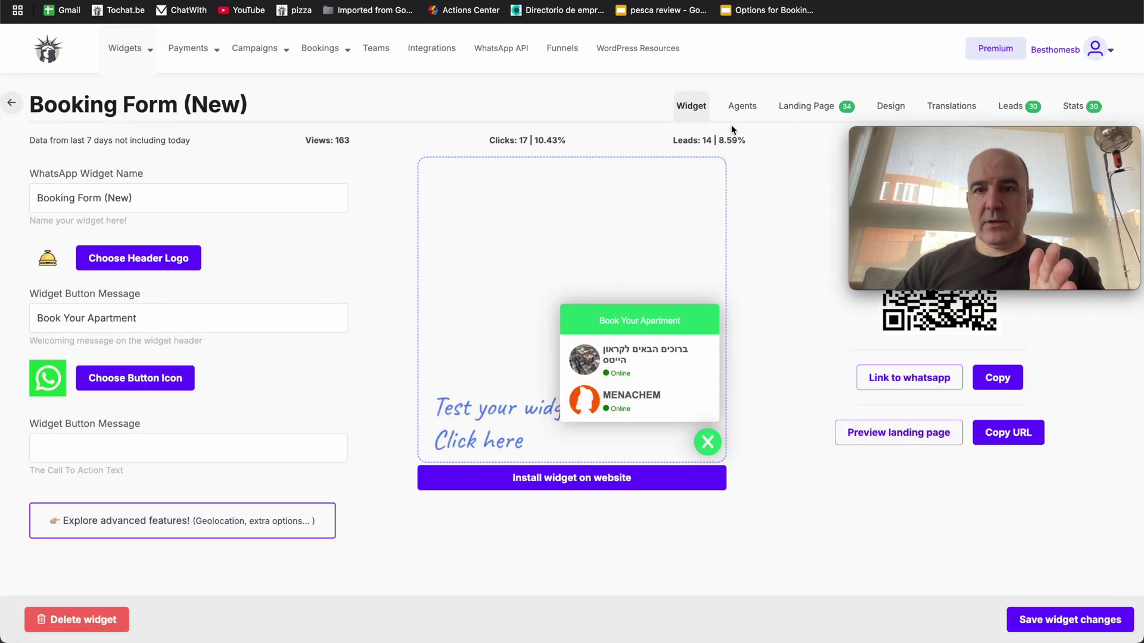
{"action": "left_click", "coordinate": [740, 106]}
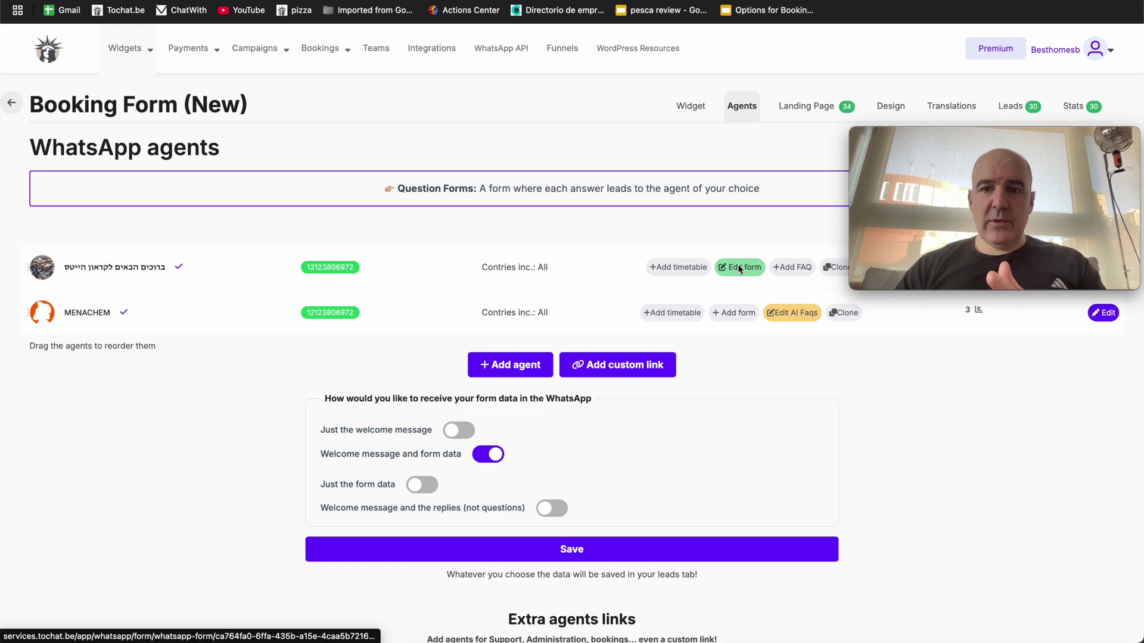
{"action": "left_click", "coordinate": [739, 268]}
Step: Check Form field 5's type choices, leaving it as Dropdown with Booking by day
{"action": "scroll", "coordinate": [566, 369], "scroll_direction": "down", "scroll_amount": 10}
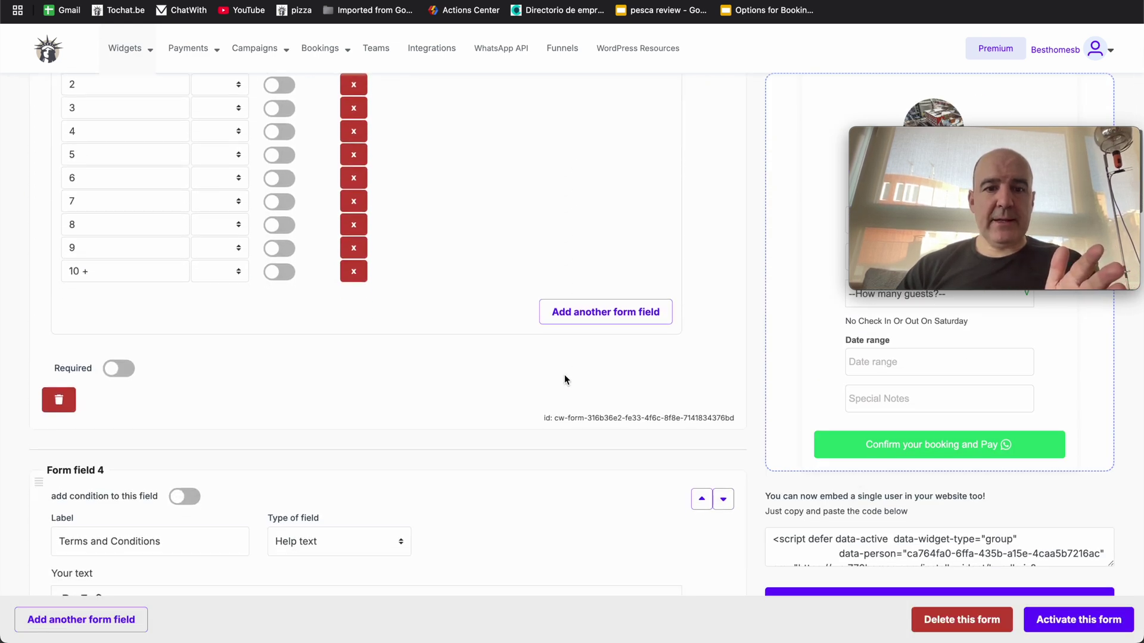
{"action": "scroll", "coordinate": [565, 379], "scroll_direction": "down", "scroll_amount": 10}
{"action": "left_click", "coordinate": [348, 275]}
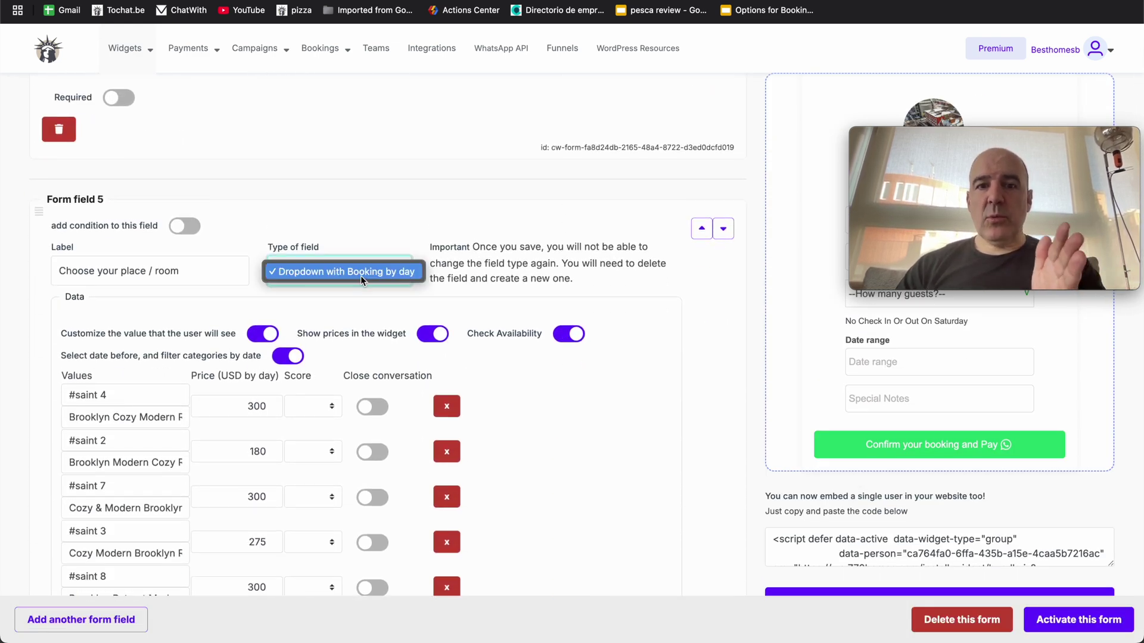
{"action": "left_click", "coordinate": [366, 277]}
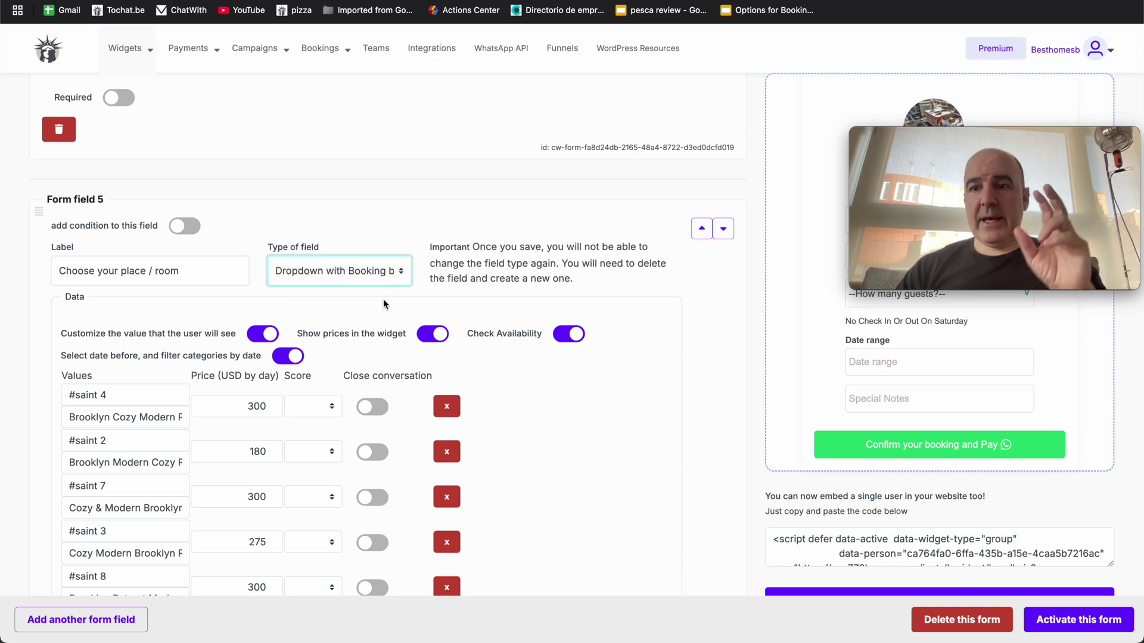
{"action": "scroll", "coordinate": [388, 332], "scroll_direction": "down", "scroll_amount": 5}
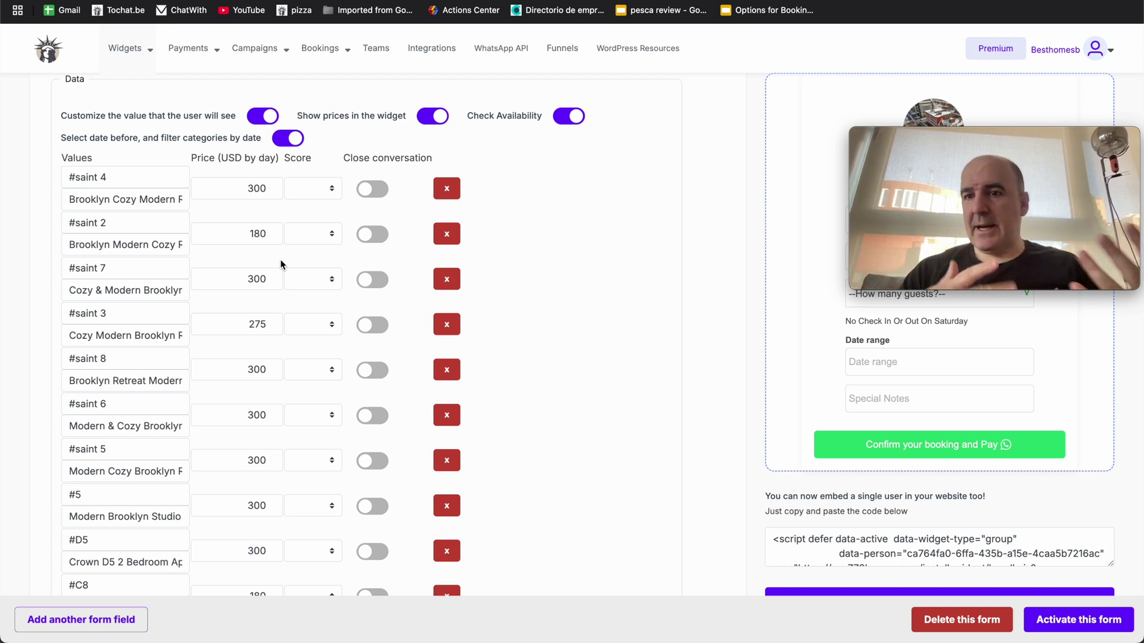
{"action": "scroll", "coordinate": [246, 246], "scroll_direction": "up", "scroll_amount": 2}
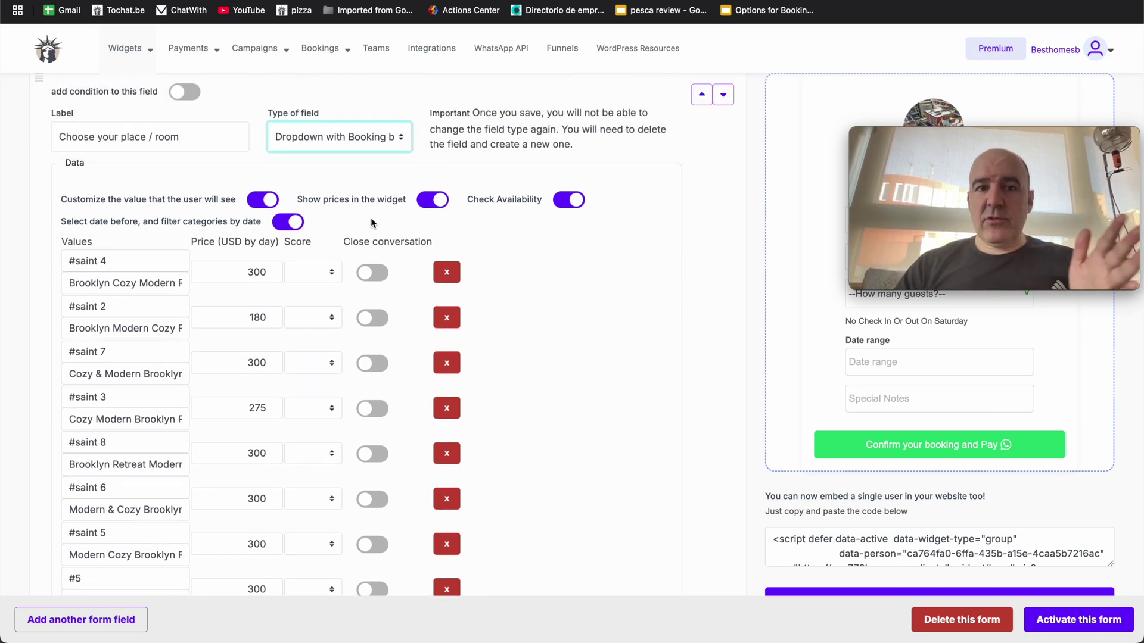